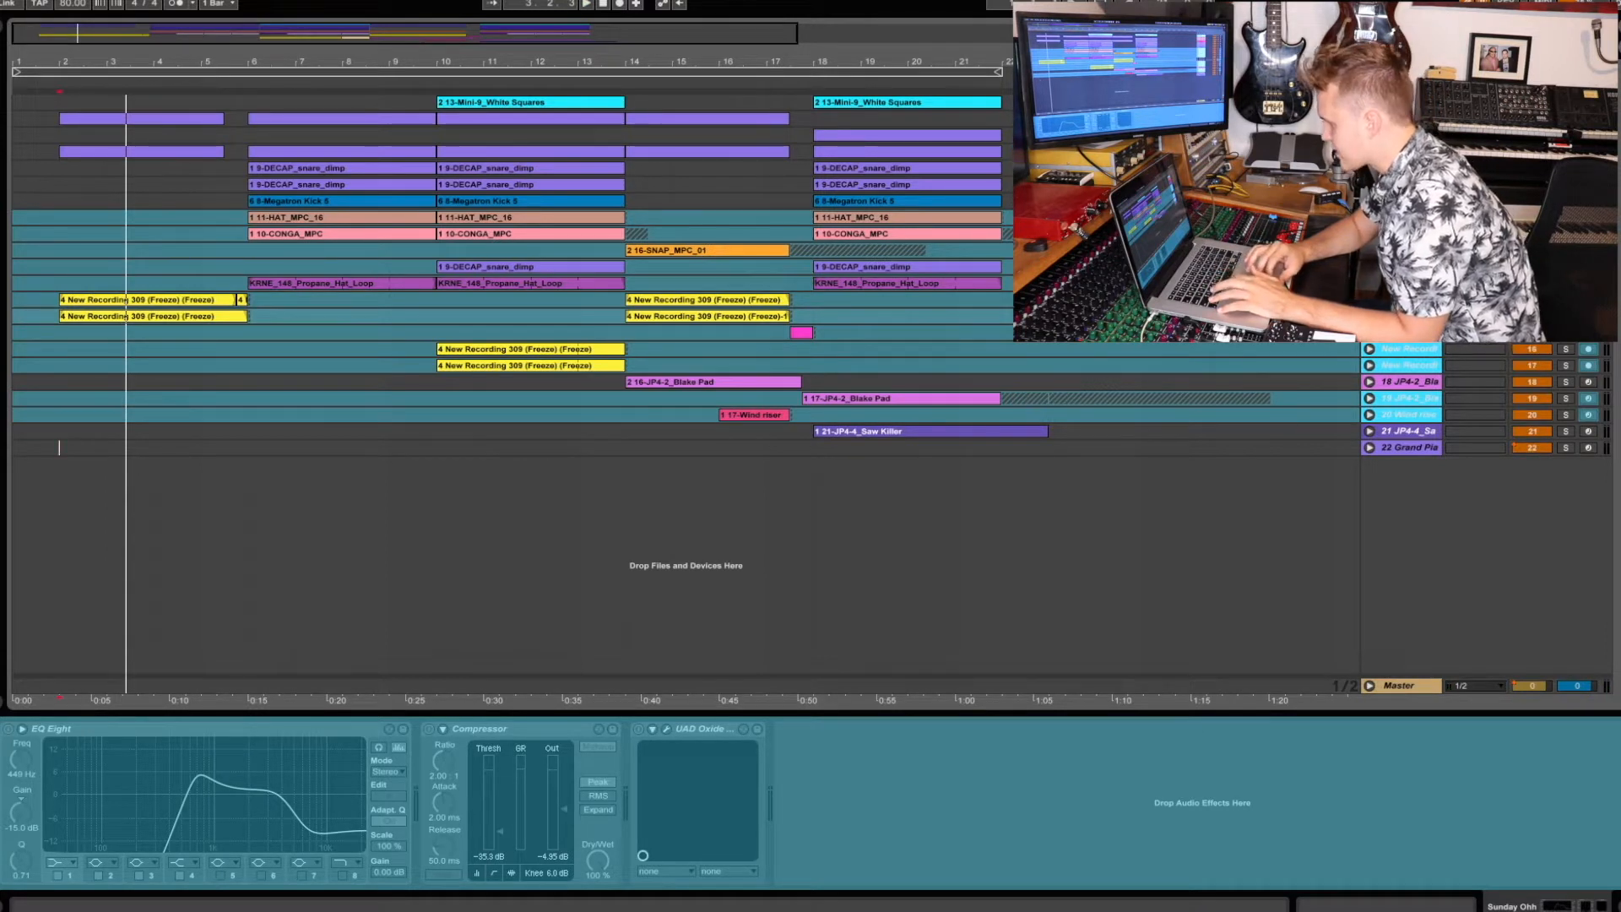
- Solo the JP4-9_Wait for it track and play it from bar 2 with its effect rack switched off
left_click(1408, 135)
left_click(1408, 119)
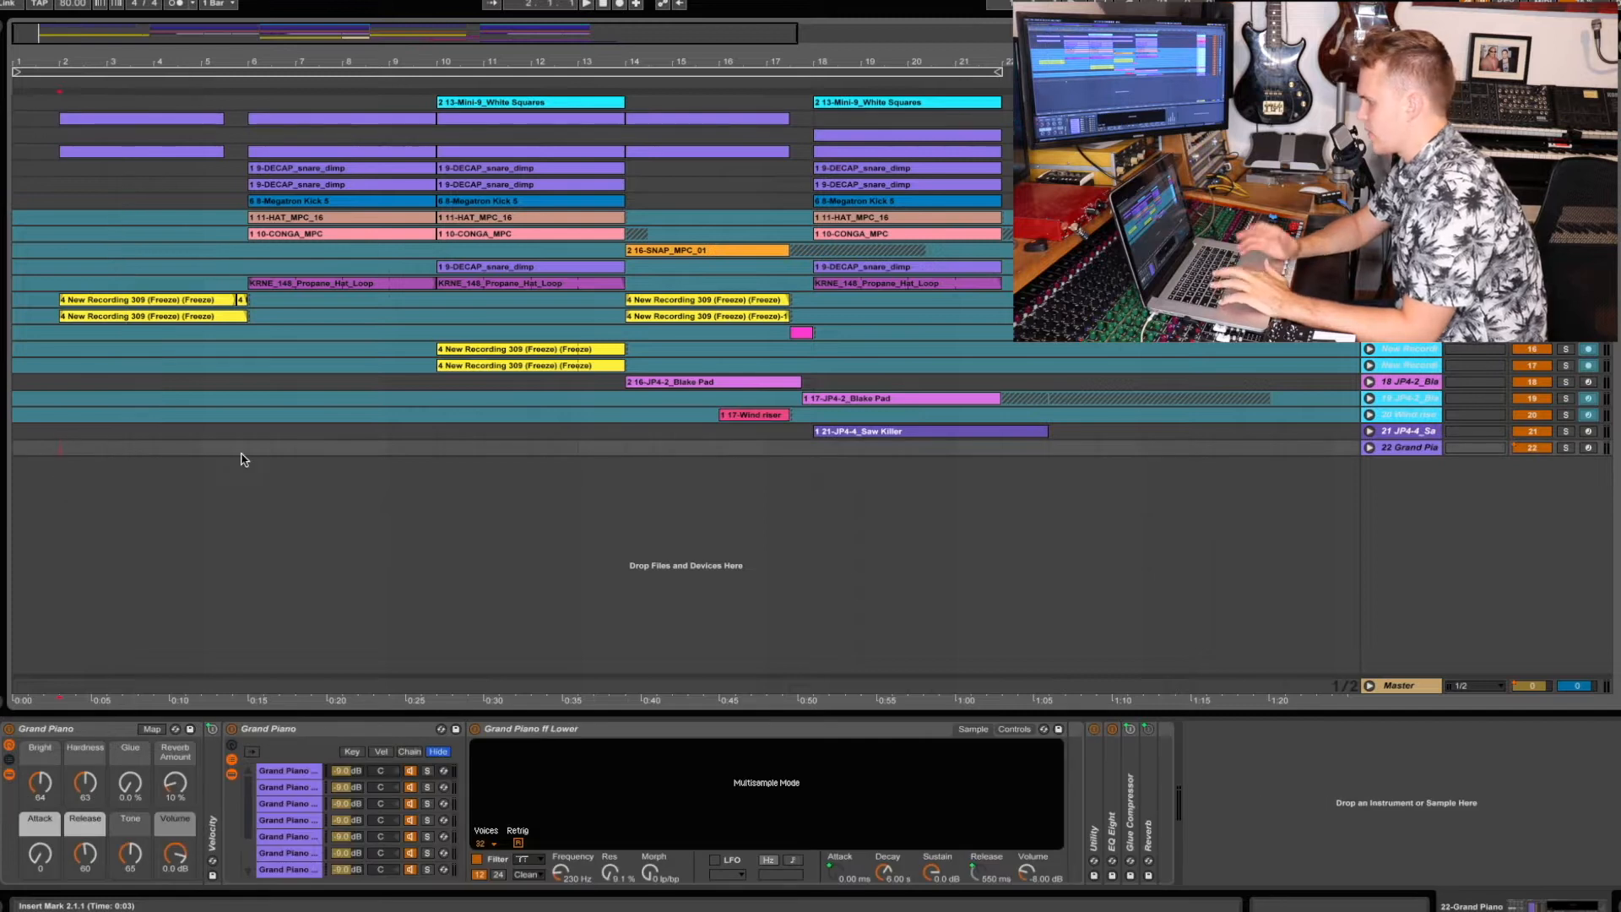
key("space")
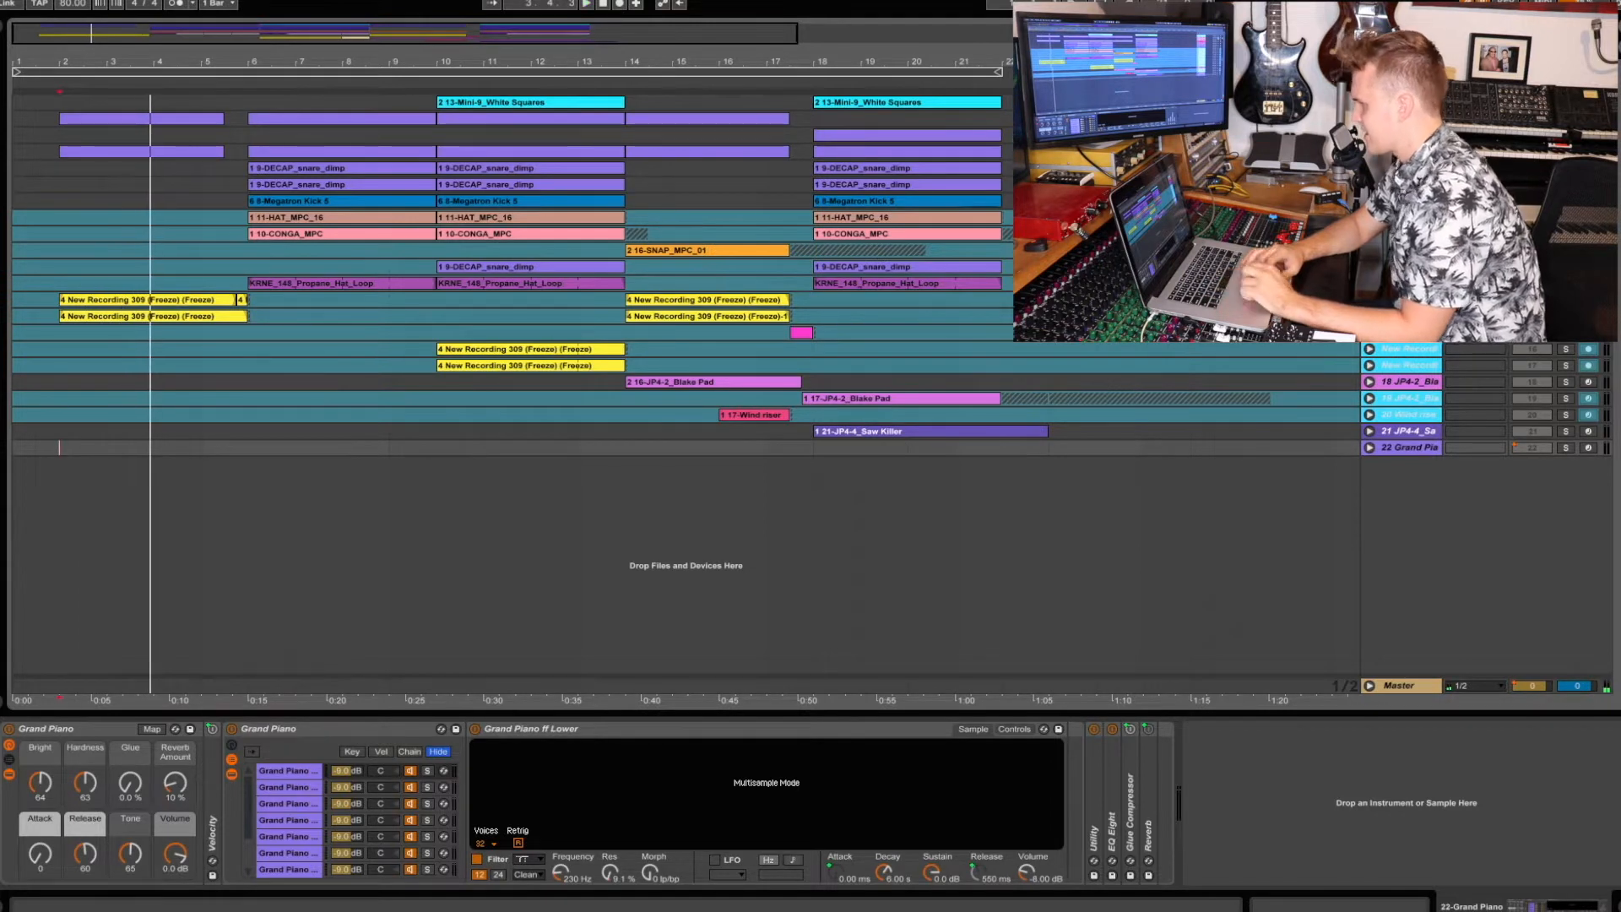
key("space")
- Switch on the JP4-9_Wait for it track's audio effect rack, hide the device view and play the track from bar 2
left_click(1410, 119)
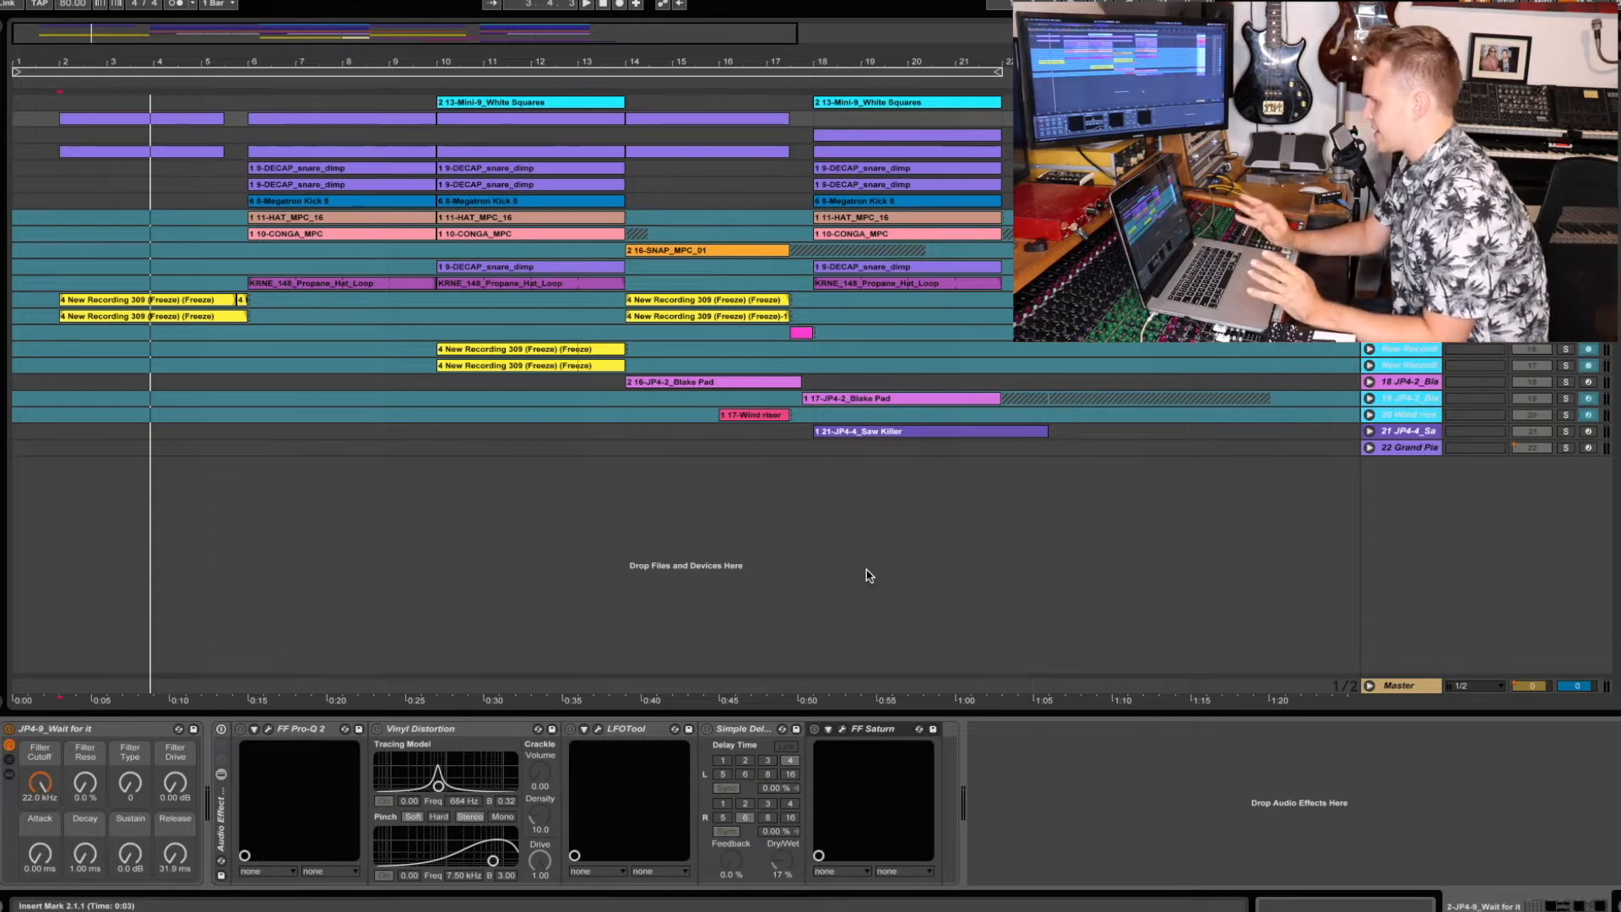
left_click(221, 731)
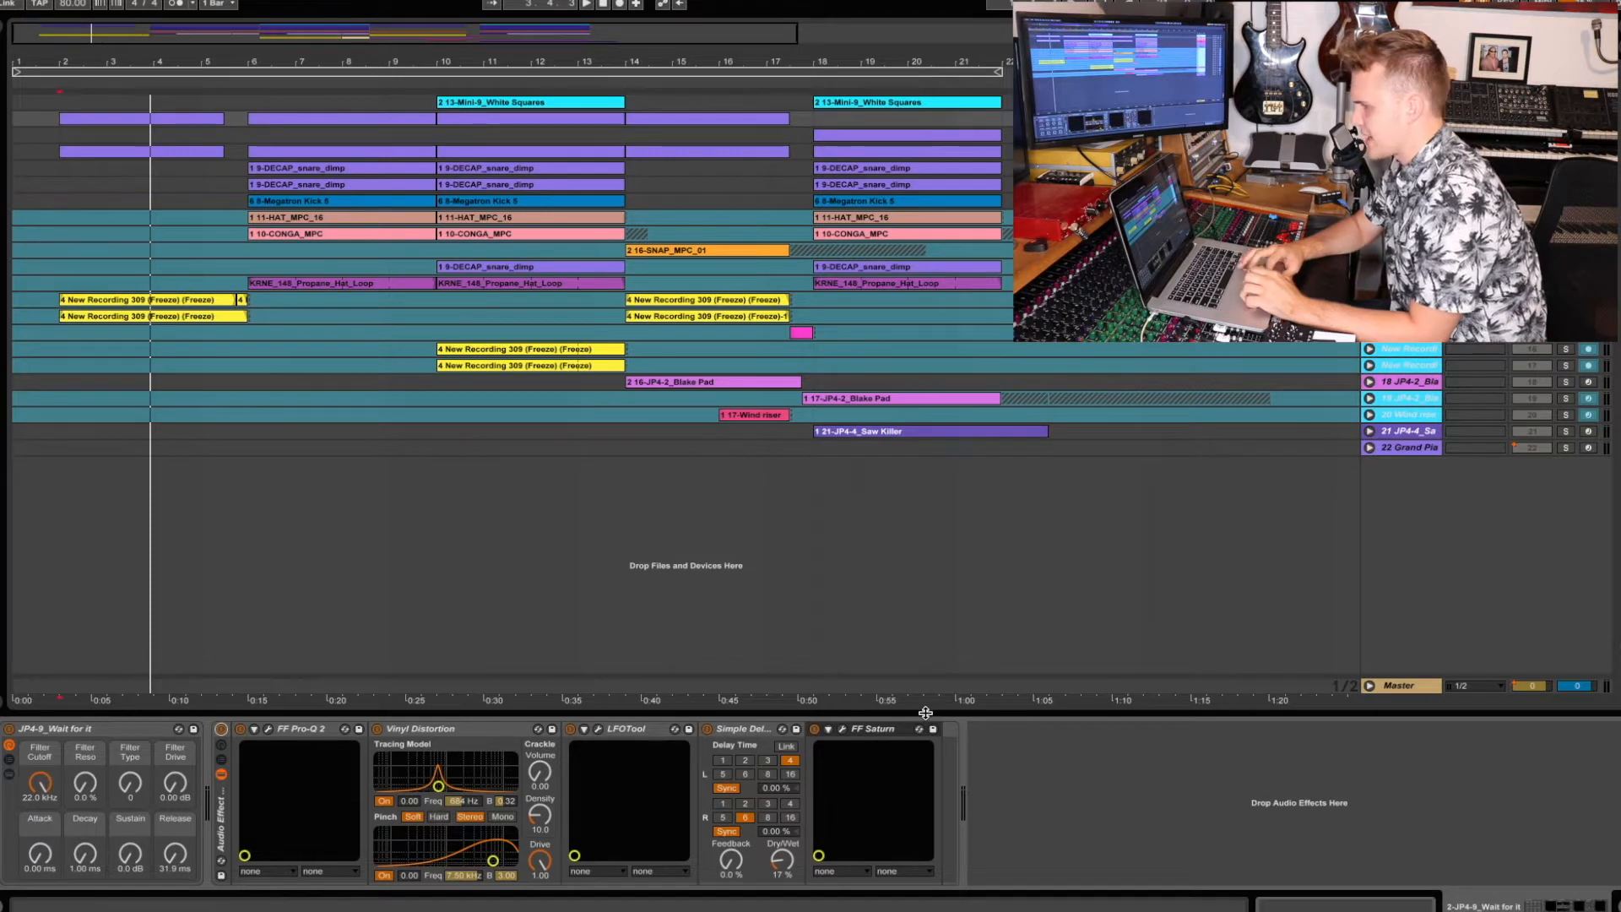
left_click_drag(925, 712, 715, 851)
key("space")
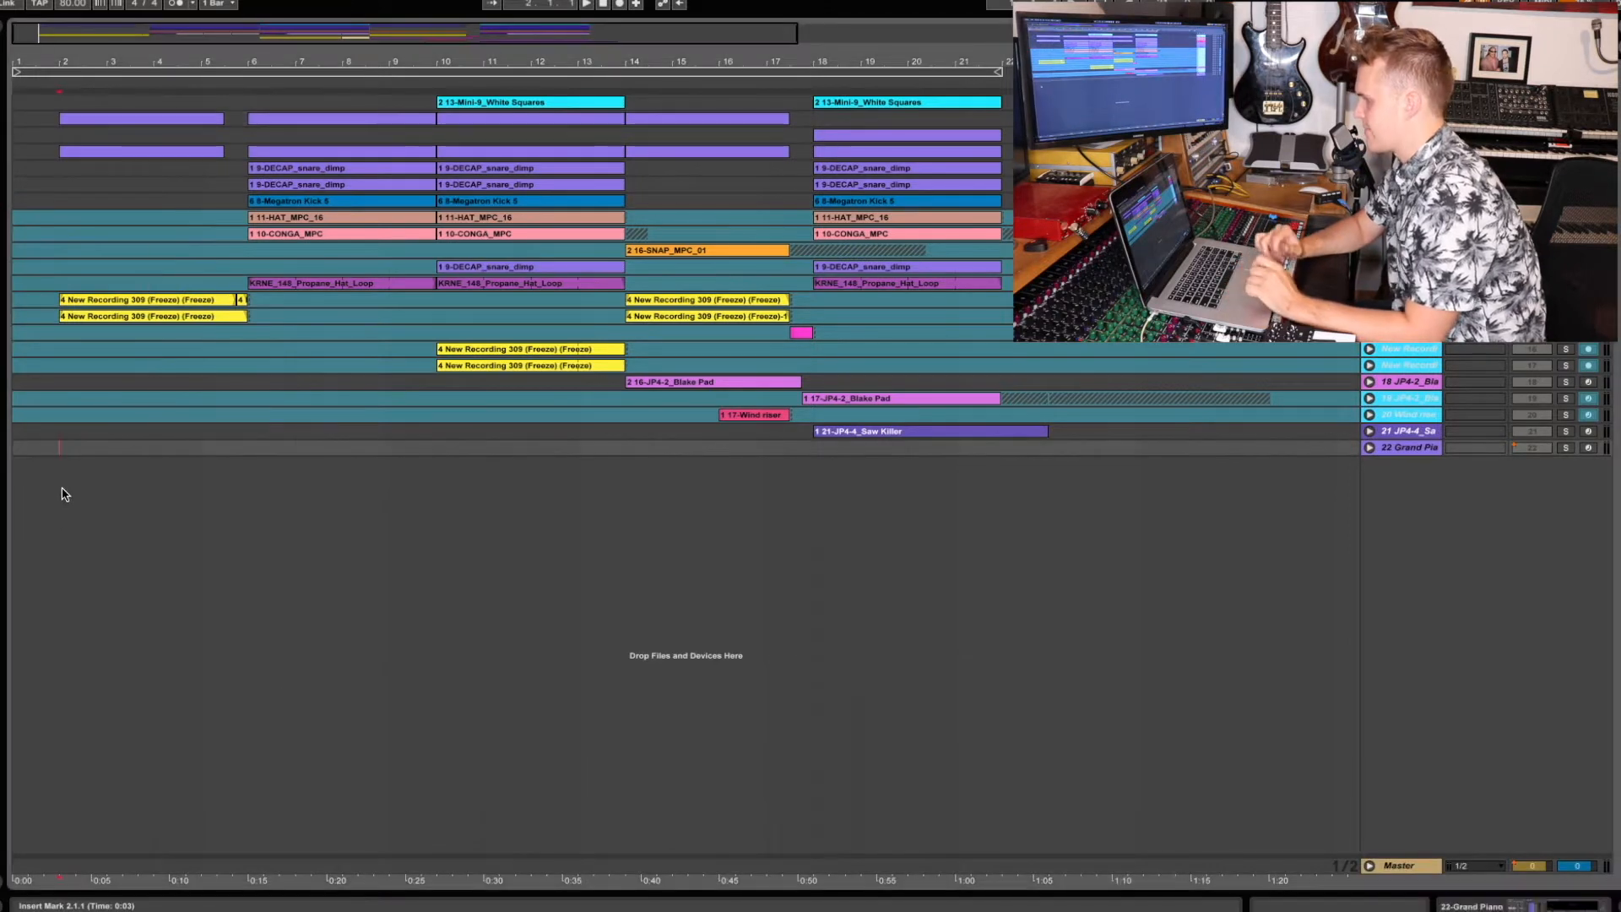
key("space")
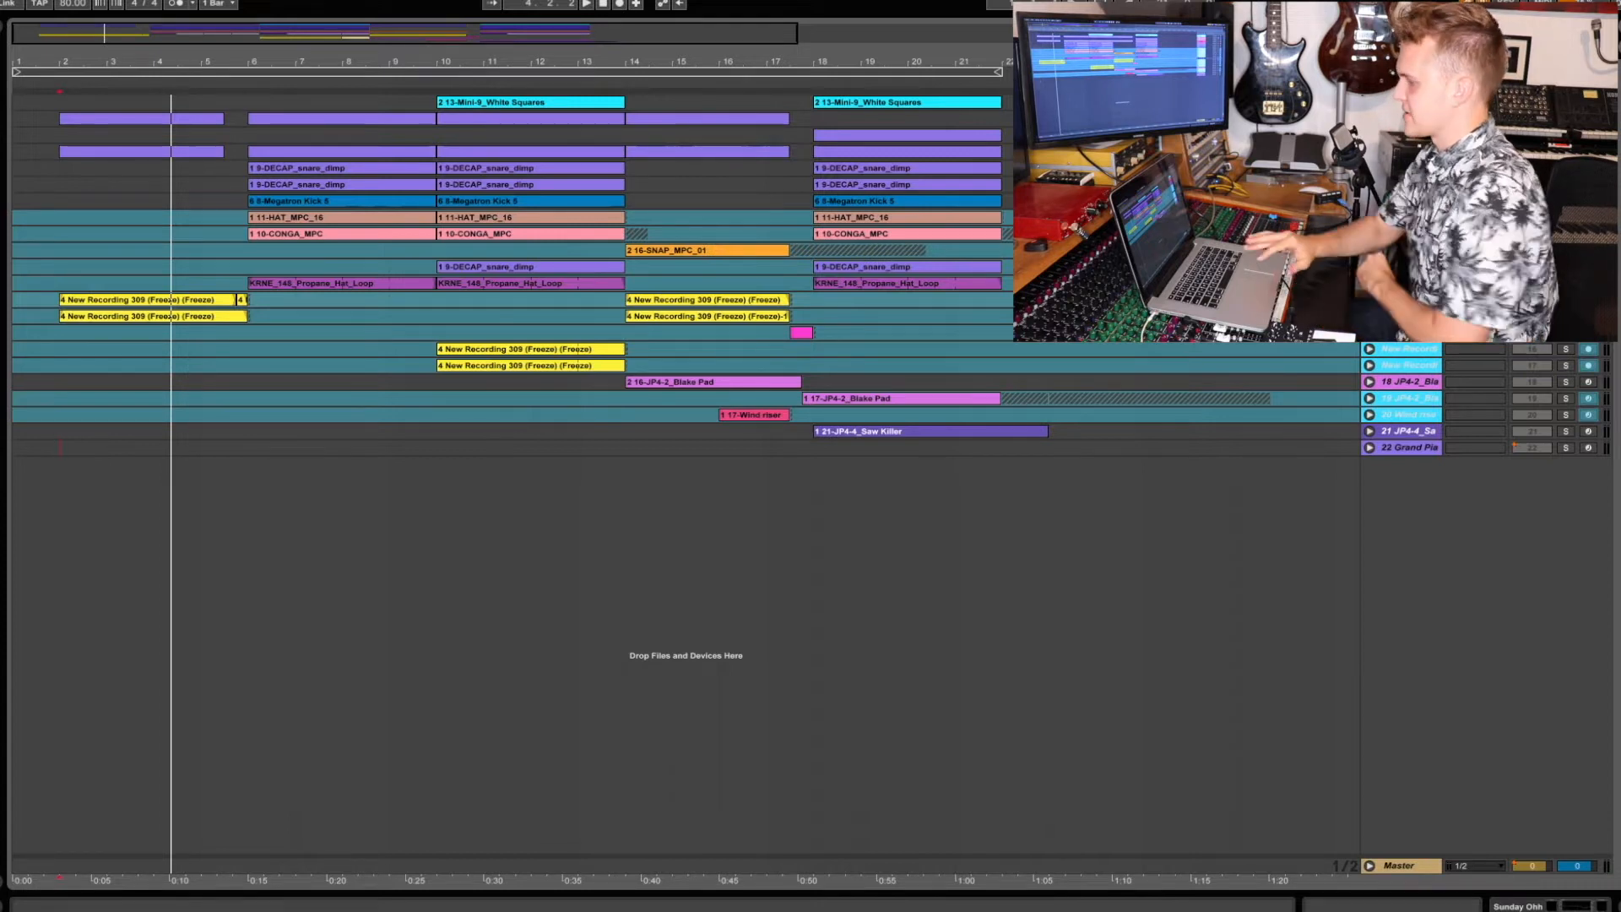
- Turn off the solo and play the full arrangement from bar 6
left_click(1566, 152)
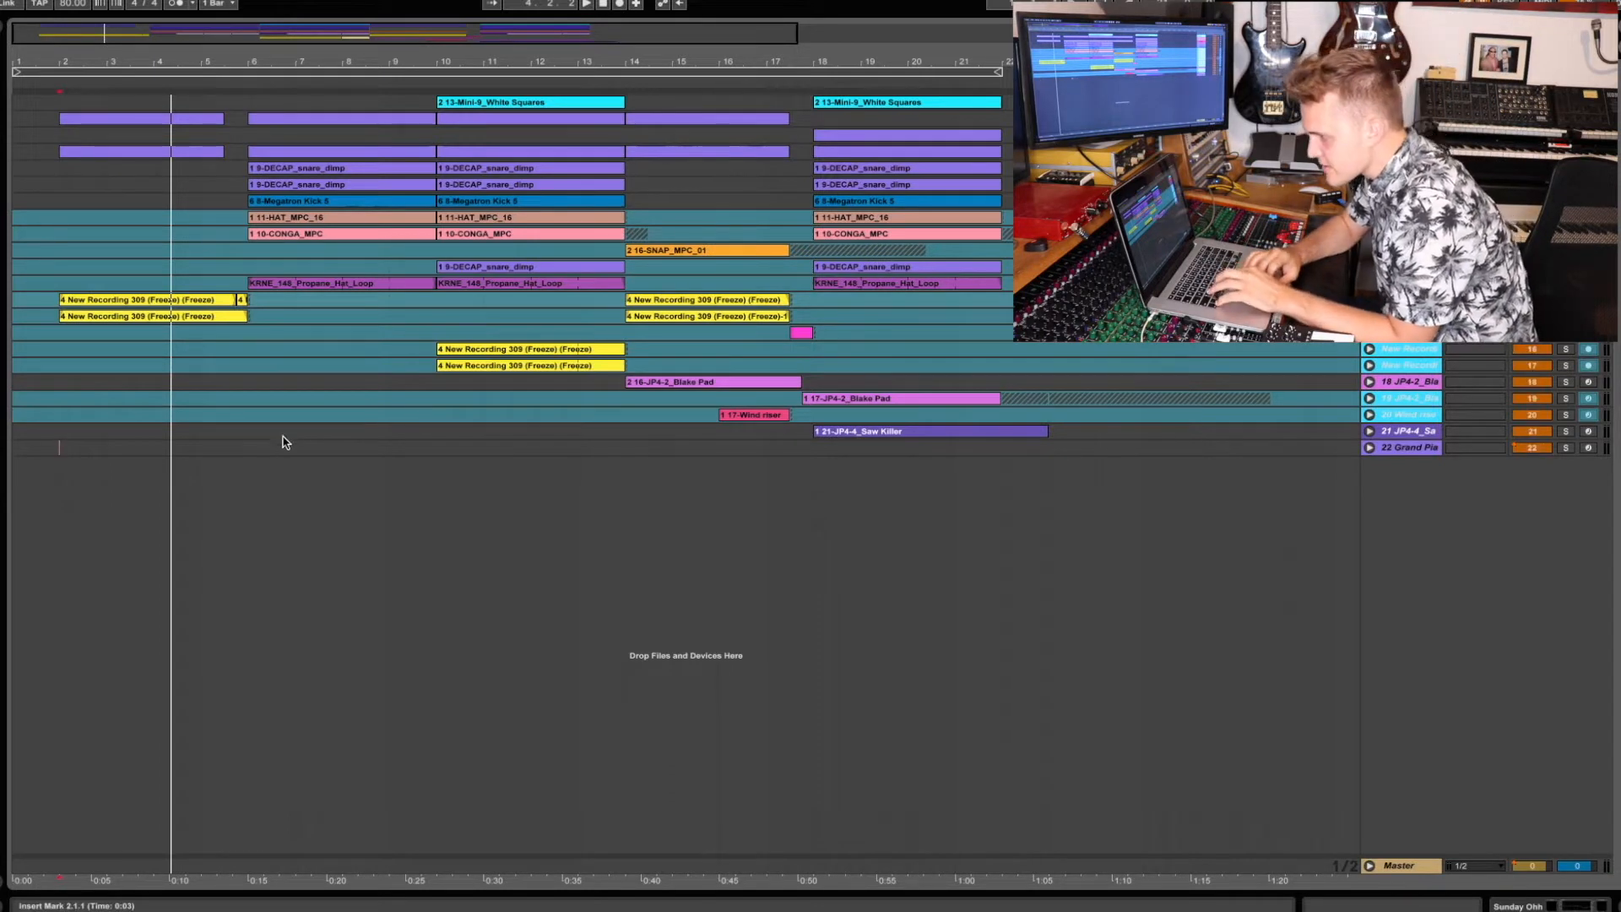
key("space")
left_click(255, 486)
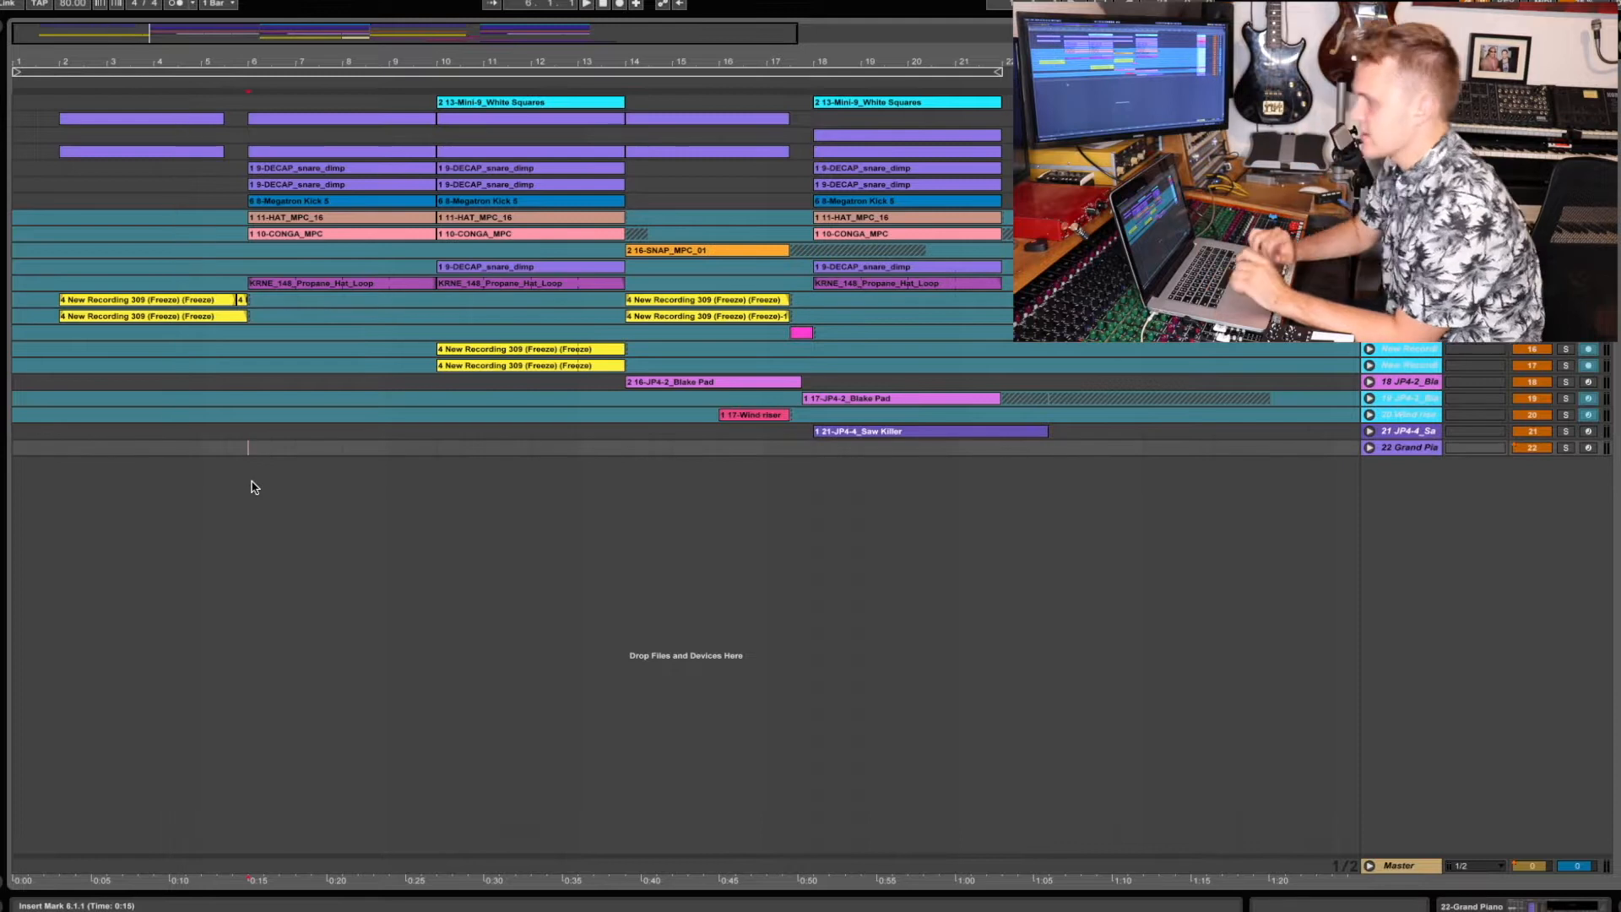
key("space")
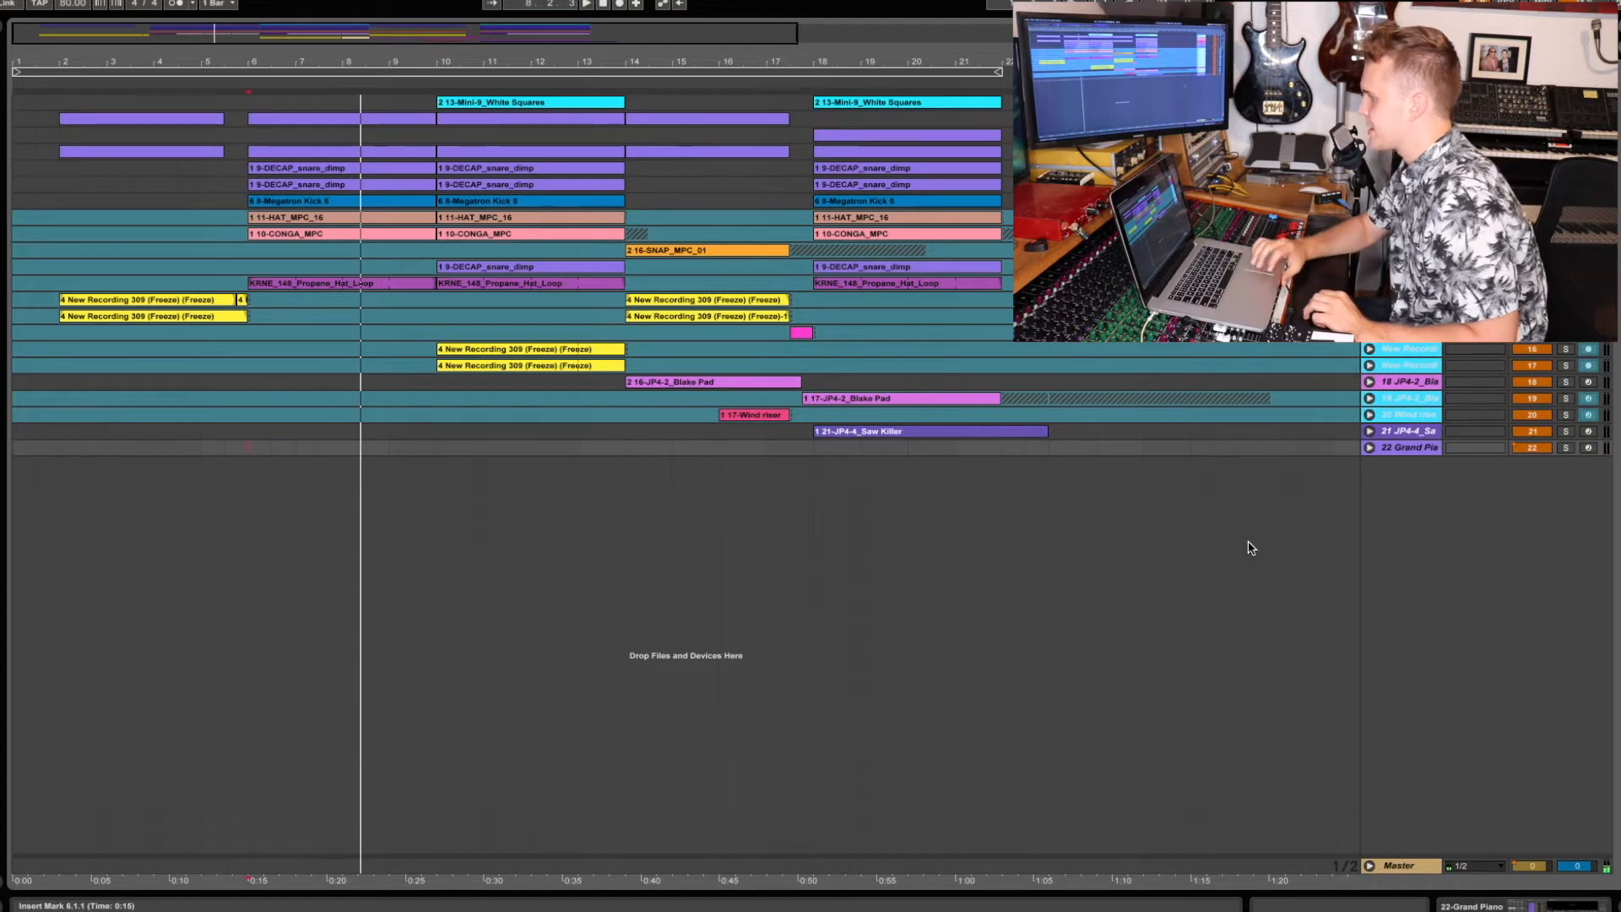
- Look through the snare, hat and conga tracks and replay the section from bar 6 to bar 10
left_click(1406, 168)
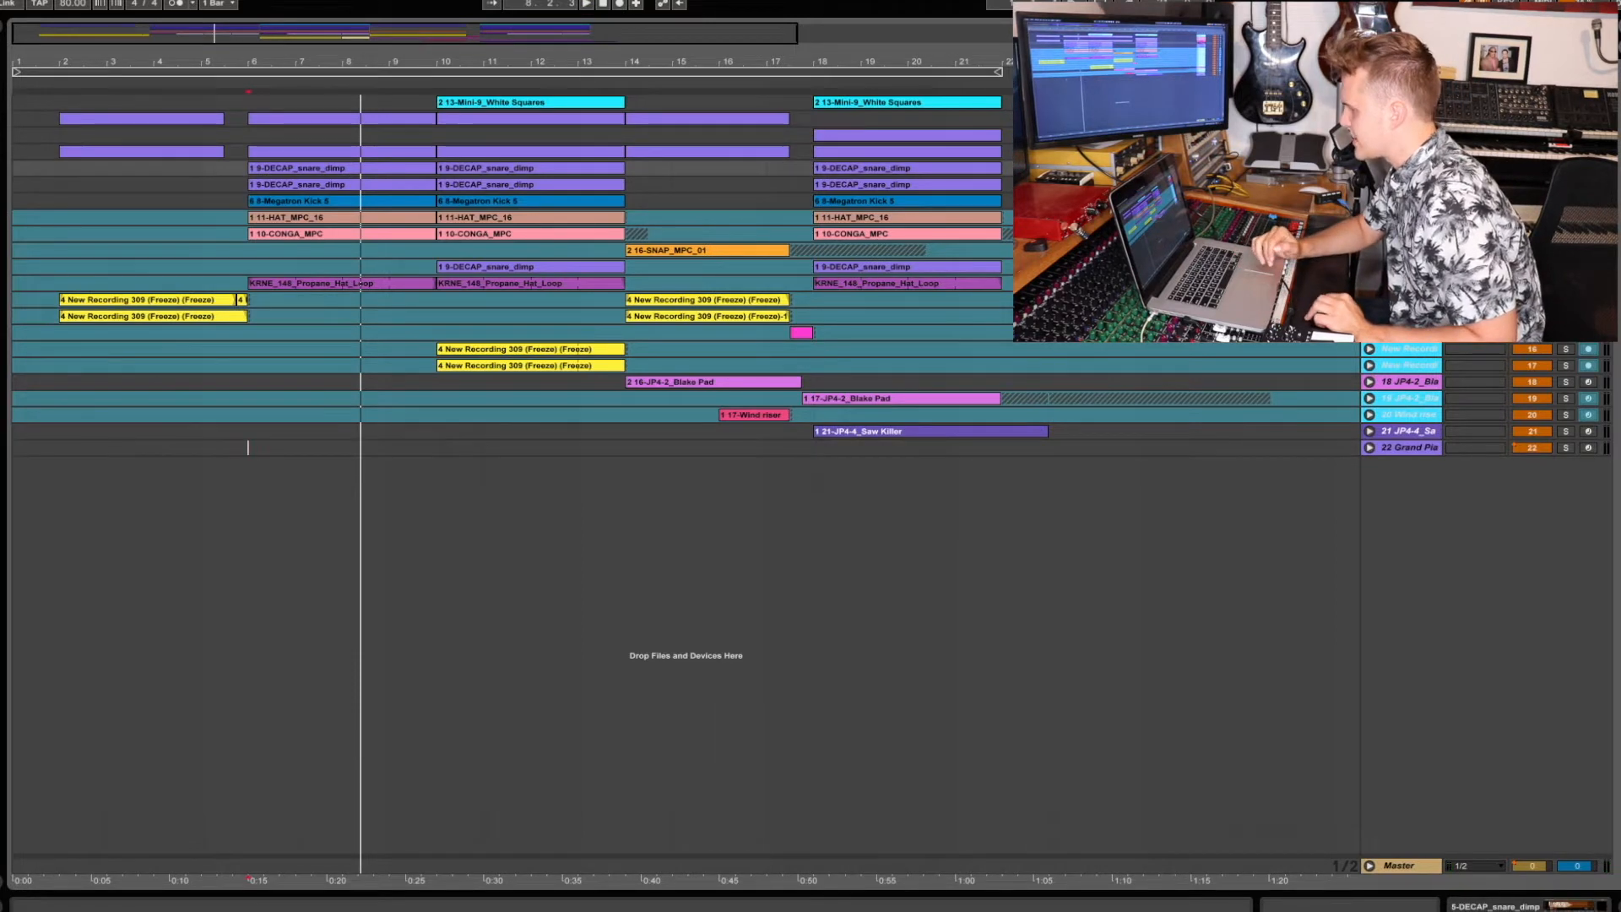
left_click(1369, 184)
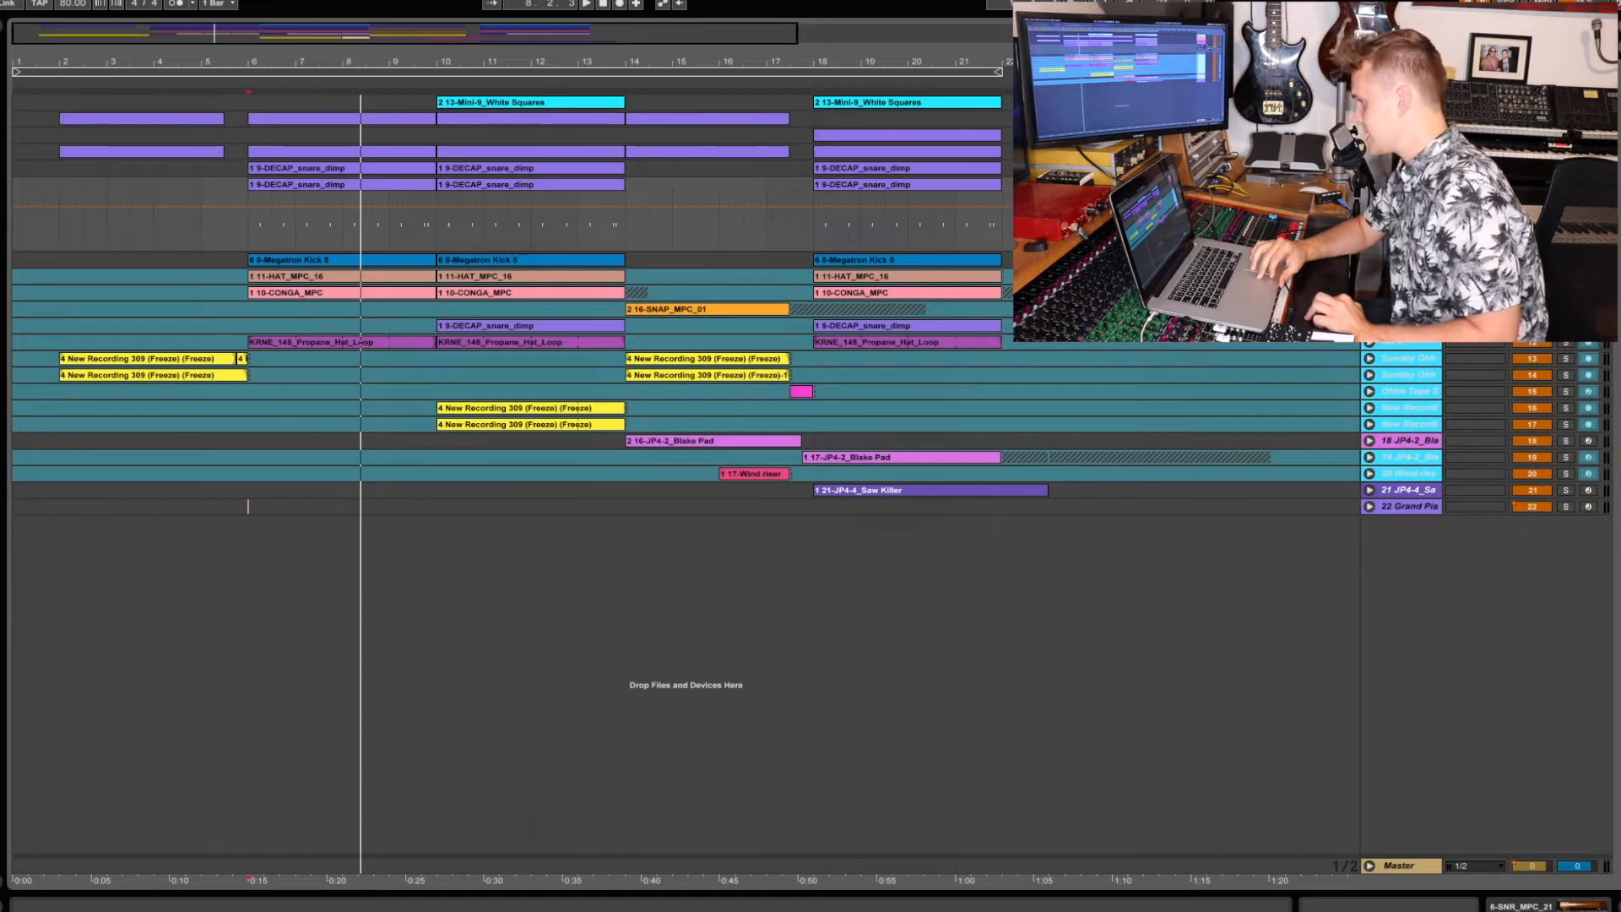
left_click(1369, 185)
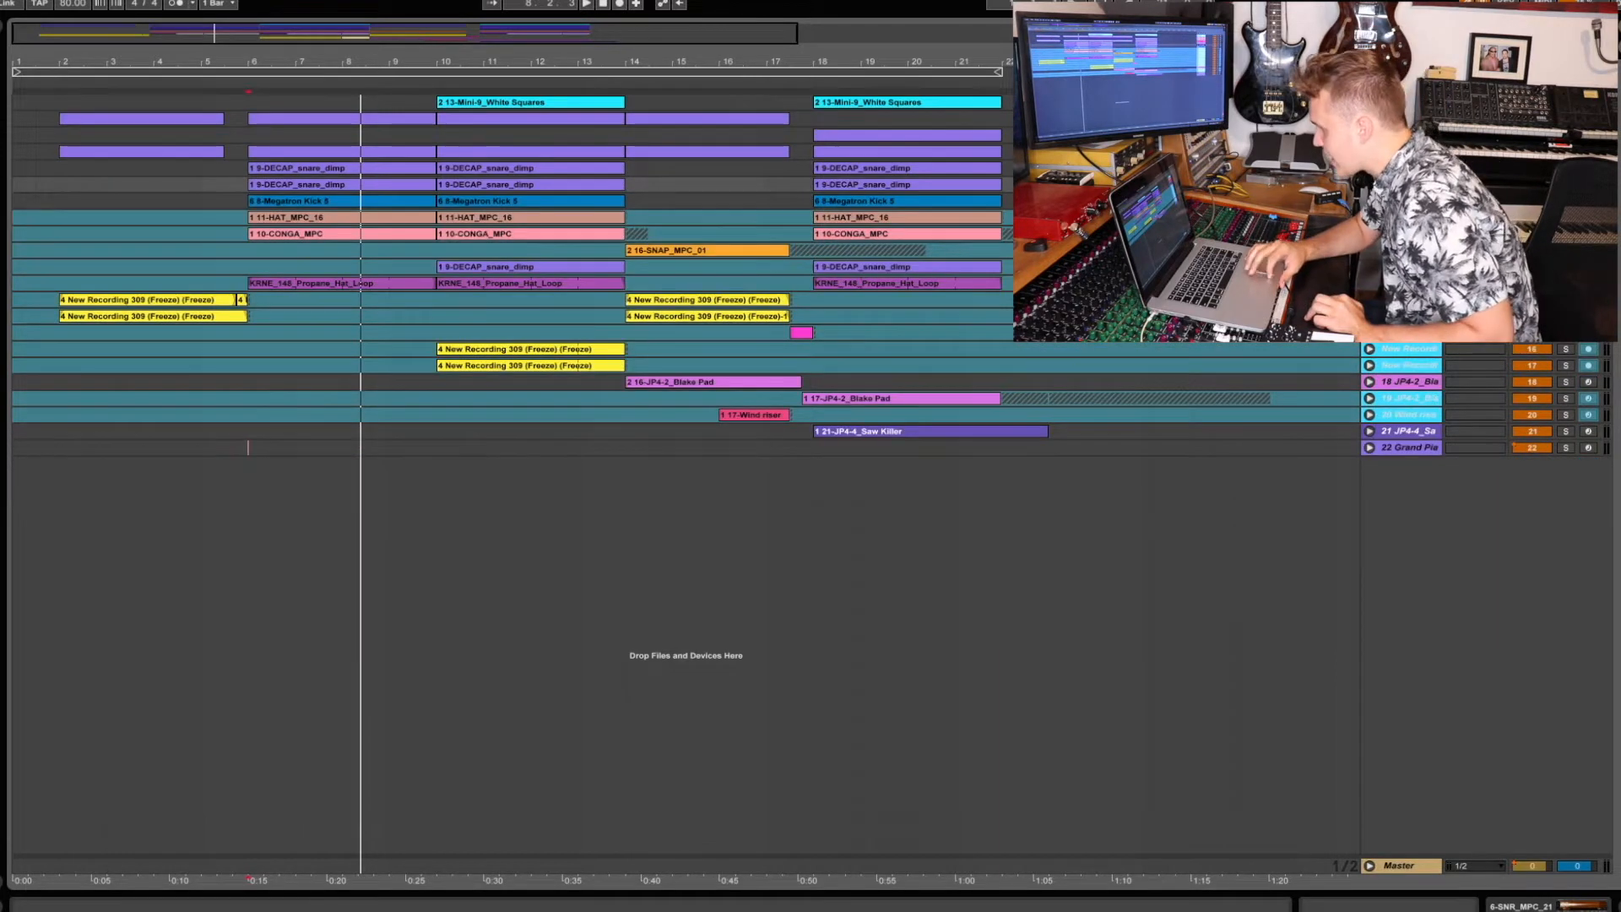
left_click(1370, 217)
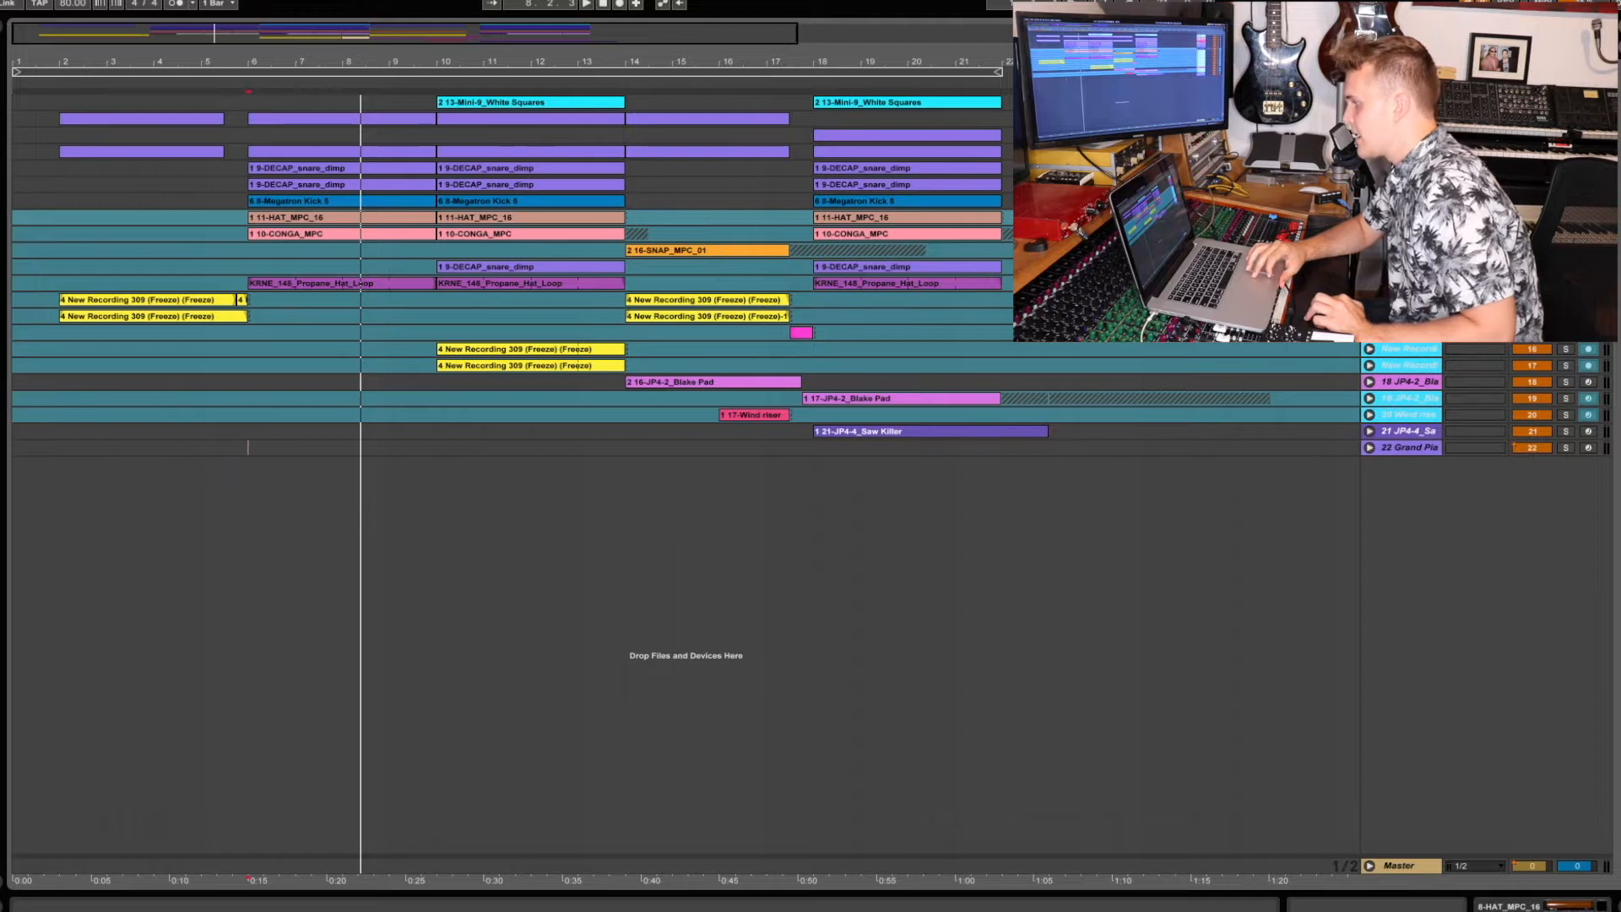
left_click(1369, 234)
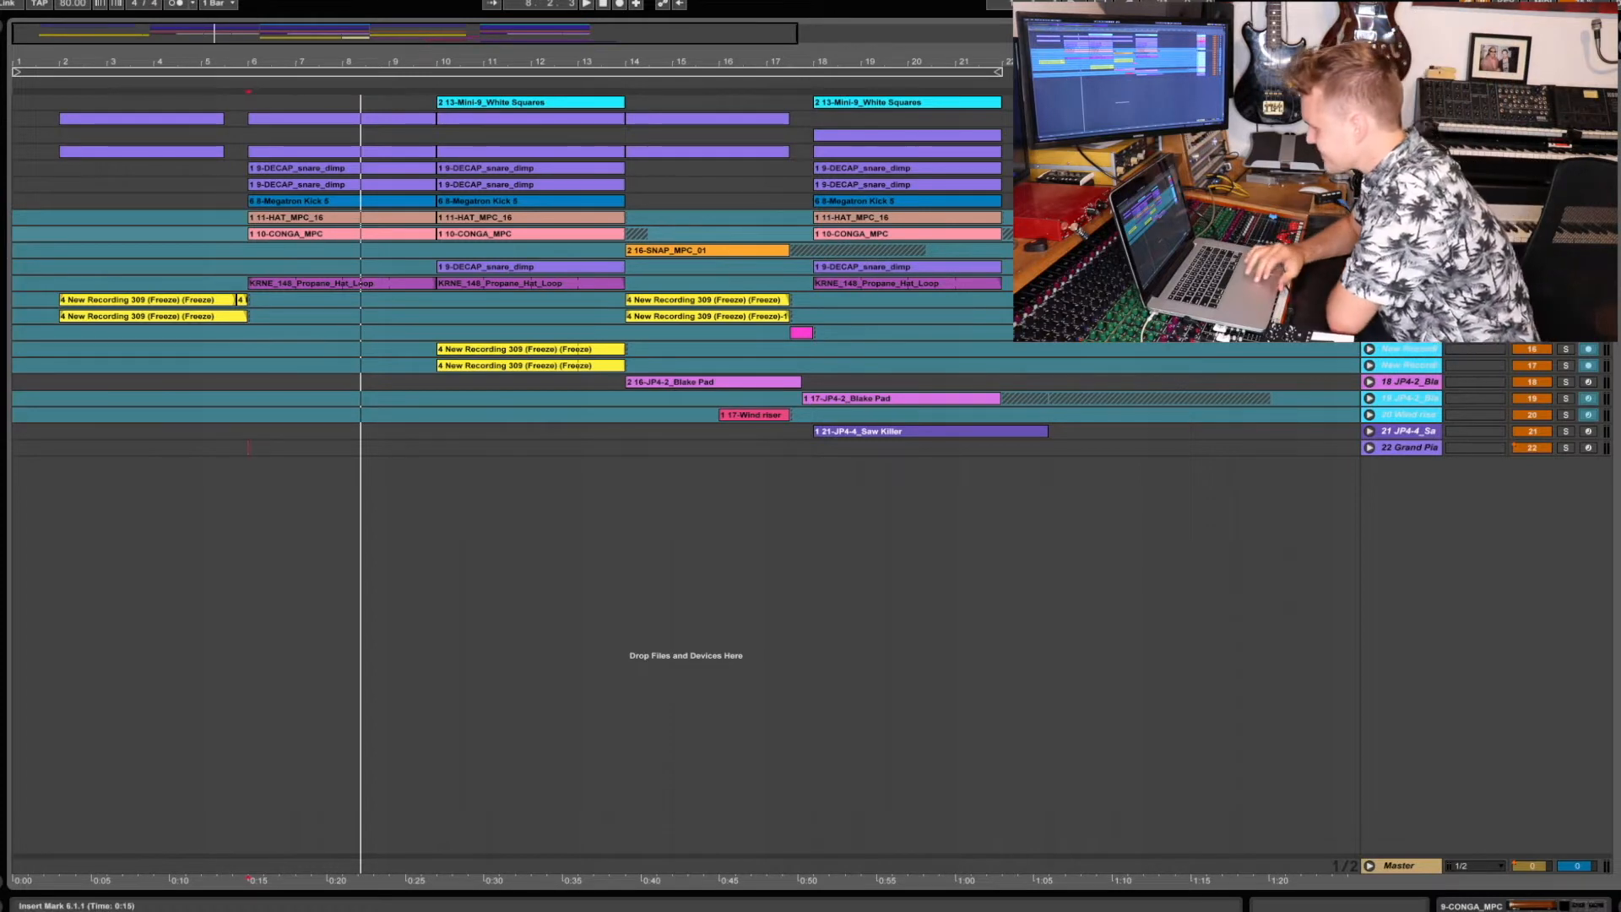
left_click(250, 531)
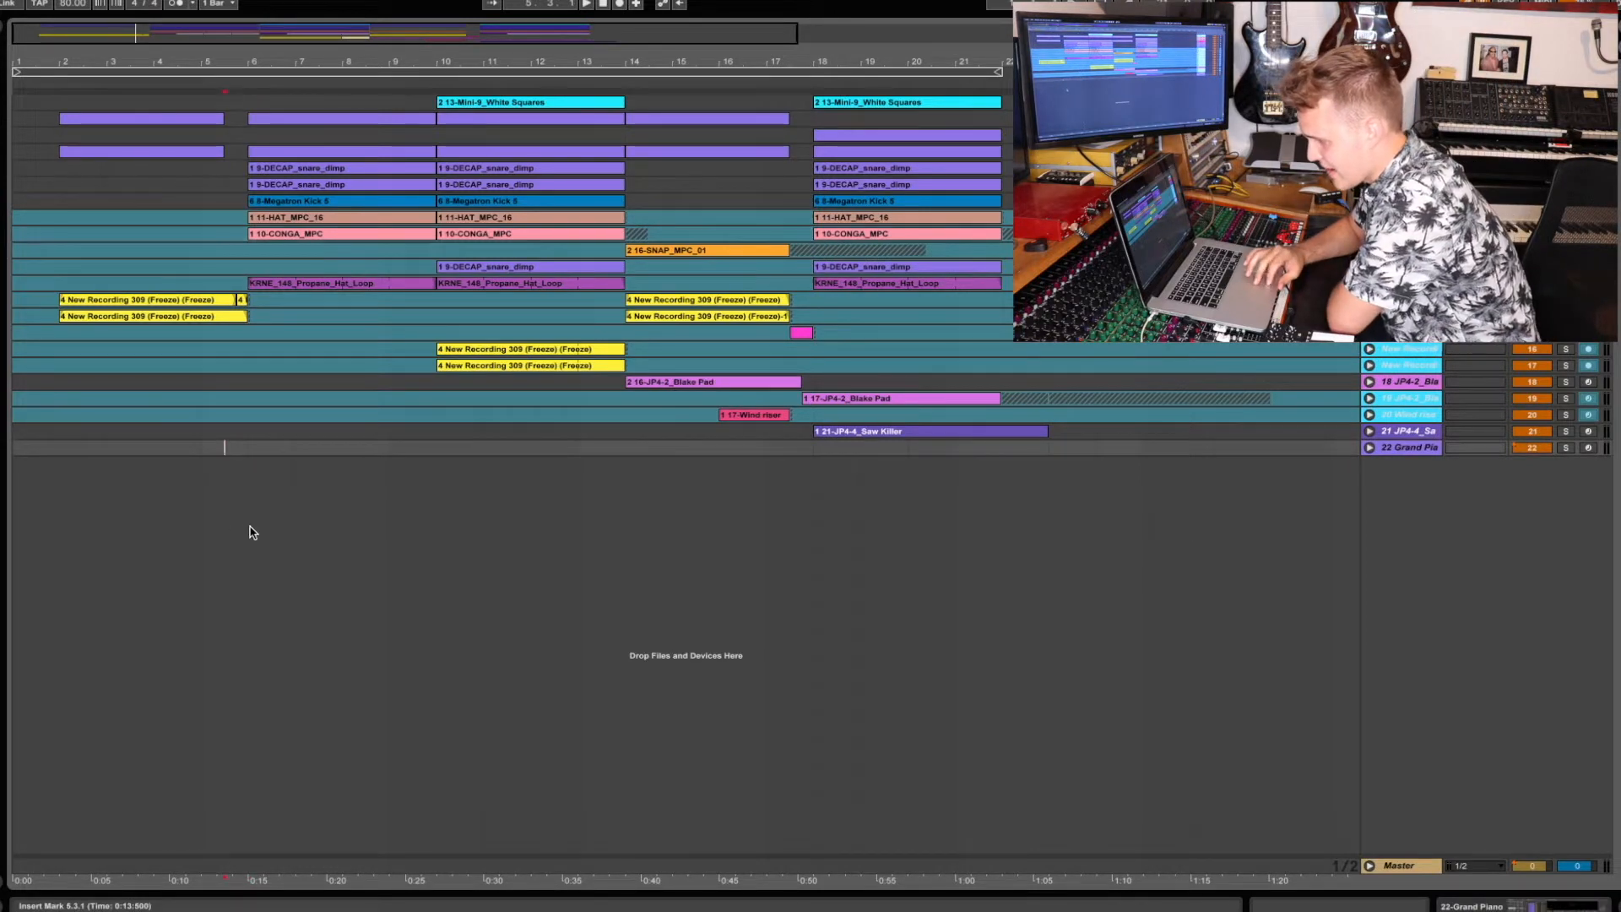
key("space")
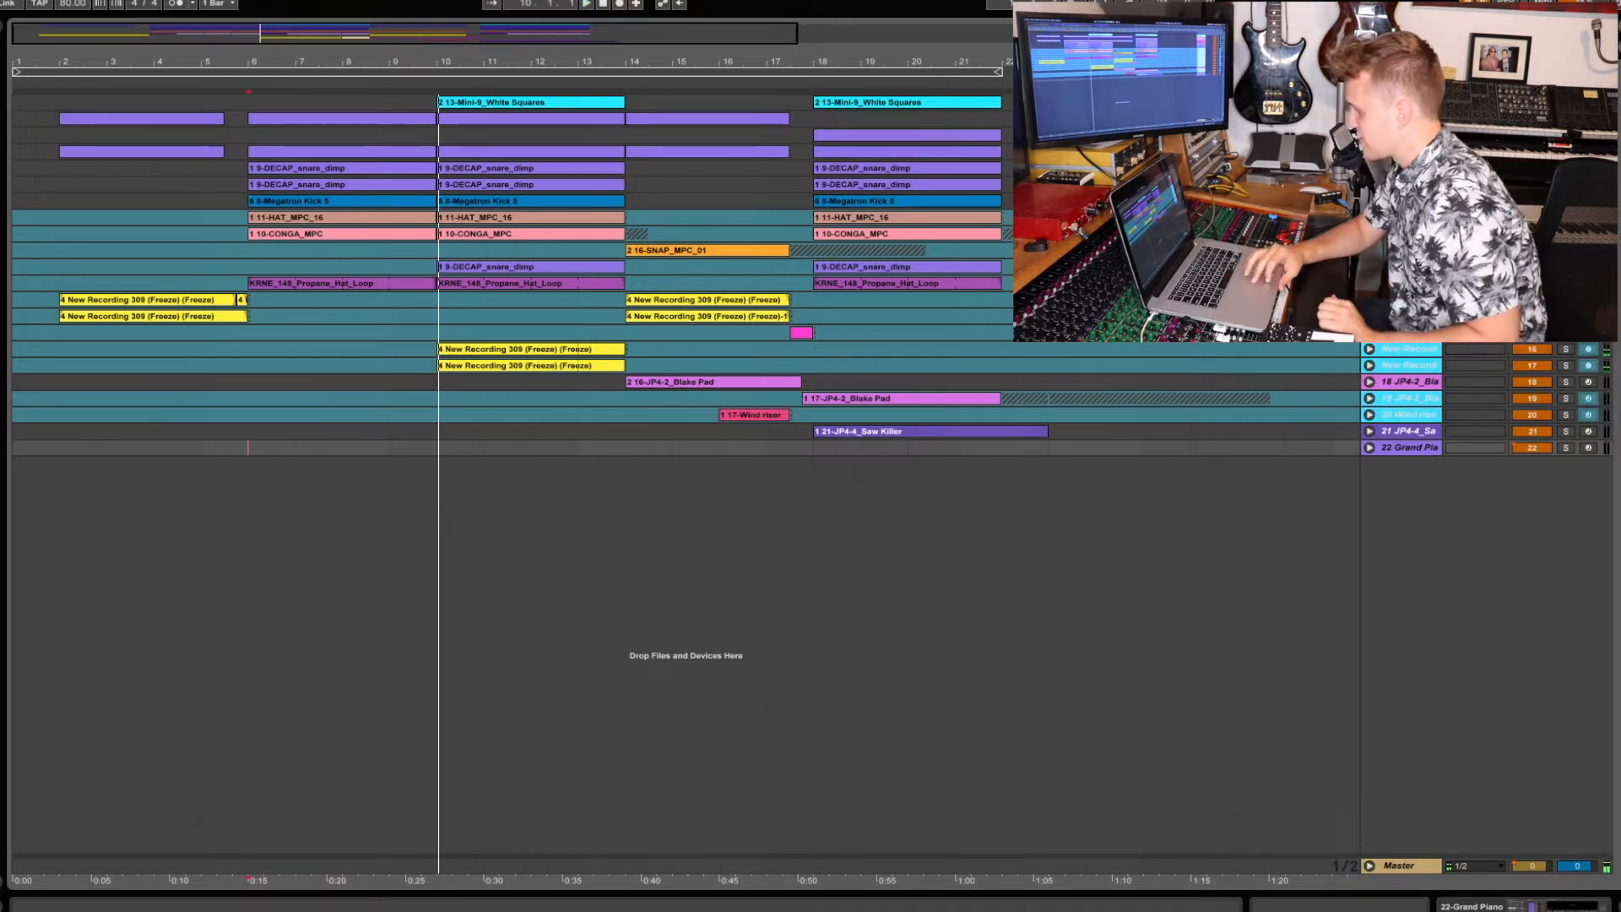
- Audition the Bass track from bar 10 with its effect rack off, both soloed and in the full mix
left_click(719, 218)
left_click(1405, 102)
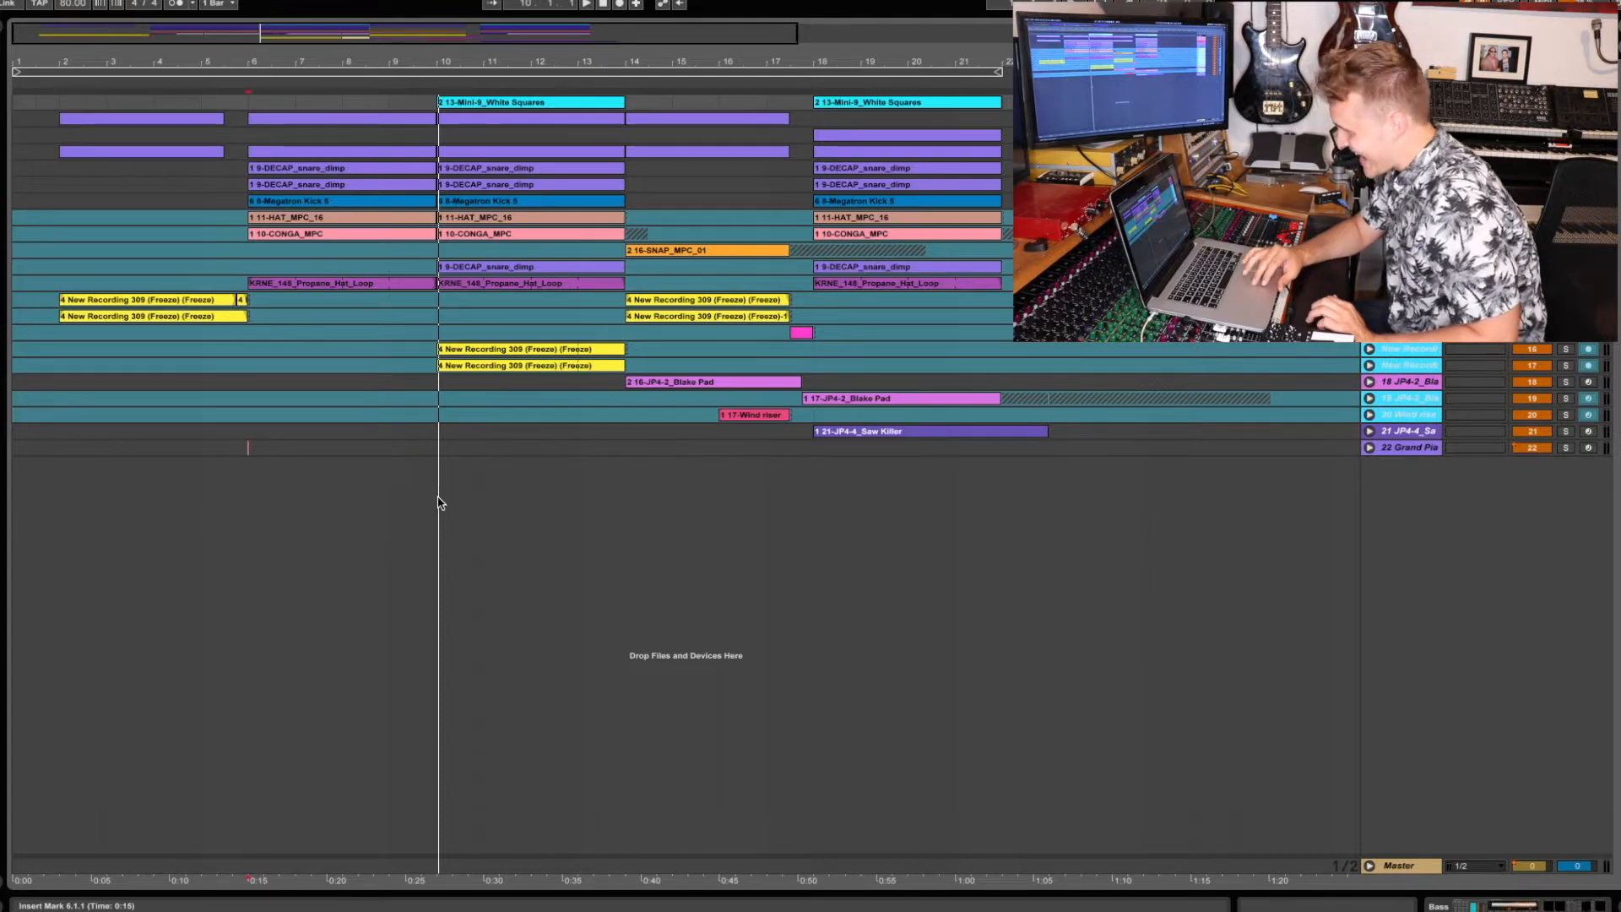
left_click(438, 493)
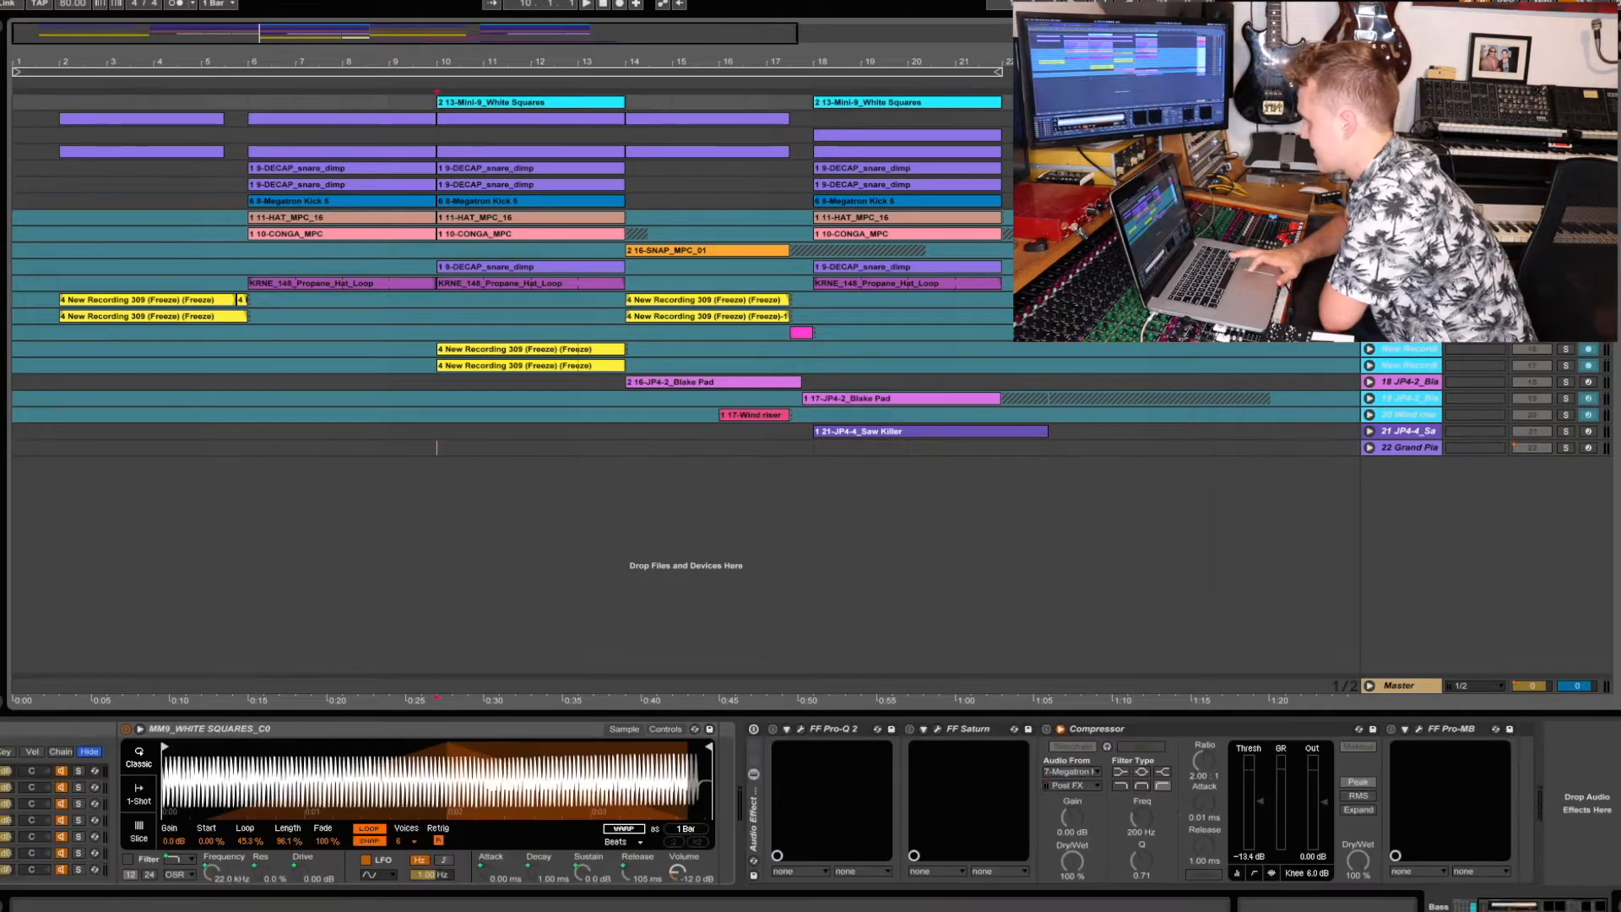
key("space")
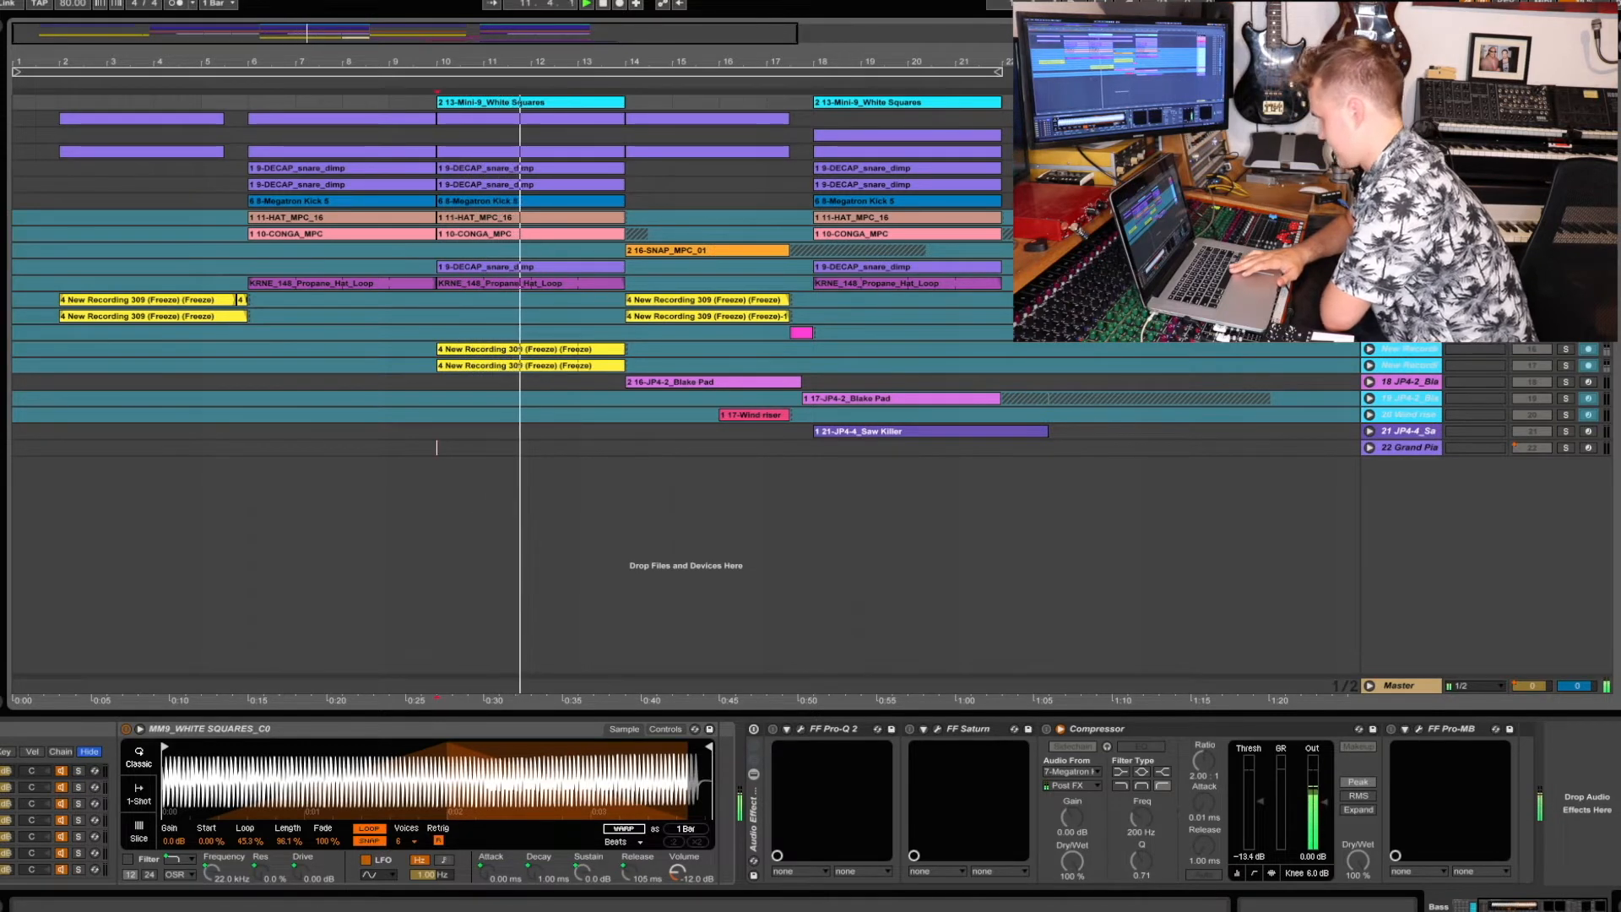
key("space")
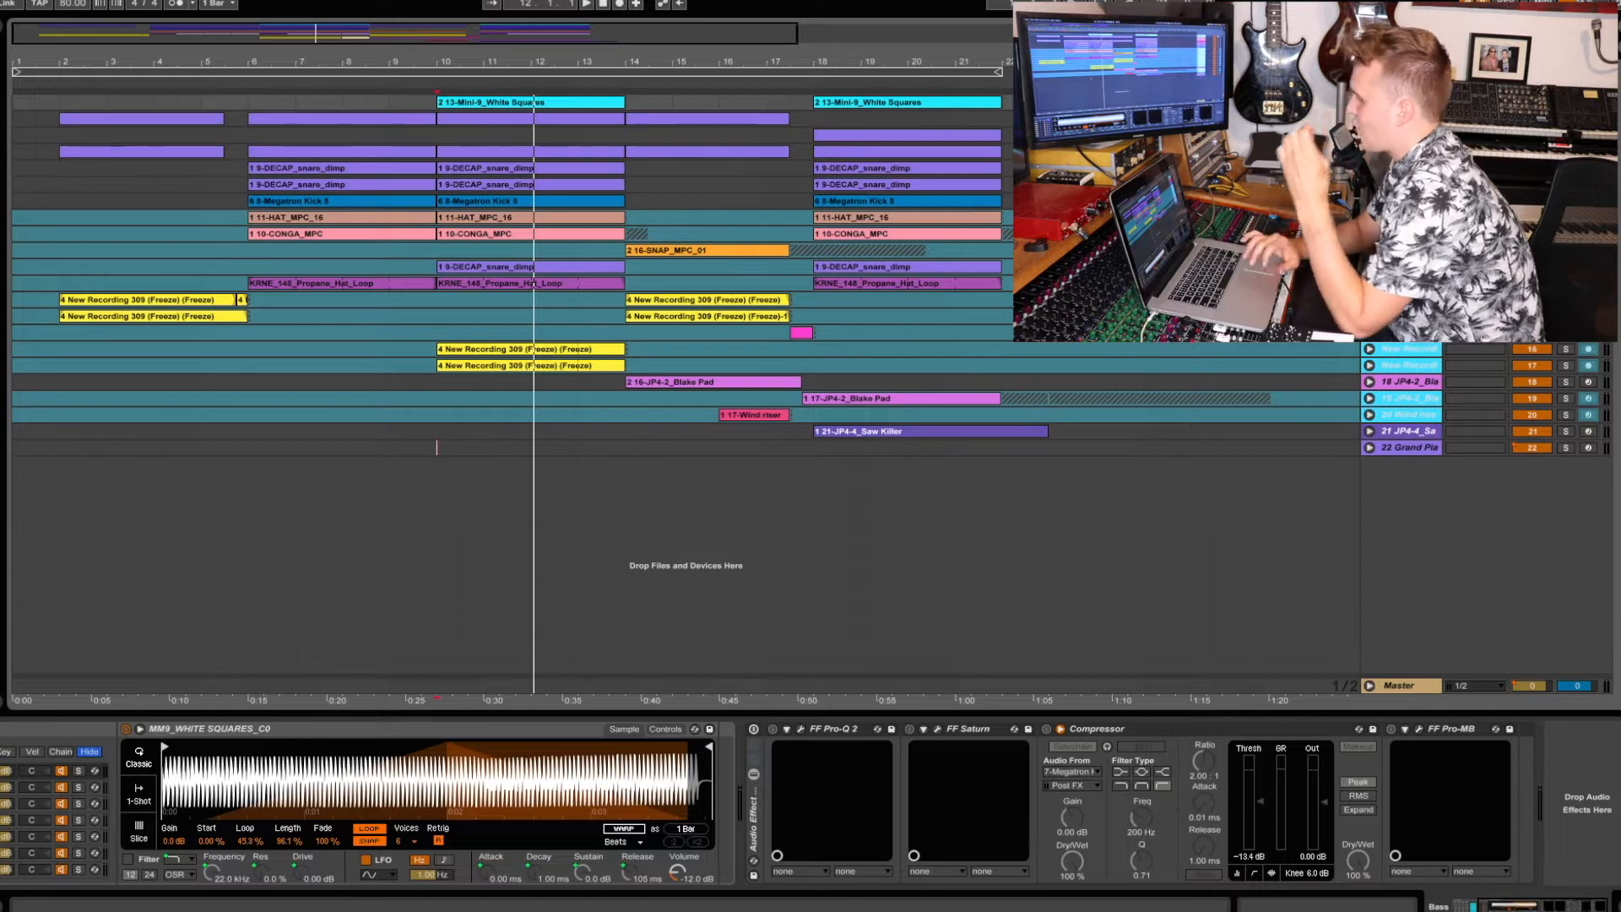
left_click(443, 495)
key("space")
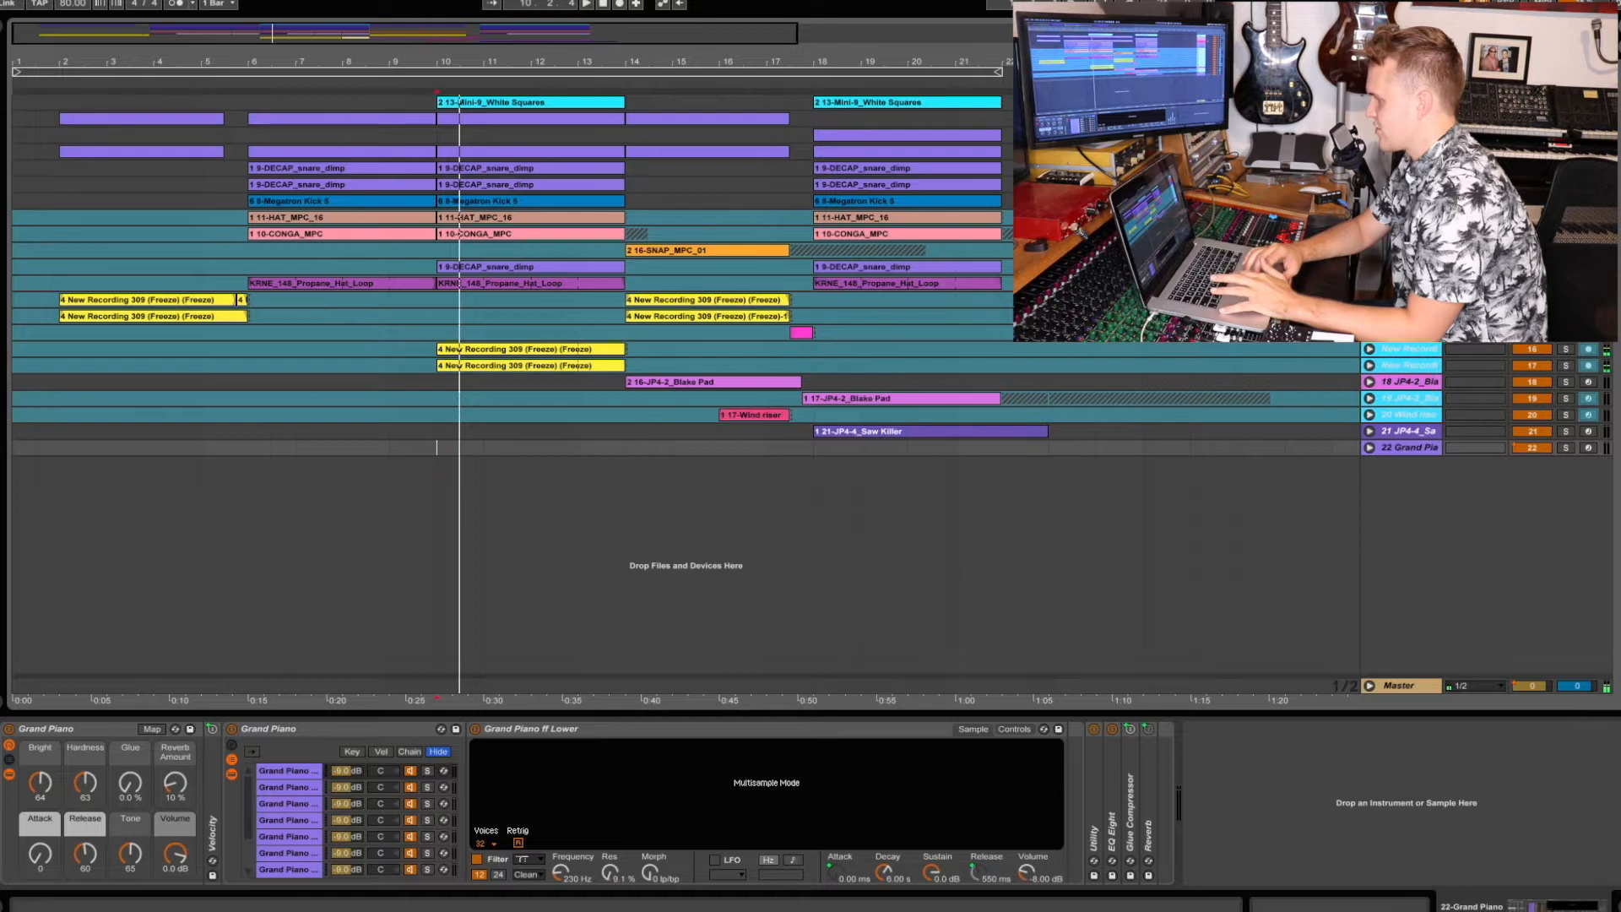
- Examine the FF Pro-Q 2, FF Saturn, Compressor and FF Pro-MB settings in the Bass track's effect rack
left_click(1409, 102)
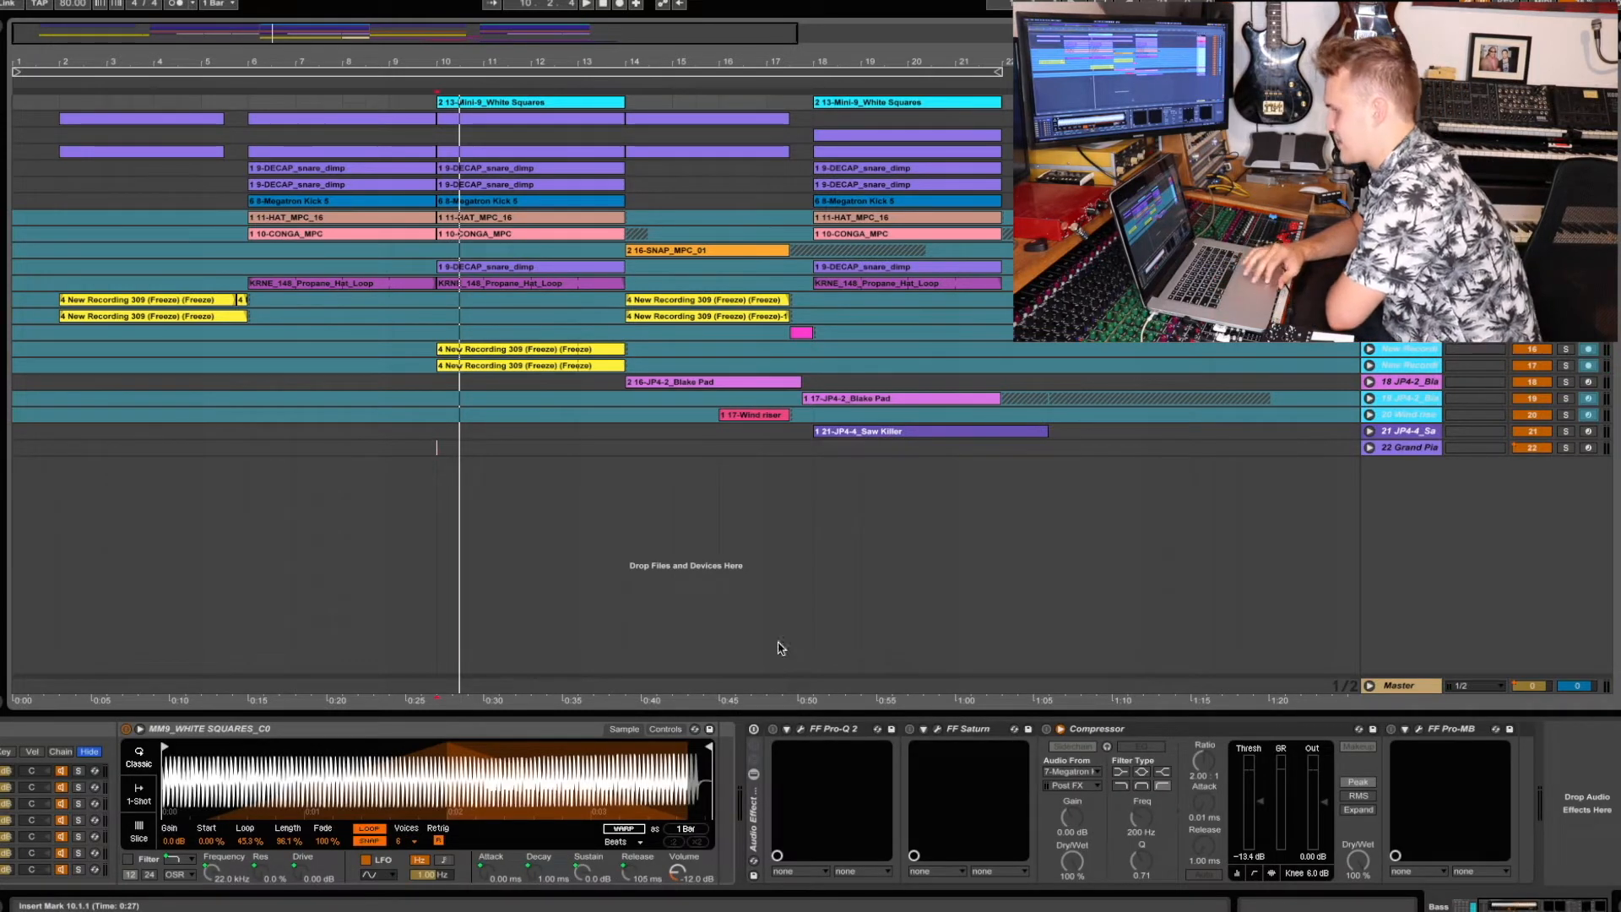
left_click(800, 731)
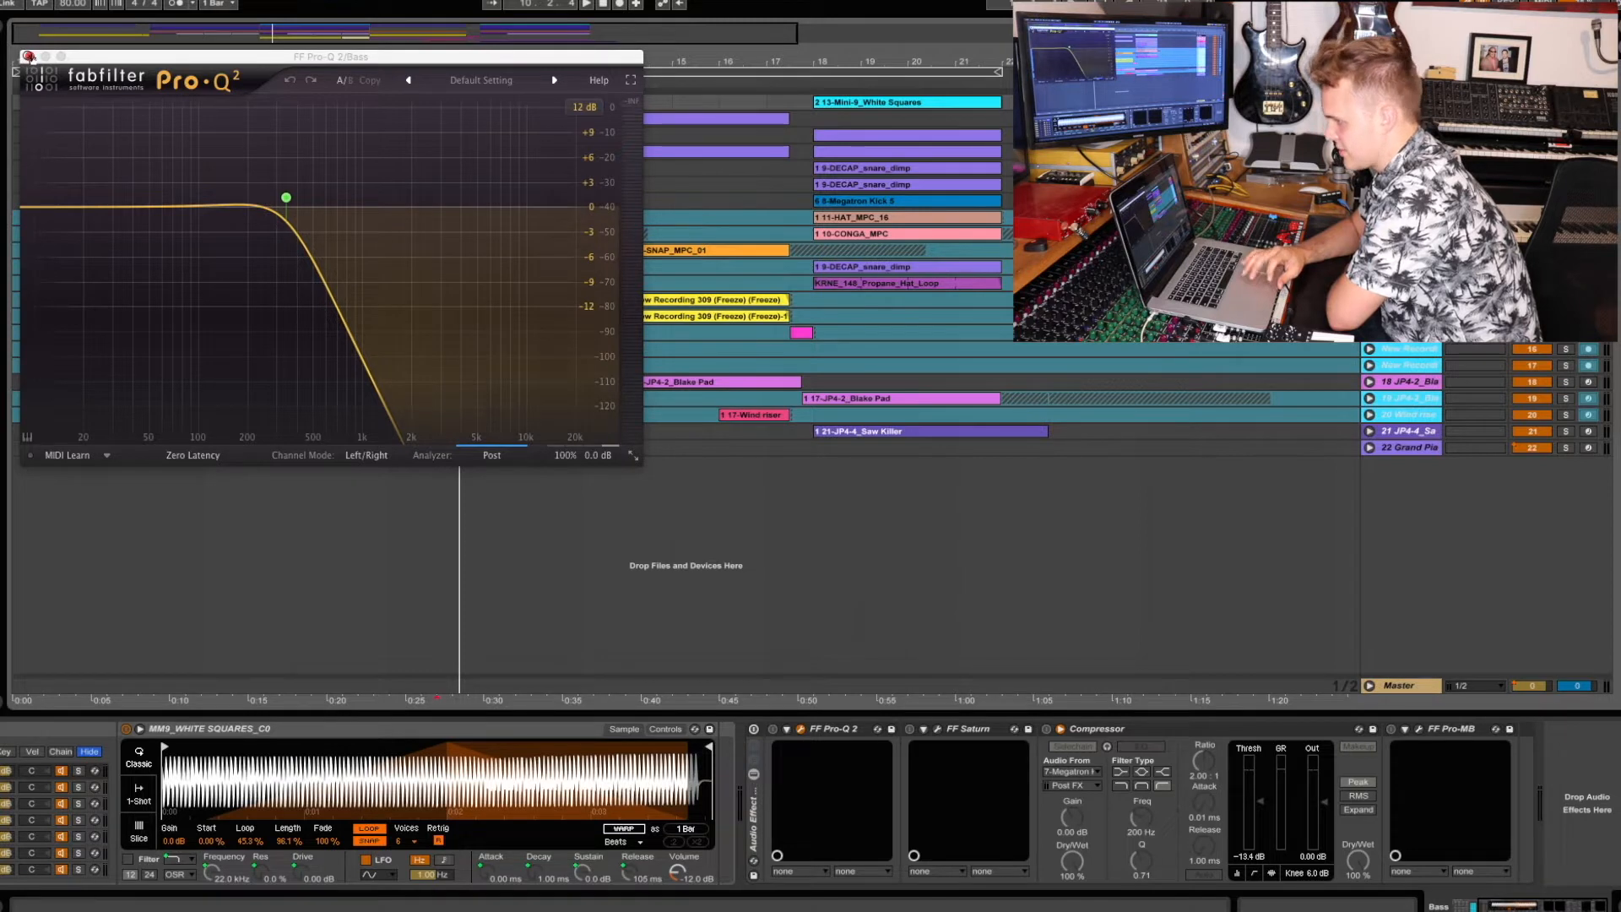
left_click(29, 56)
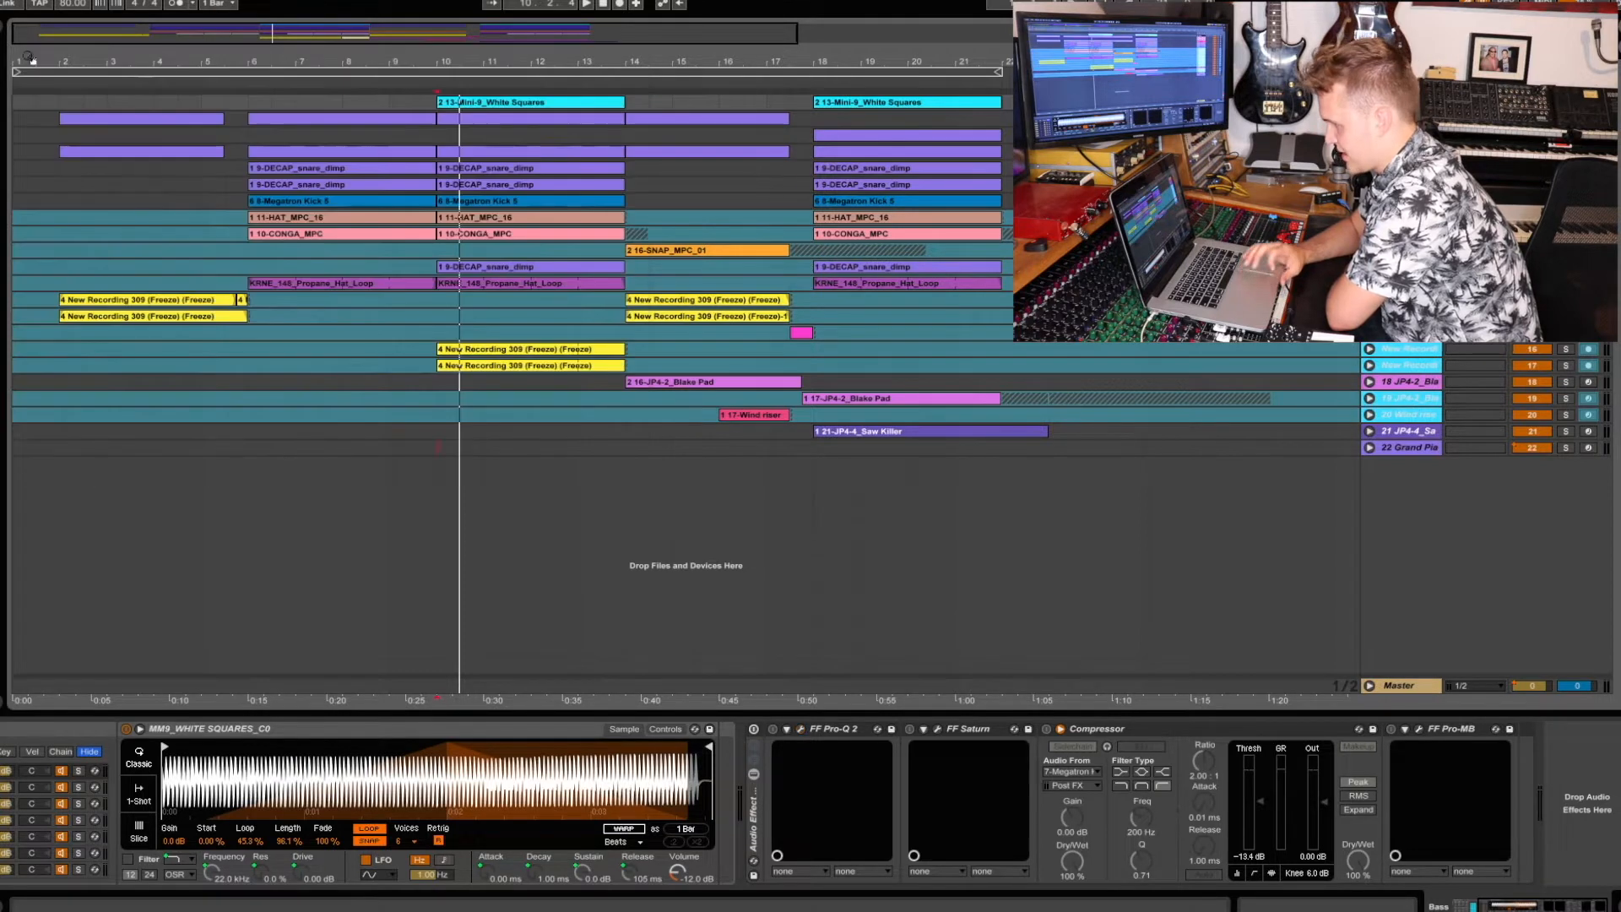
left_click(938, 730)
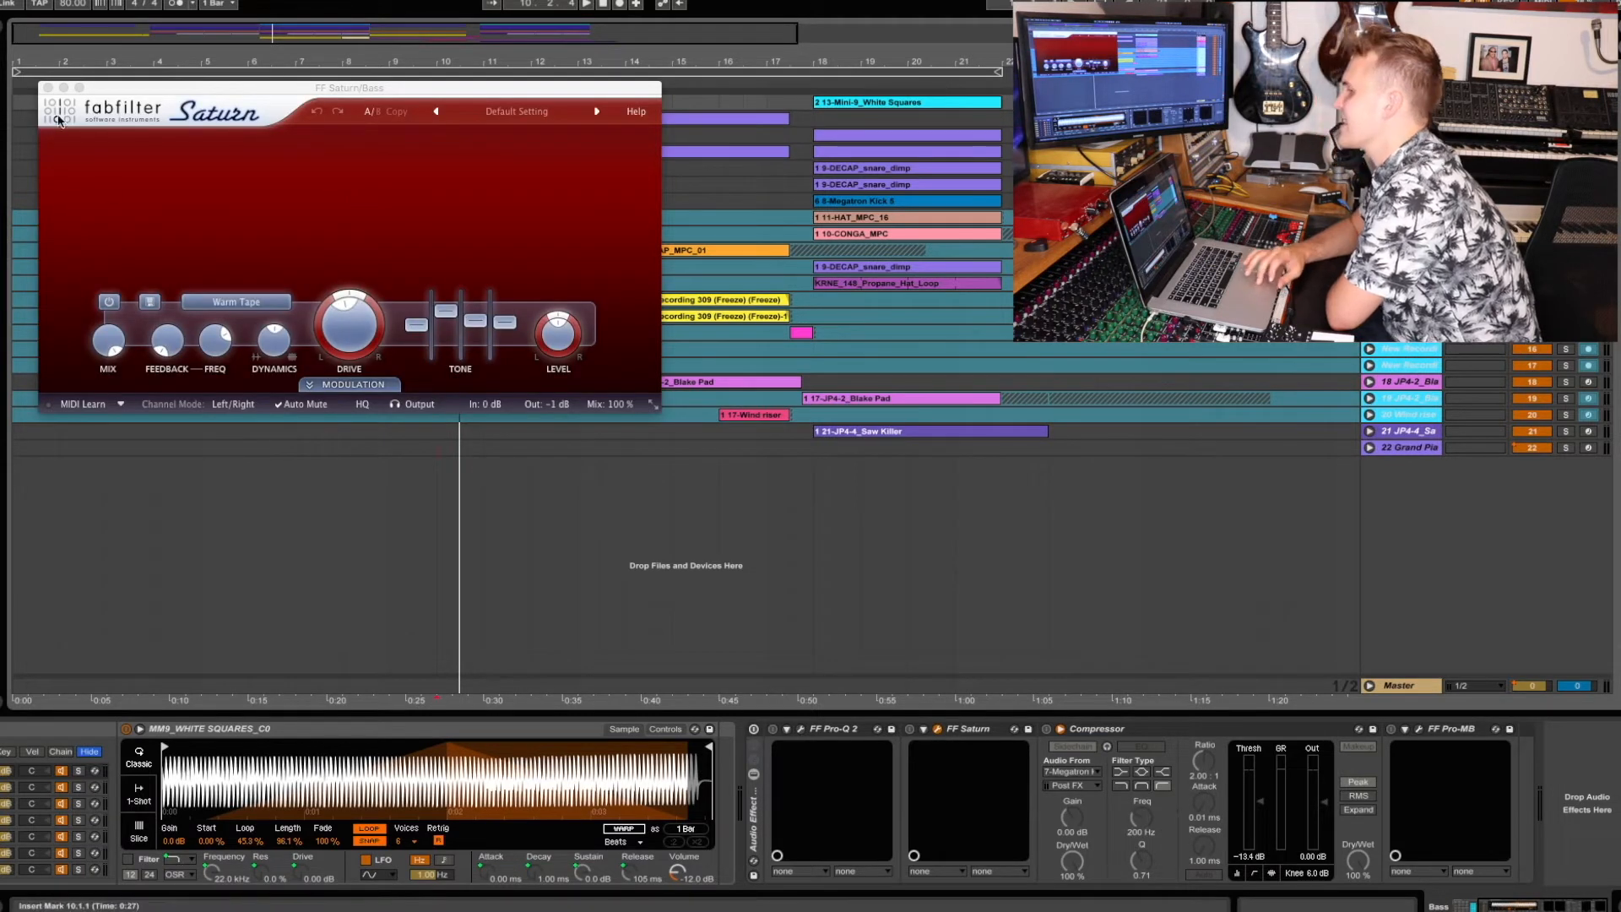
left_click(48, 87)
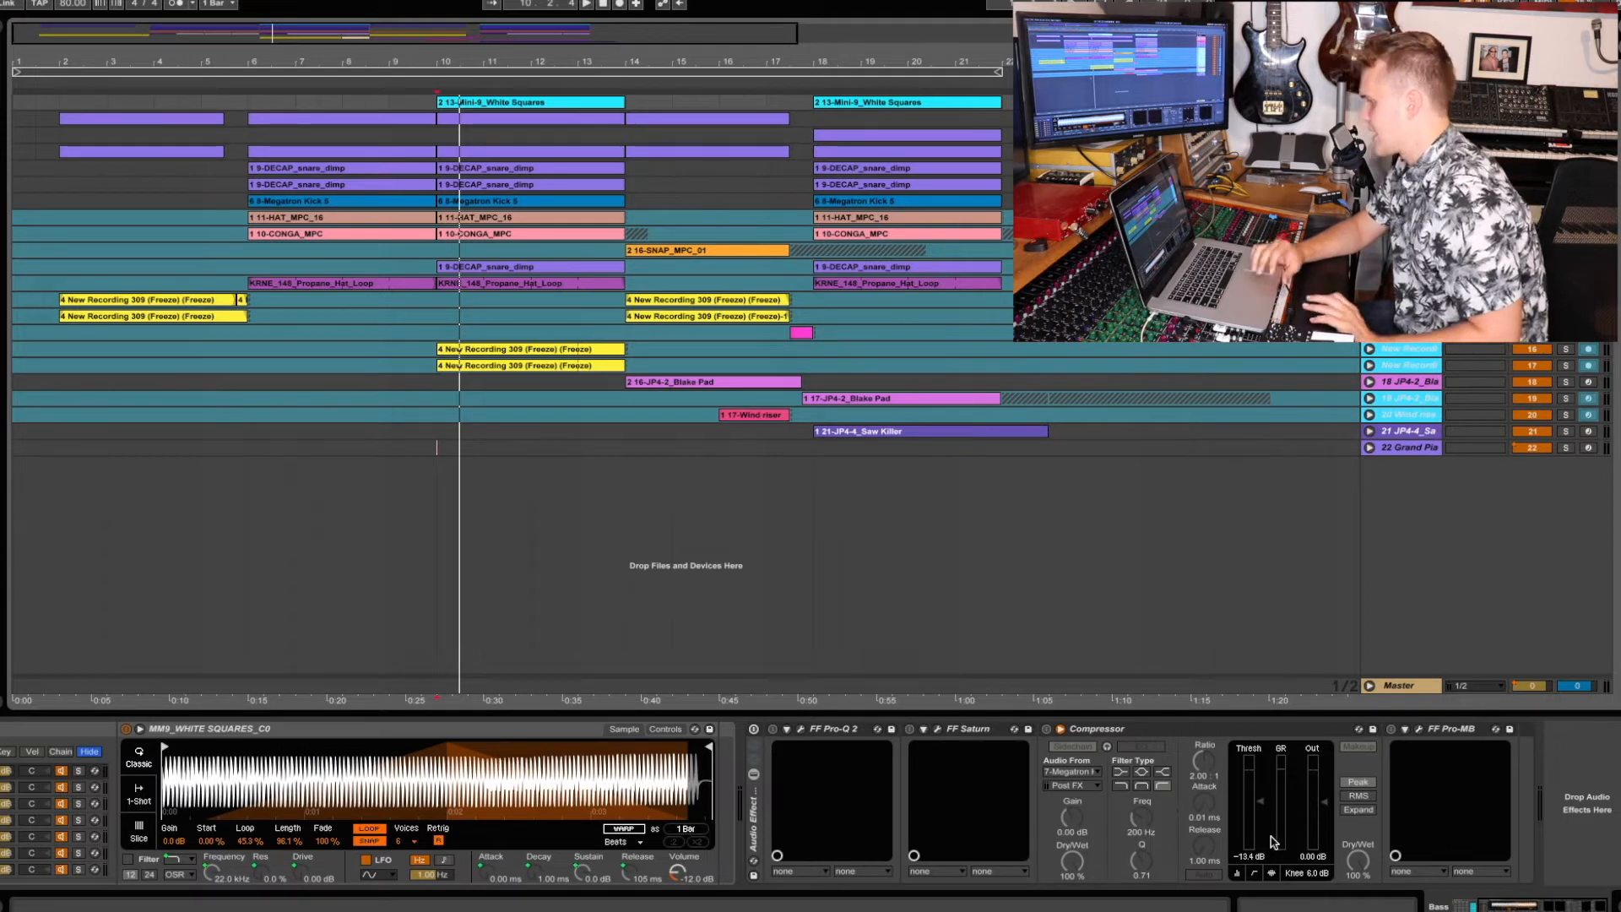
left_click(1419, 730)
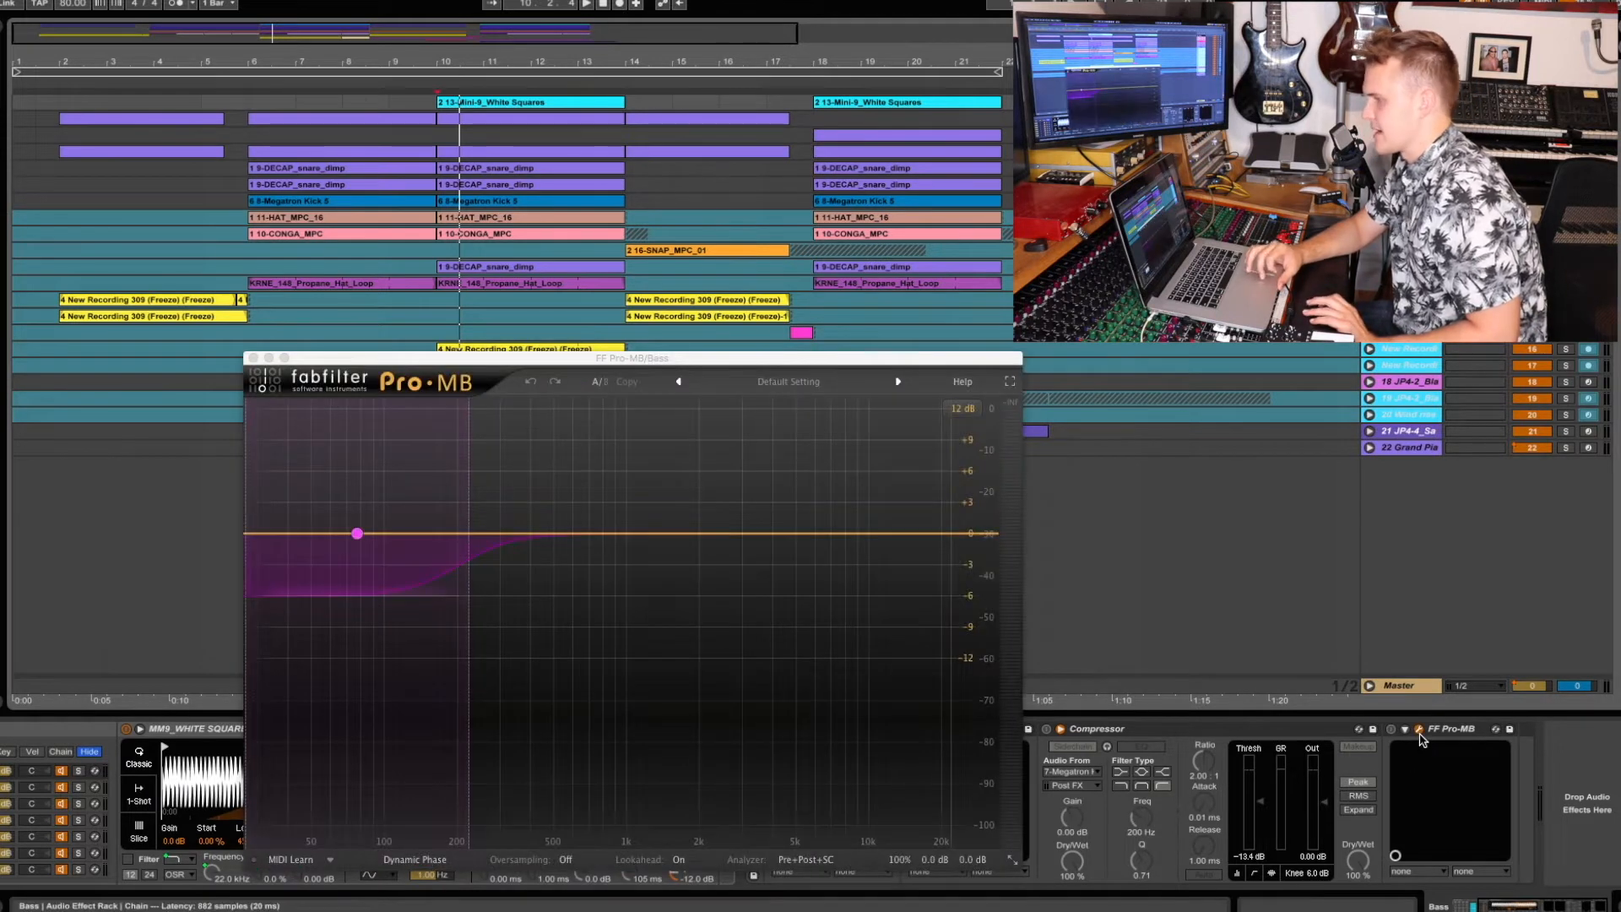
left_click(253, 359)
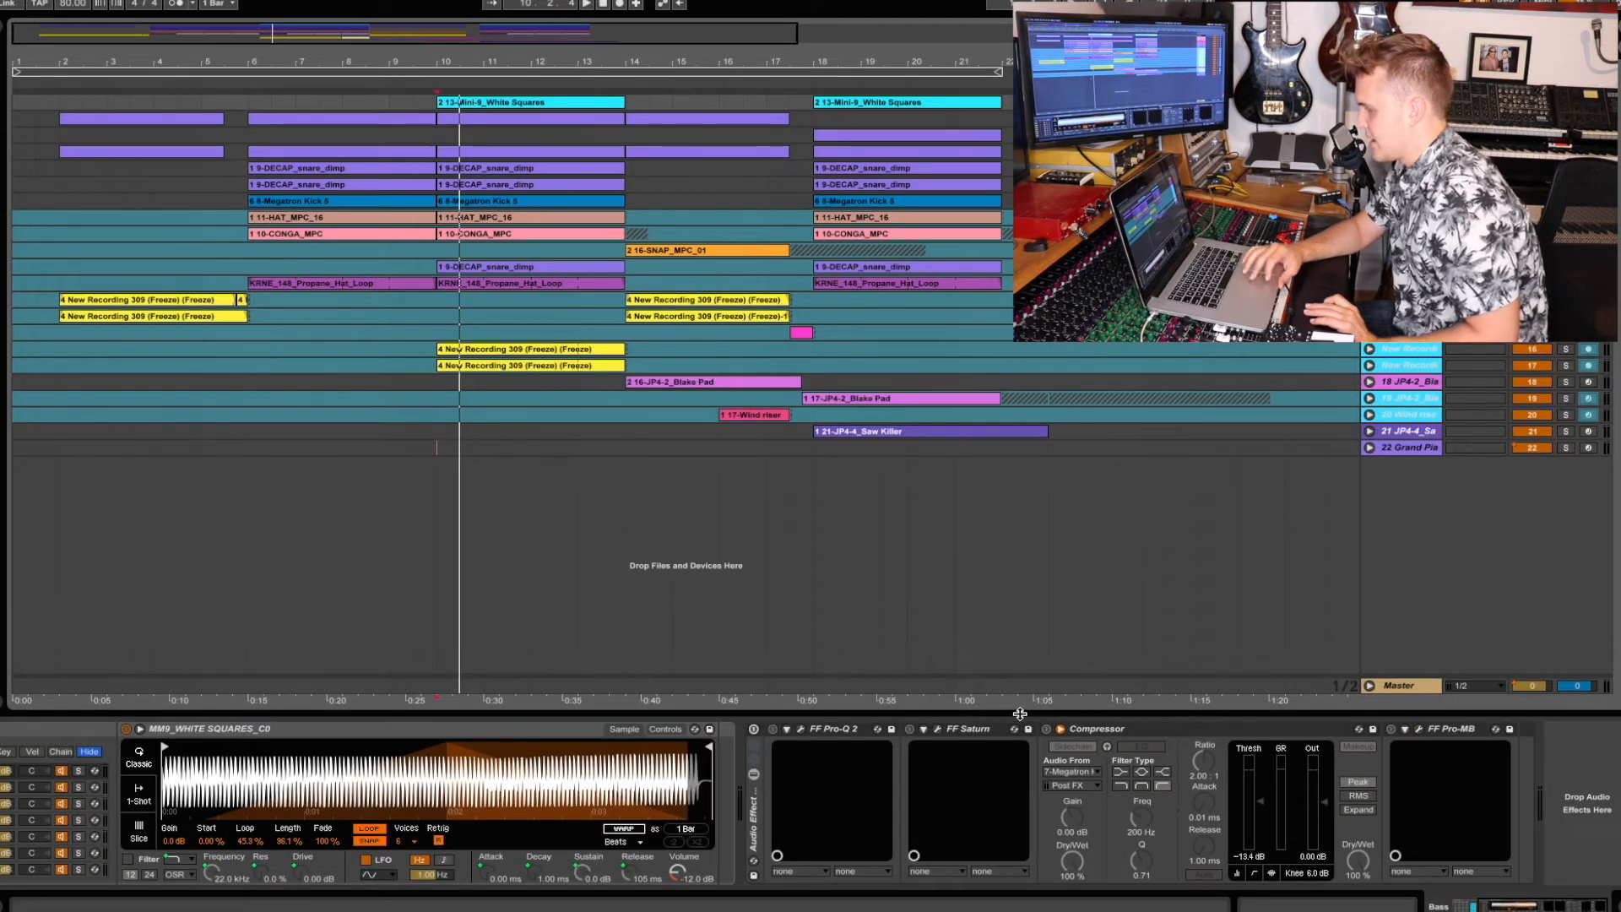
- Switch on the Bass track's effect rack and play the full mix from bar 10
left_click(754, 729)
left_click(444, 450)
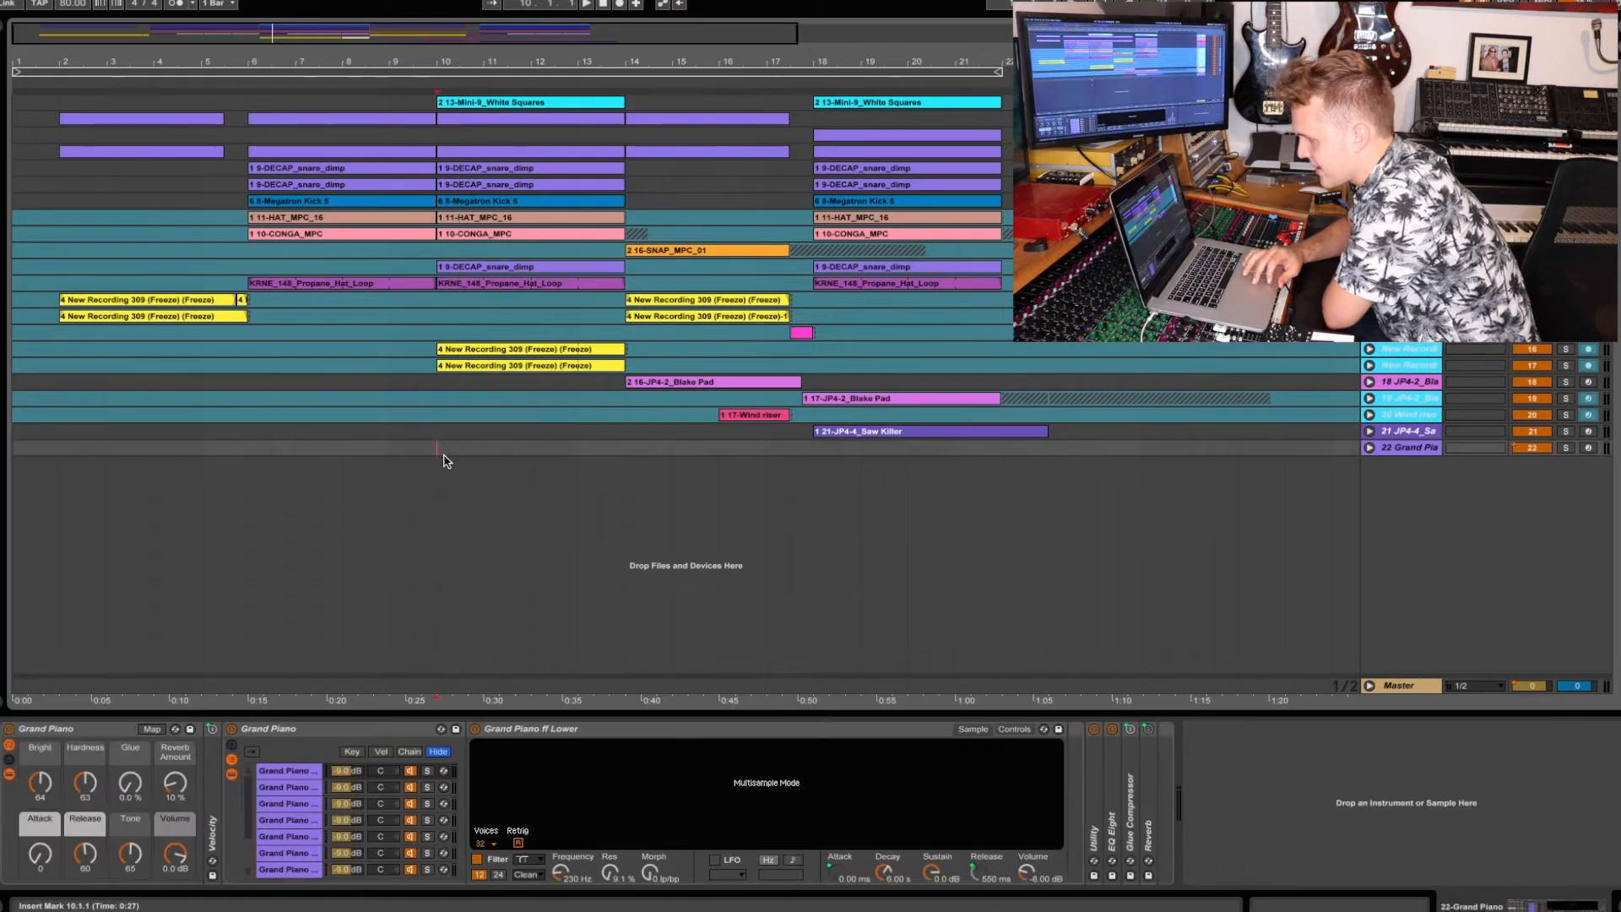
key("space")
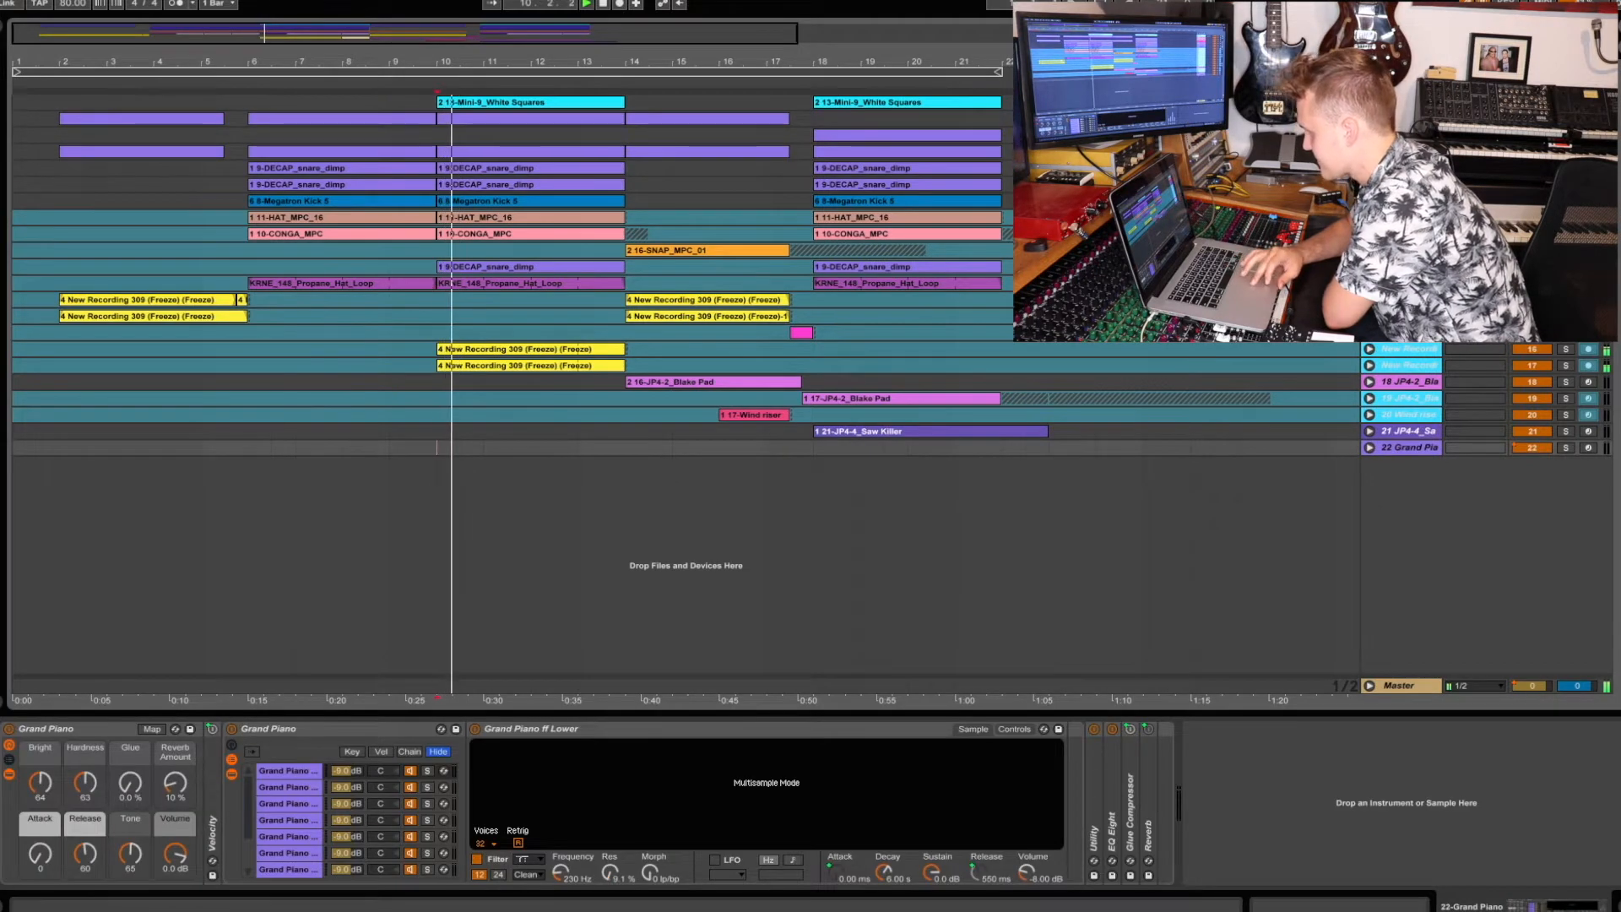
- Solo the Bass track and listen to it from bar 10 with its effects on
left_click(1401, 102)
left_click(1565, 102)
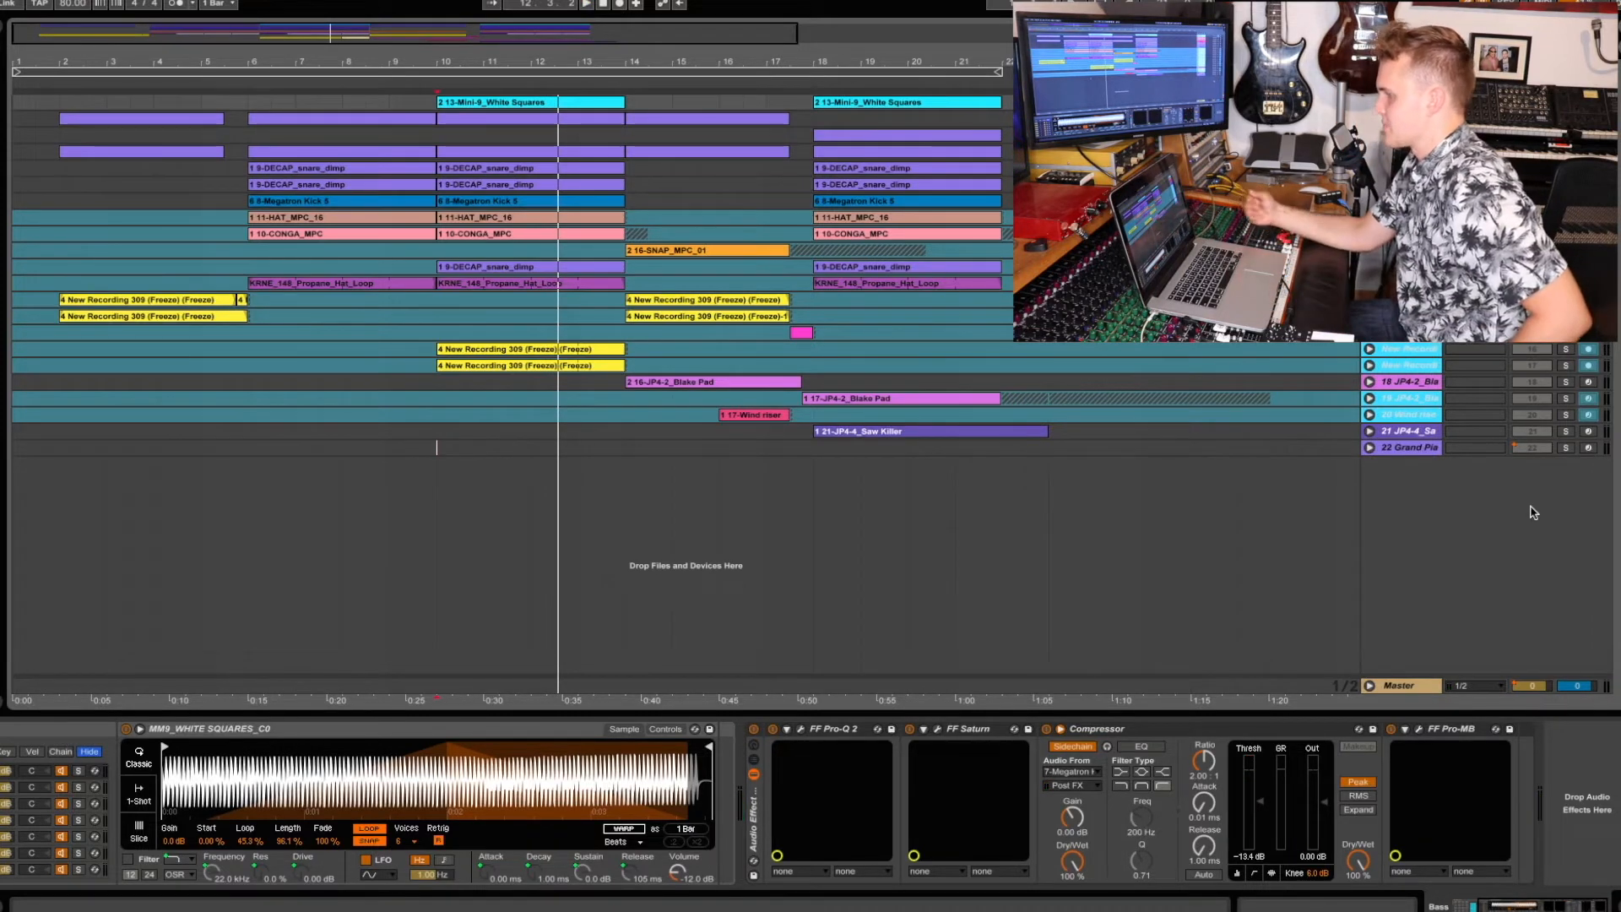
left_click(437, 447)
key("space")
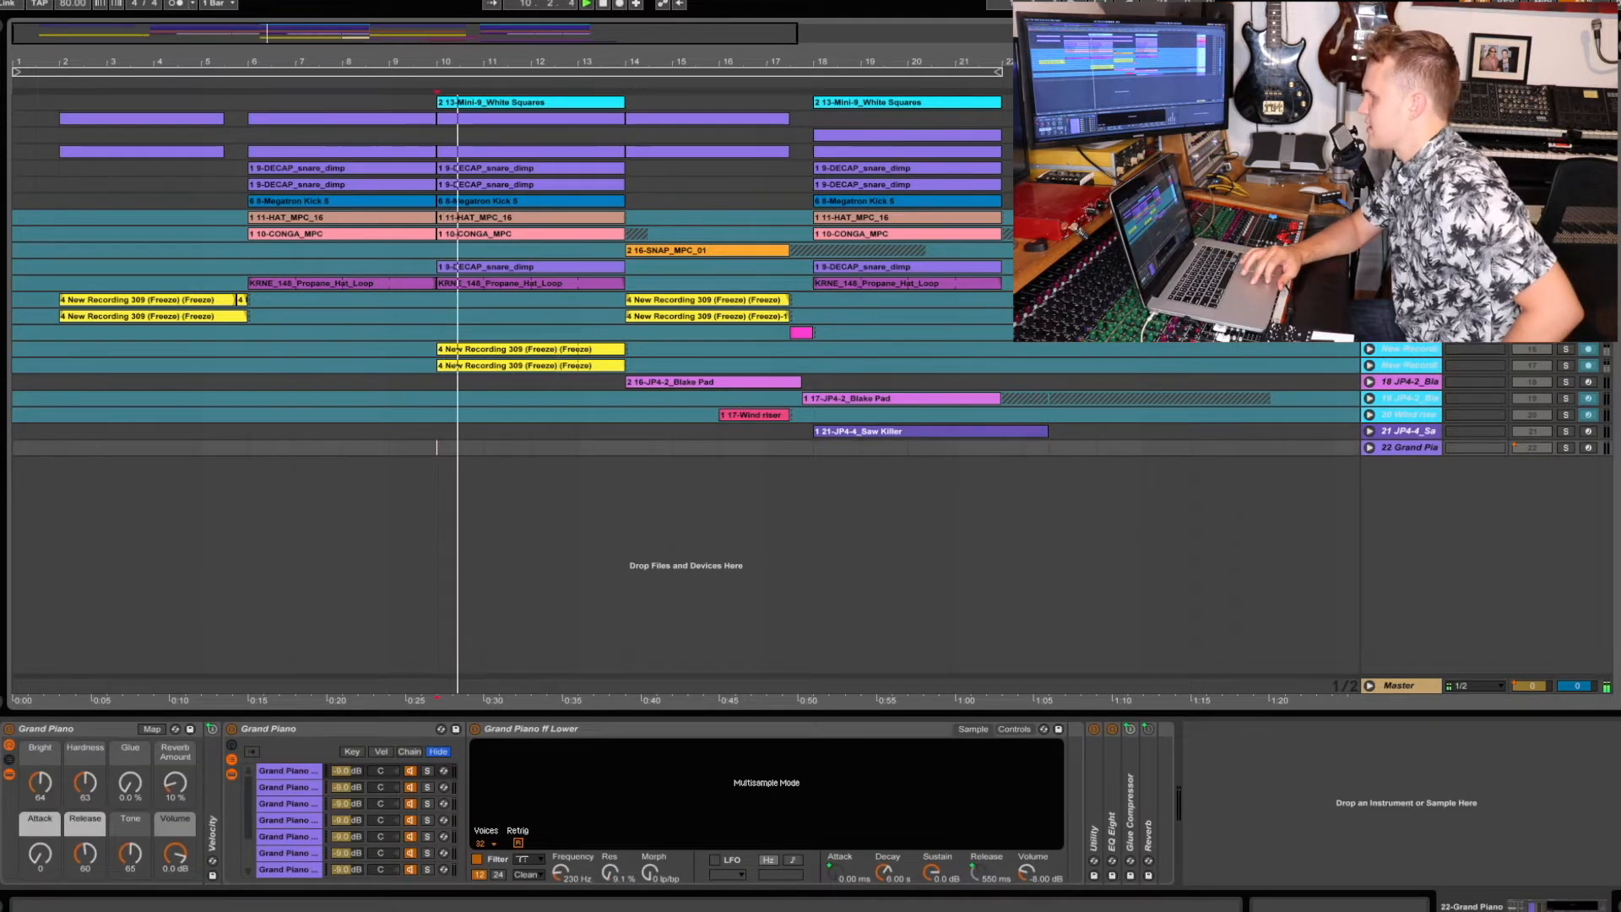
left_click(1408, 102)
key("space")
key("space")
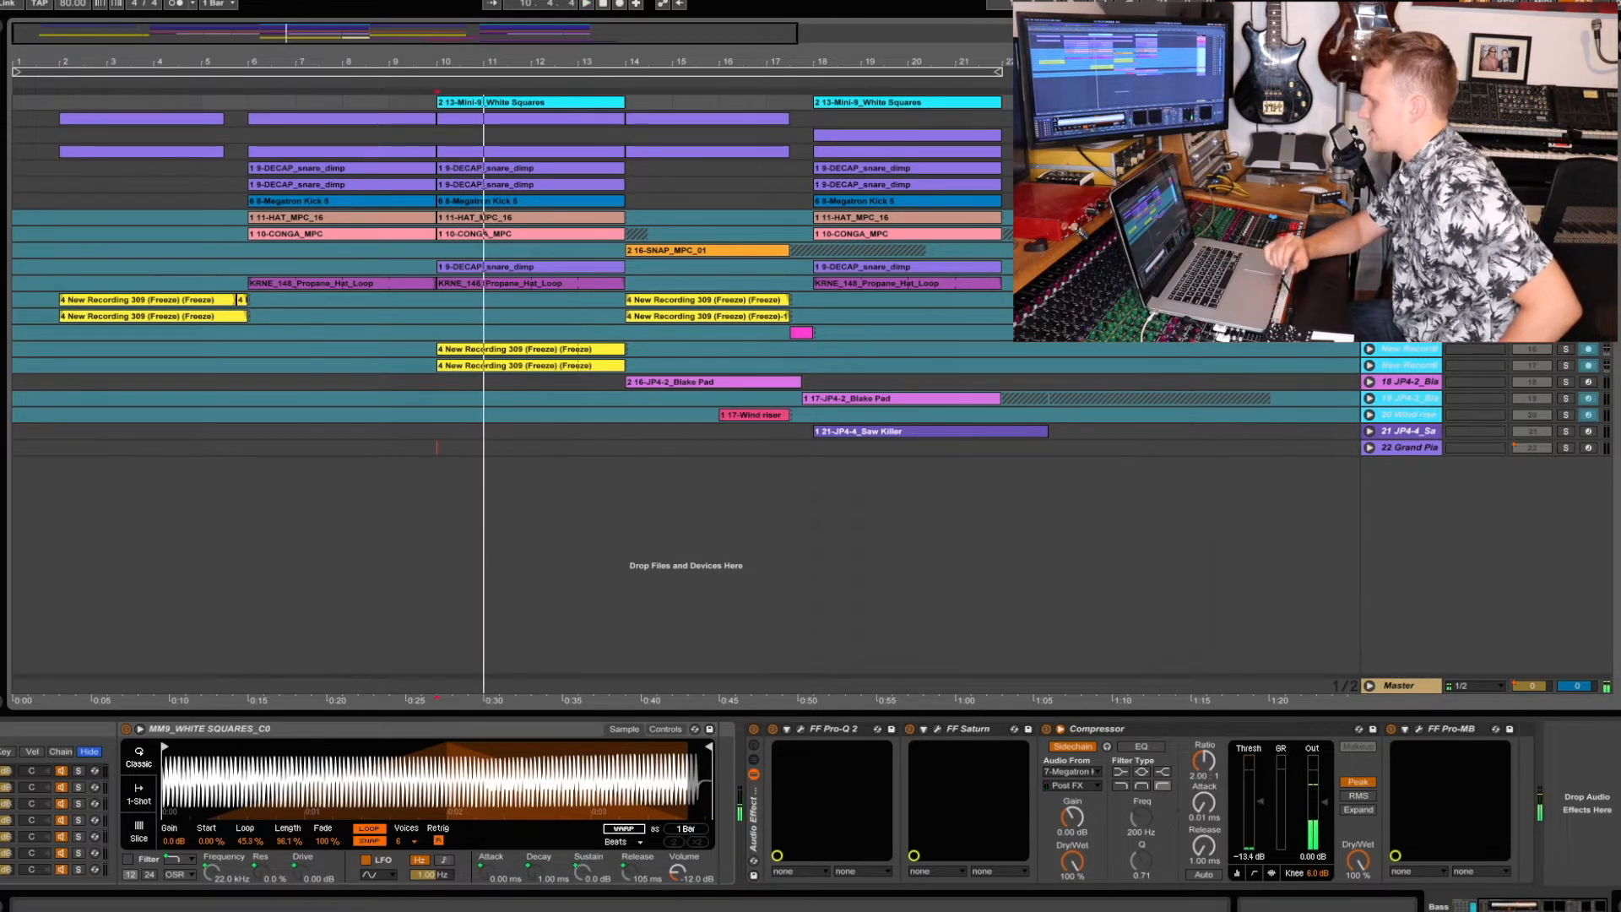
- Play the full arrangement from bar 9 with the Bass solo off and the device view hidden
left_click(432, 447)
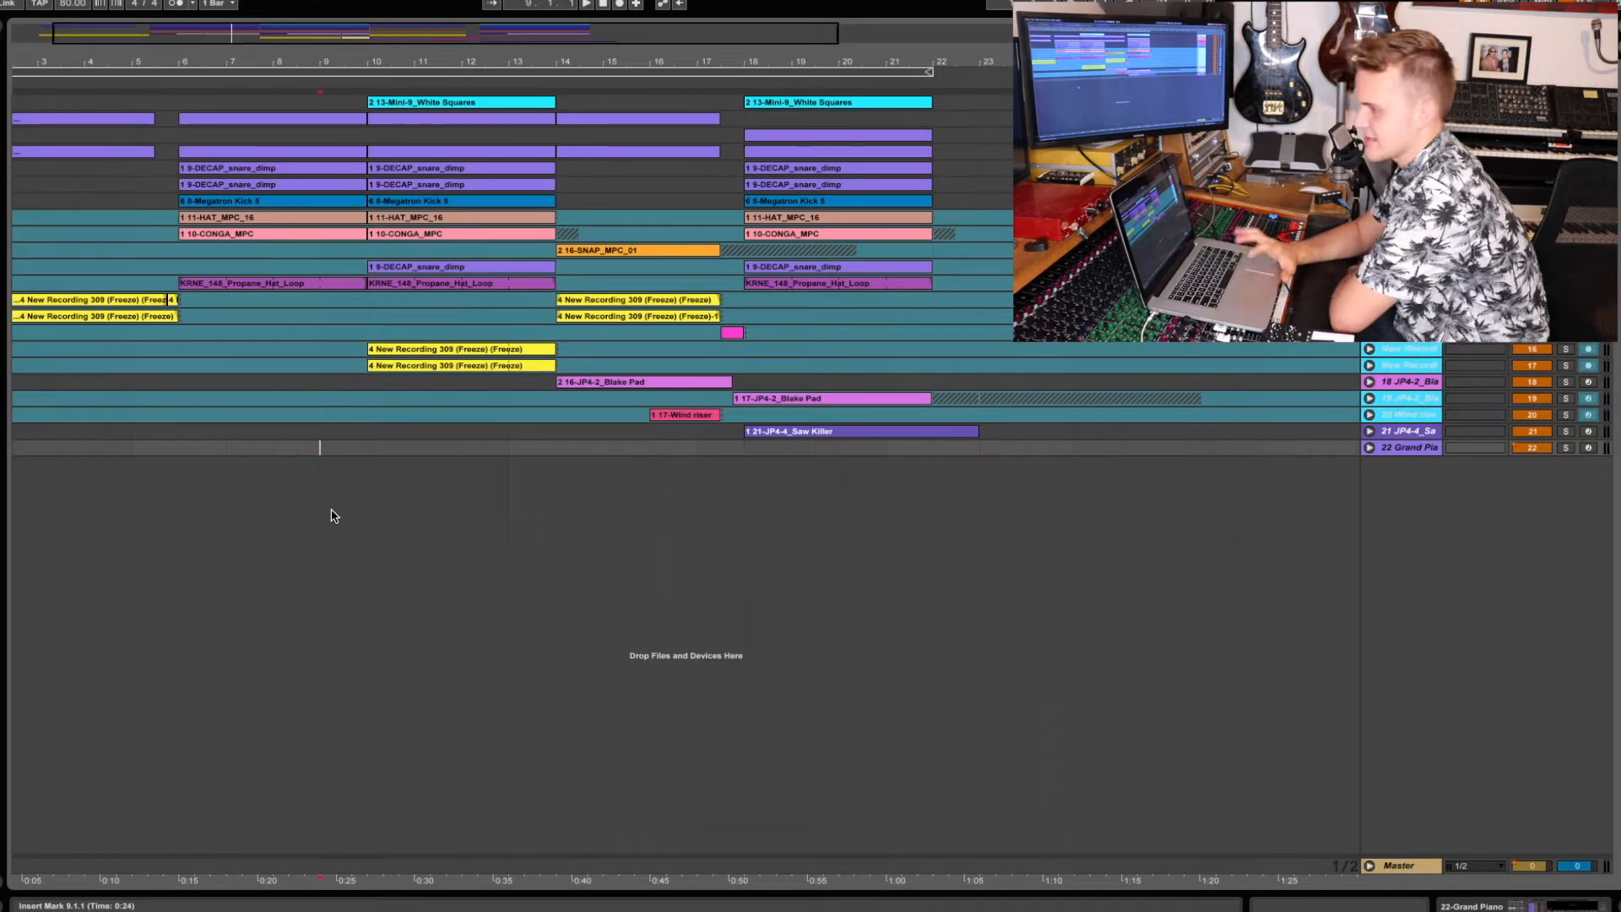
key("space")
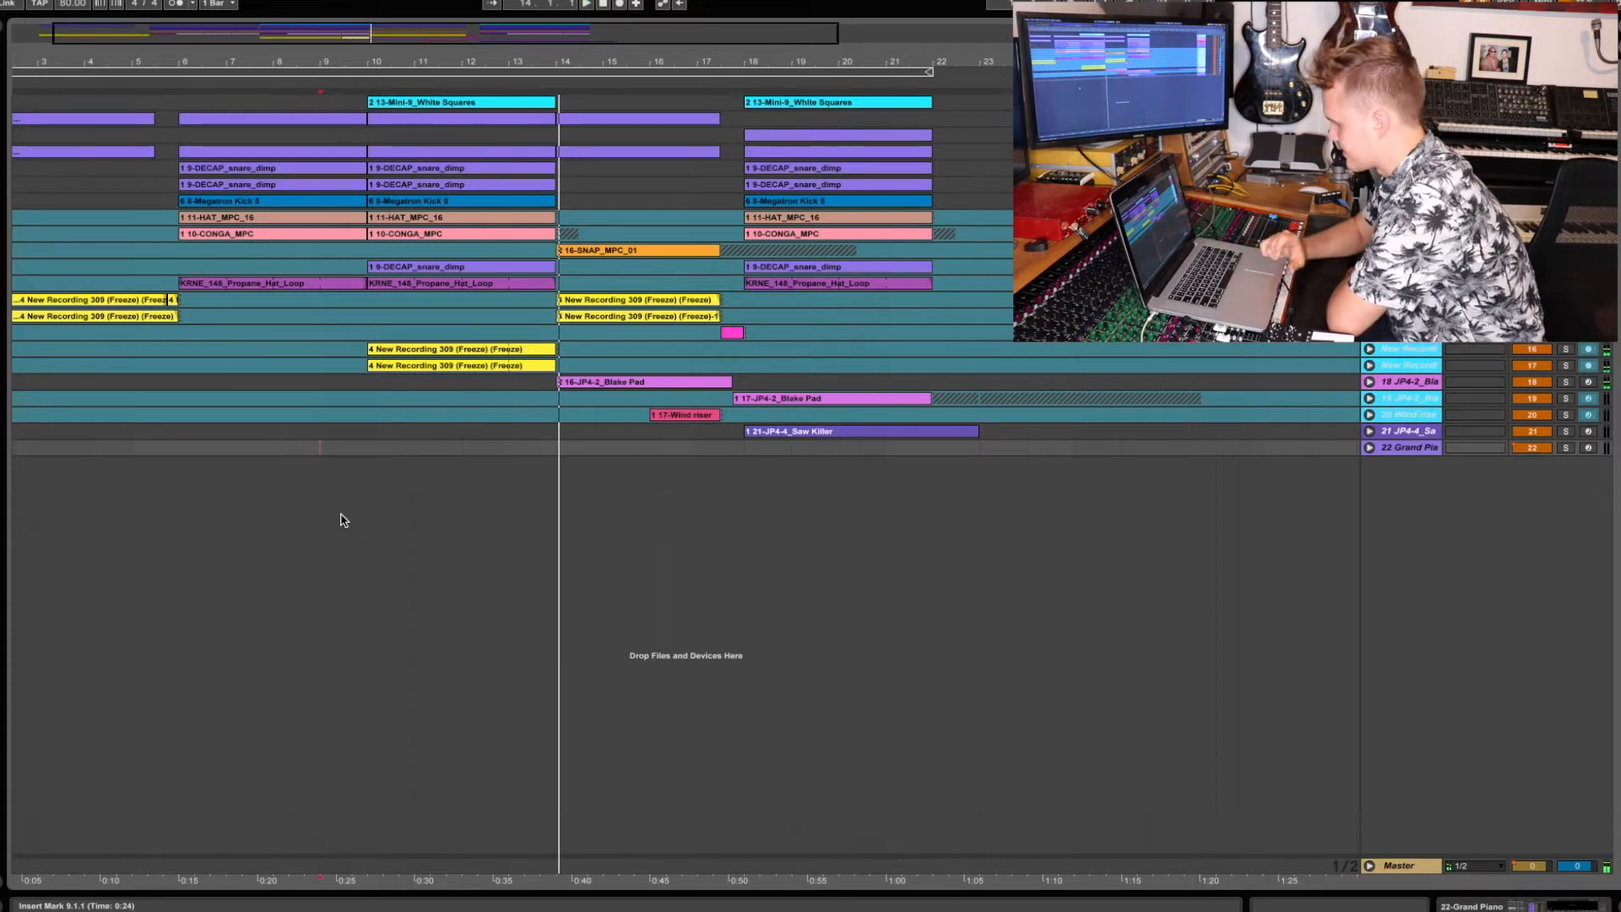
- Set the playback start at bar 14, unfold the JP4-2_Blake Pad track 18 and show its device chain
scroll(835, 464, "right", 2)
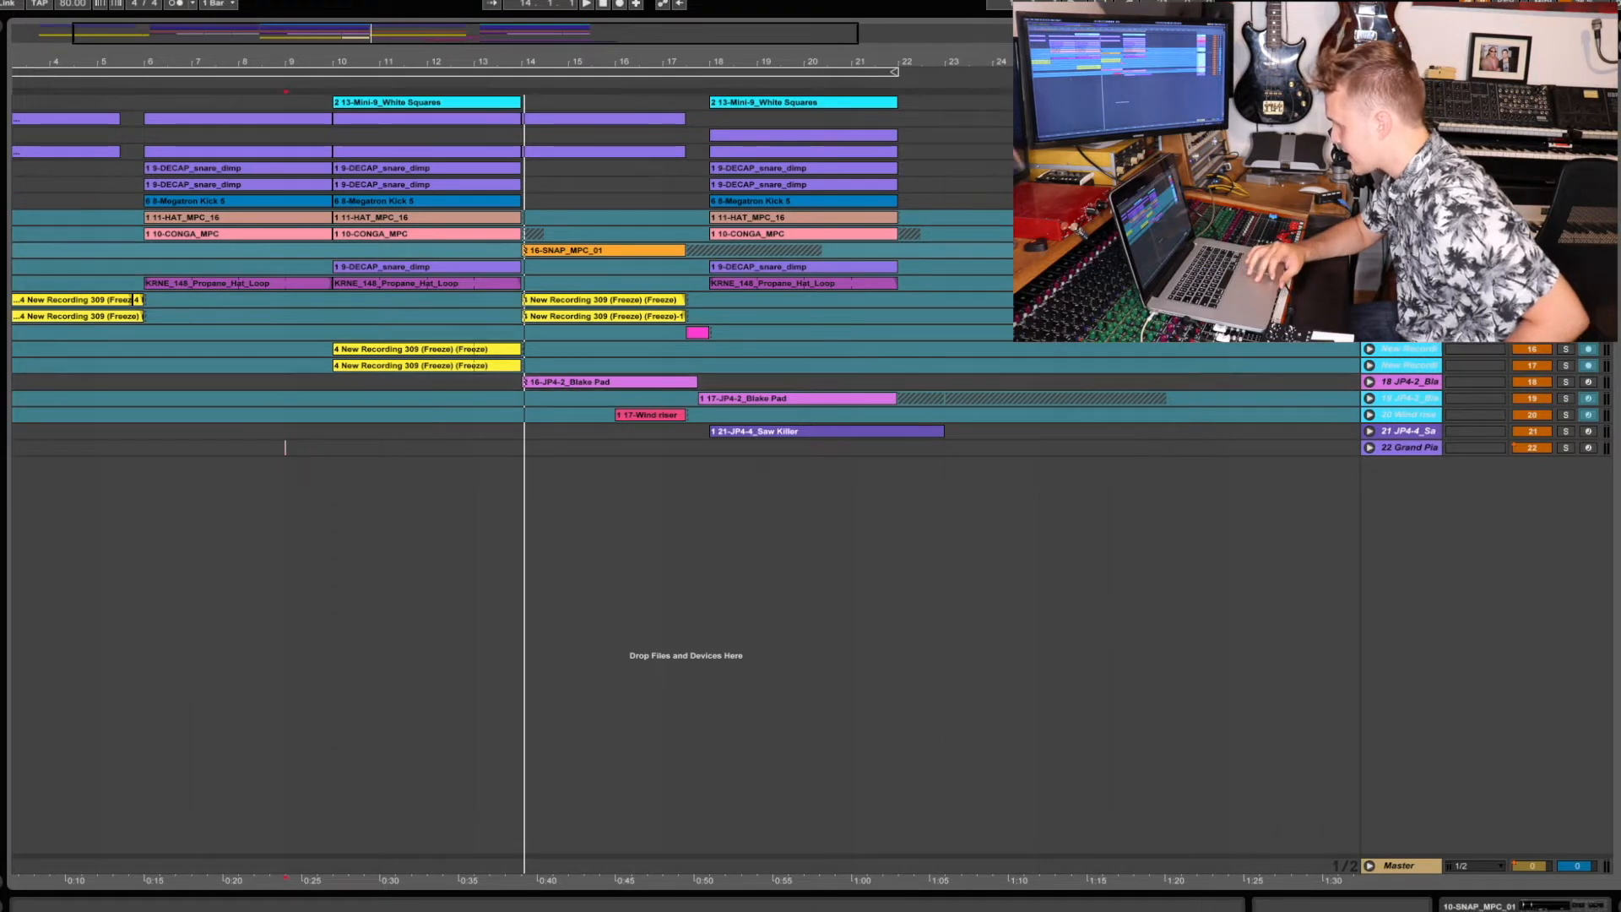
left_click(1408, 384)
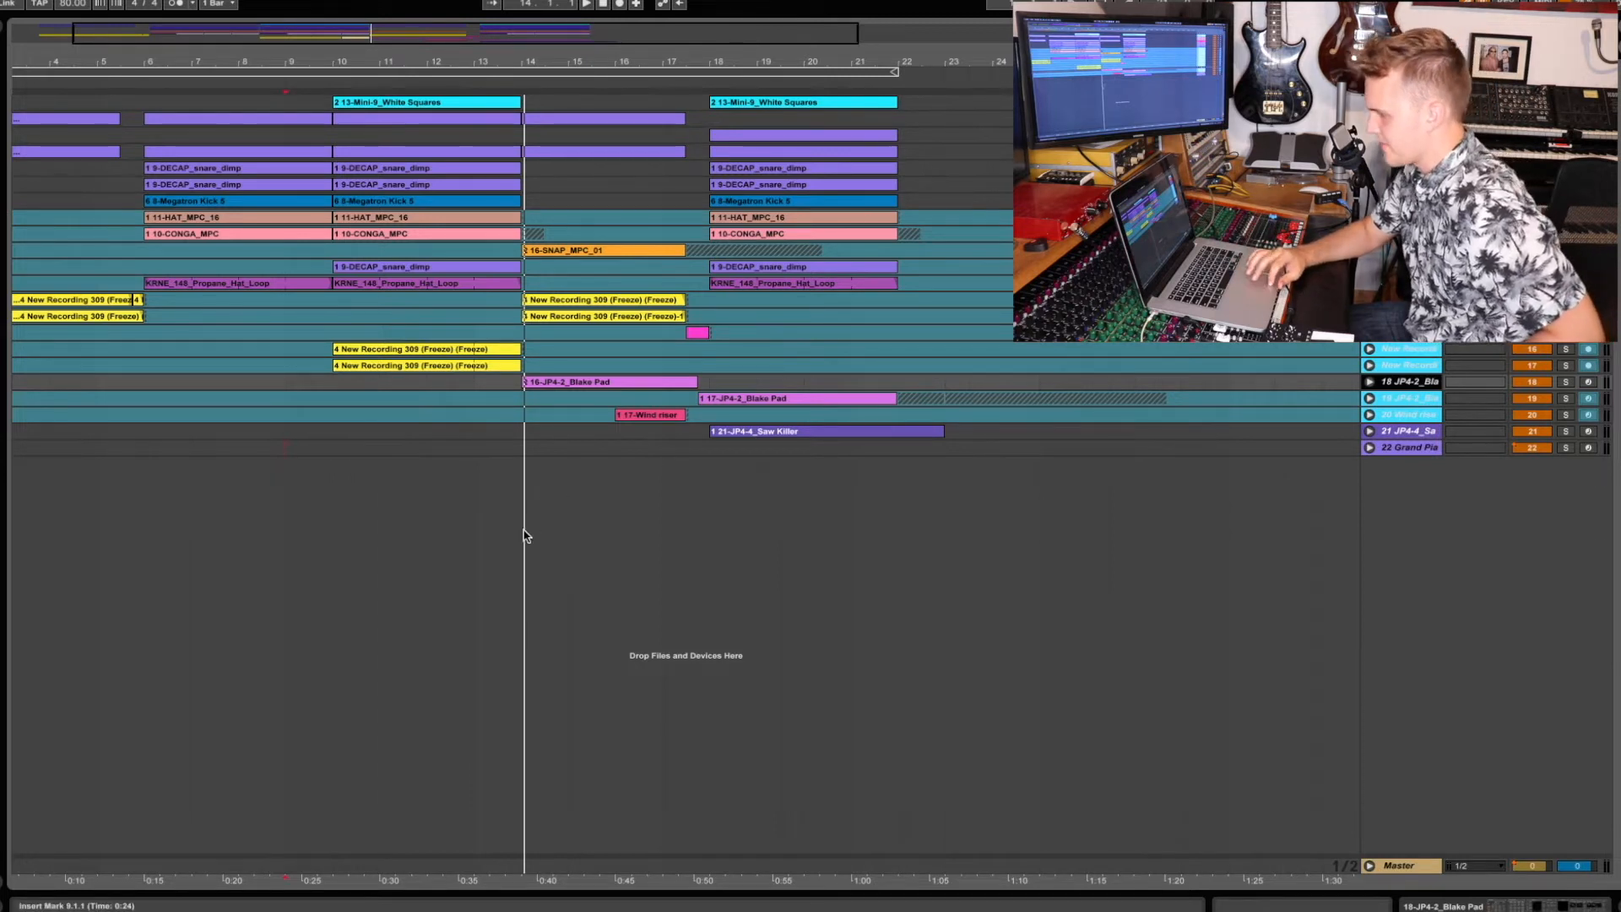
left_click(524, 535)
left_click(1428, 384)
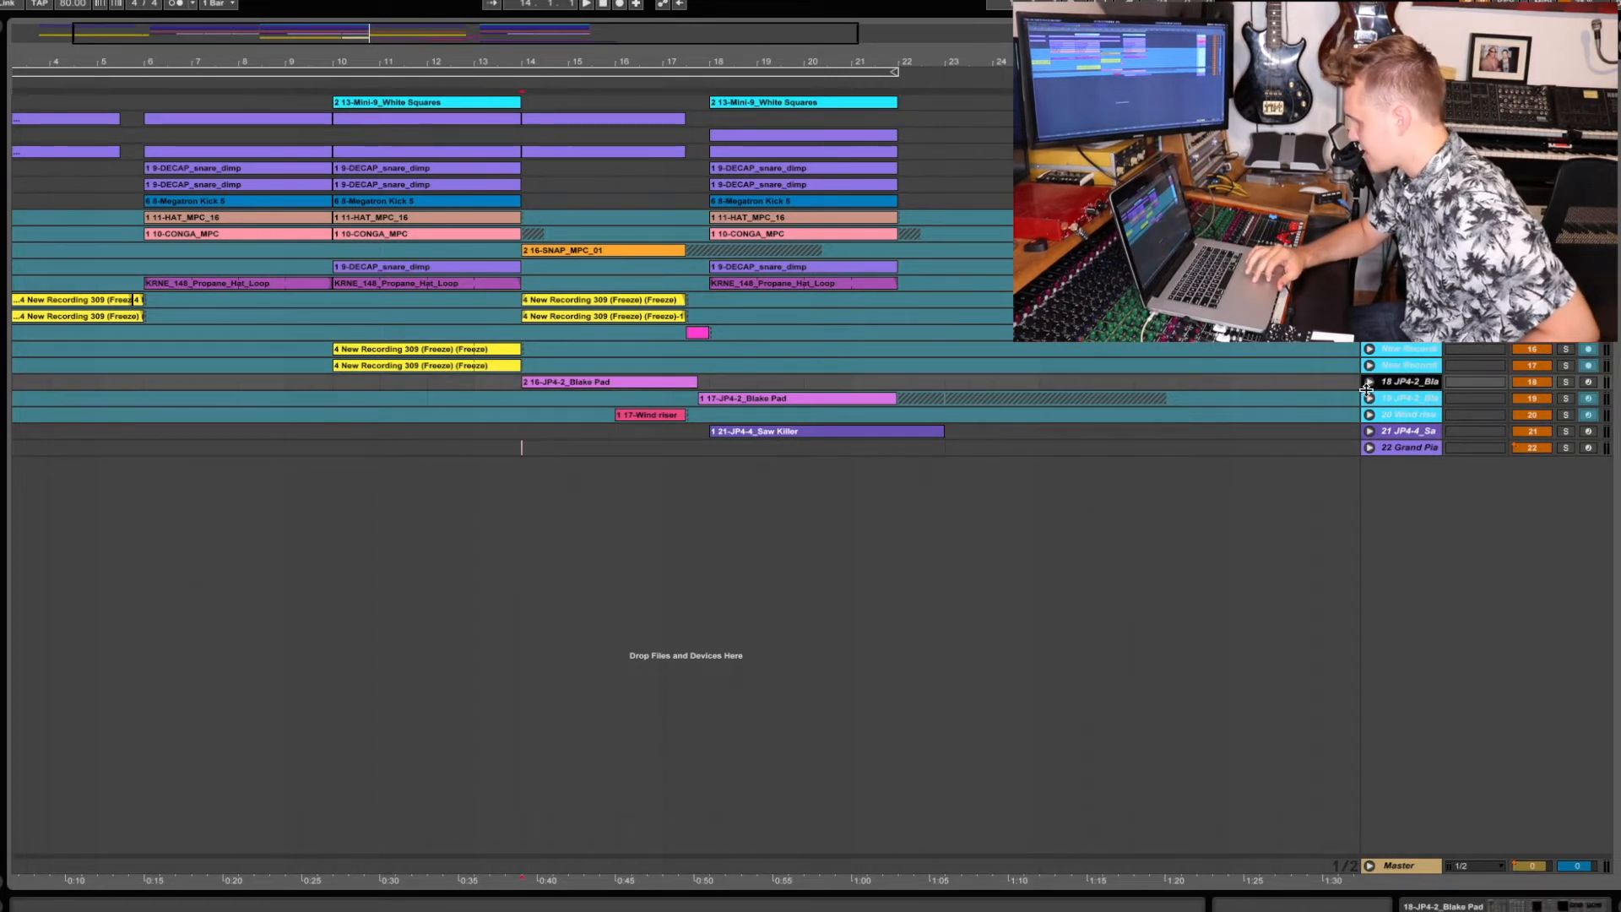
left_click(1369, 383)
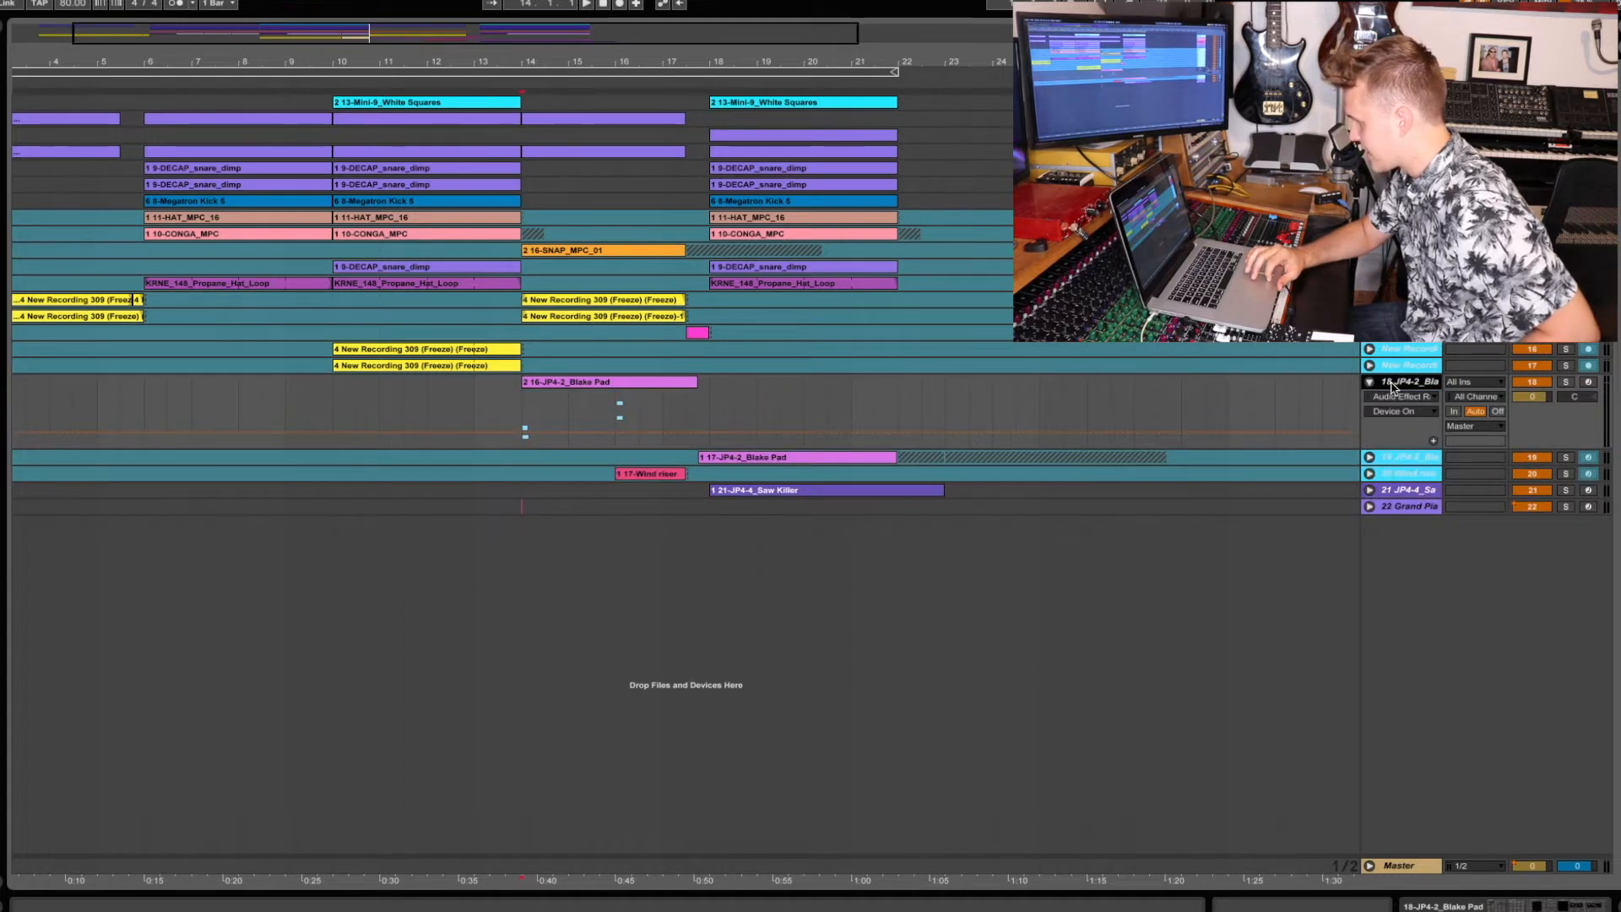
double_click(1393, 386)
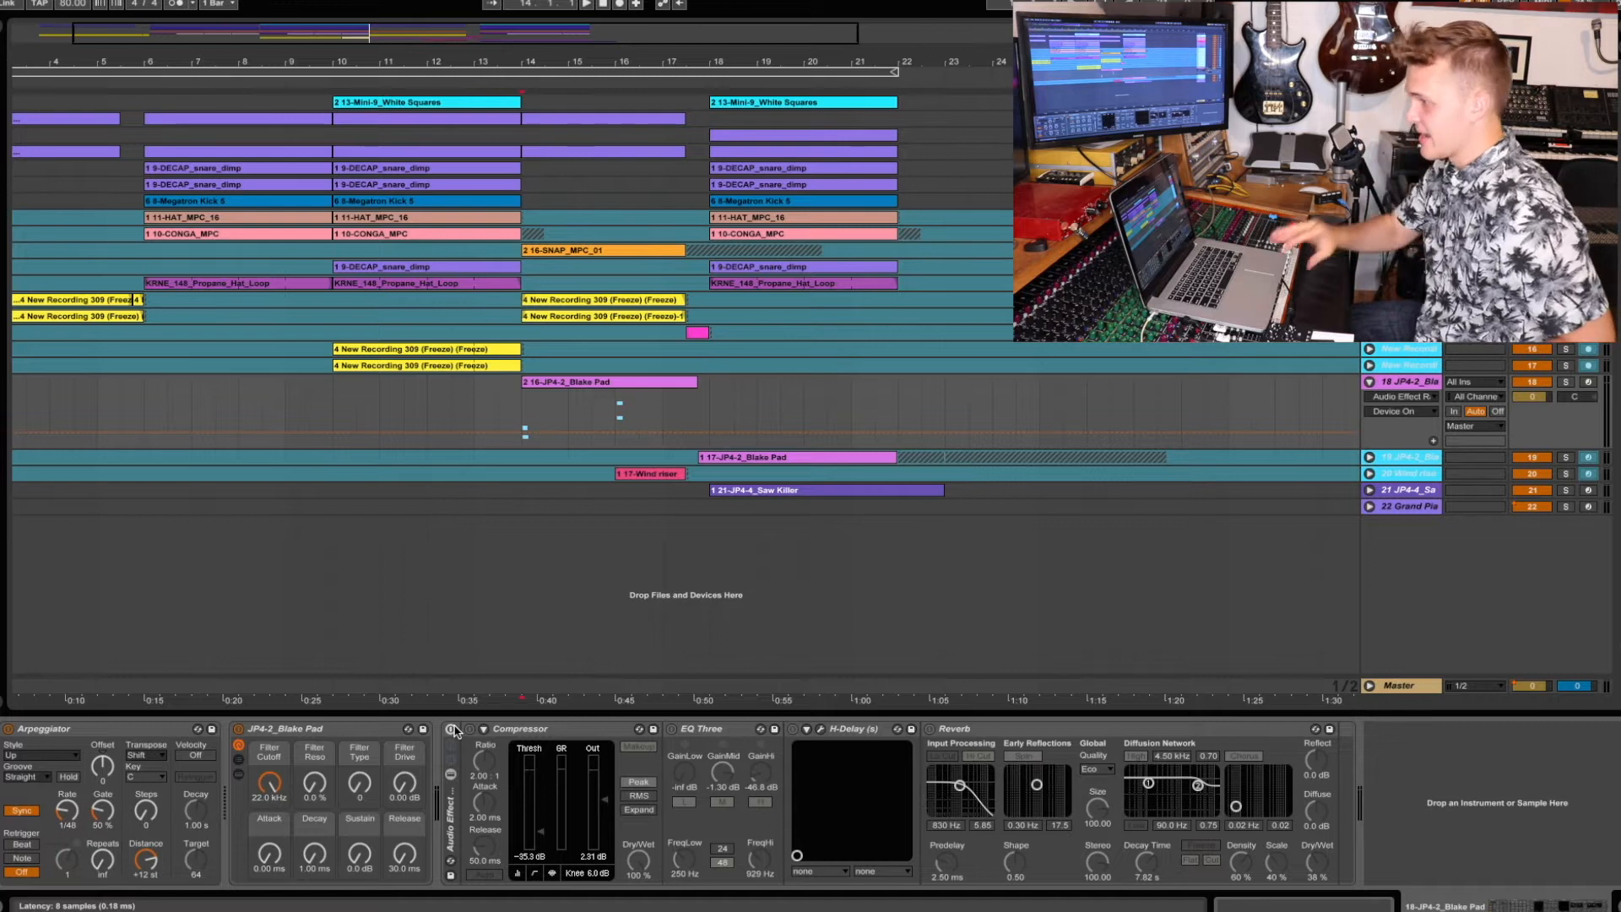
- Solo the JP4-2_Blake Pad track and listen to it with the Arpeggiator and audio effect rack off
left_click(526, 568)
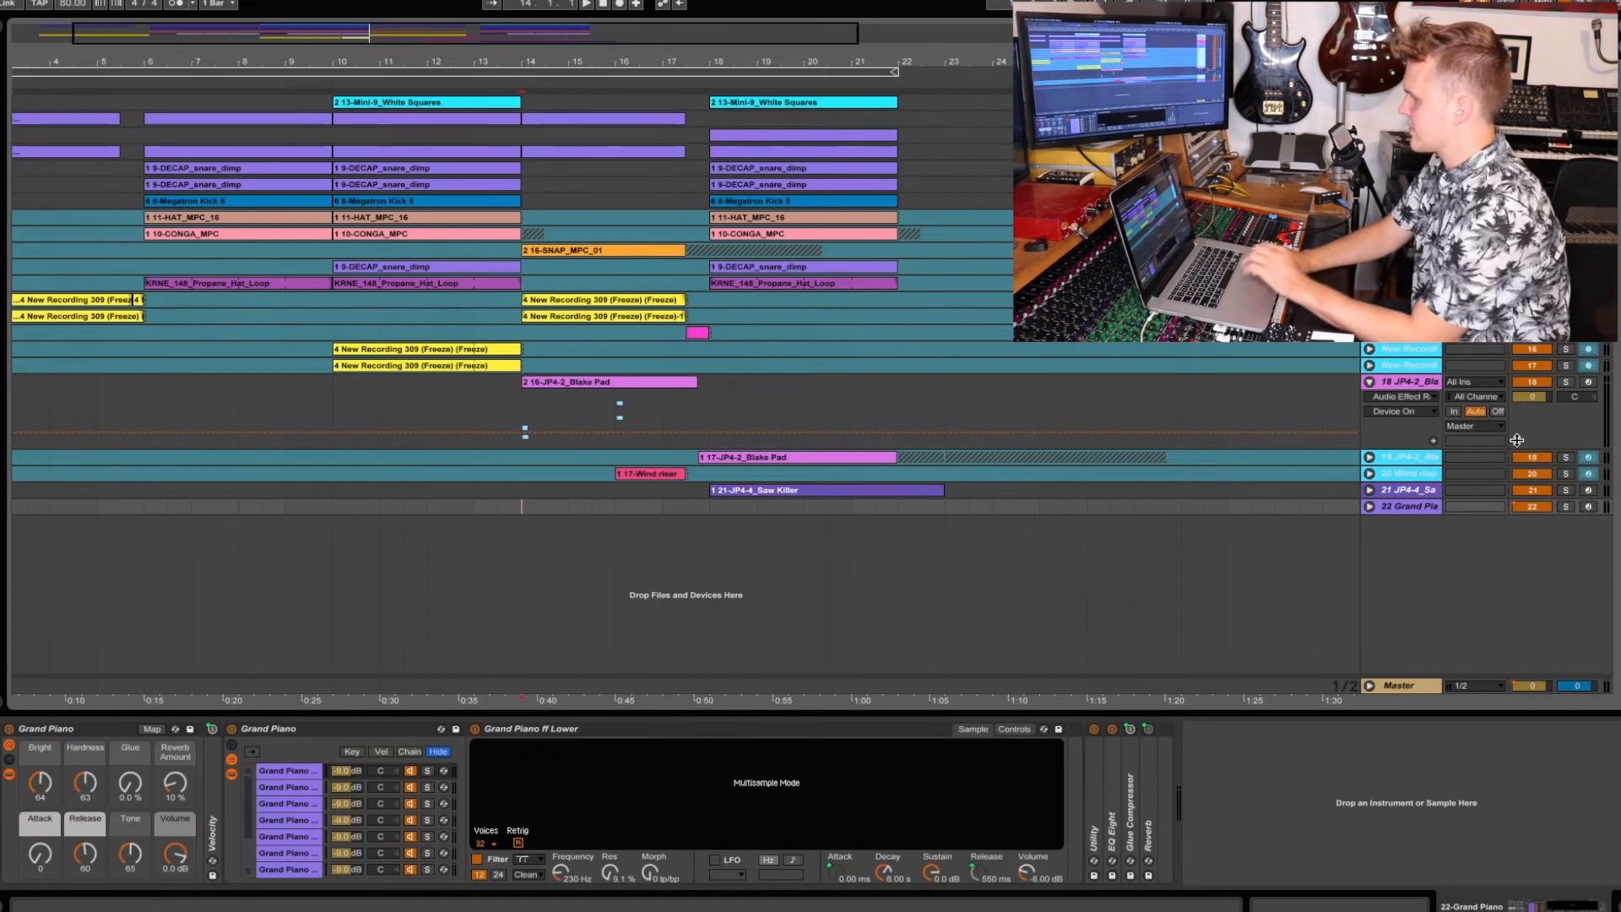
left_click(1568, 387)
key("space")
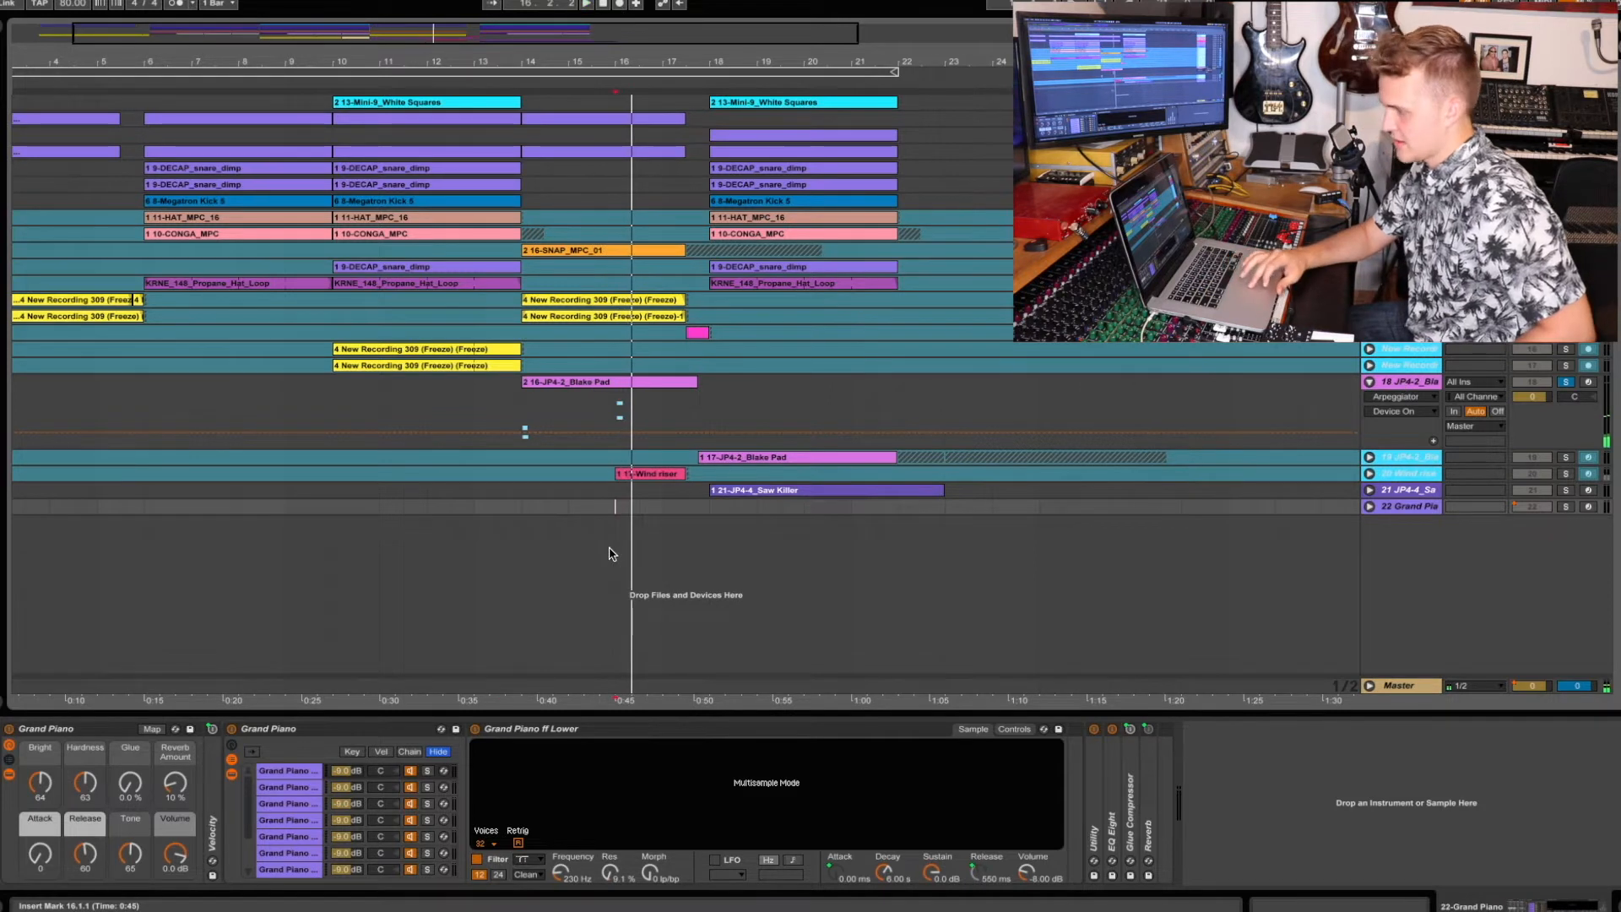
key("space")
left_click(504, 548)
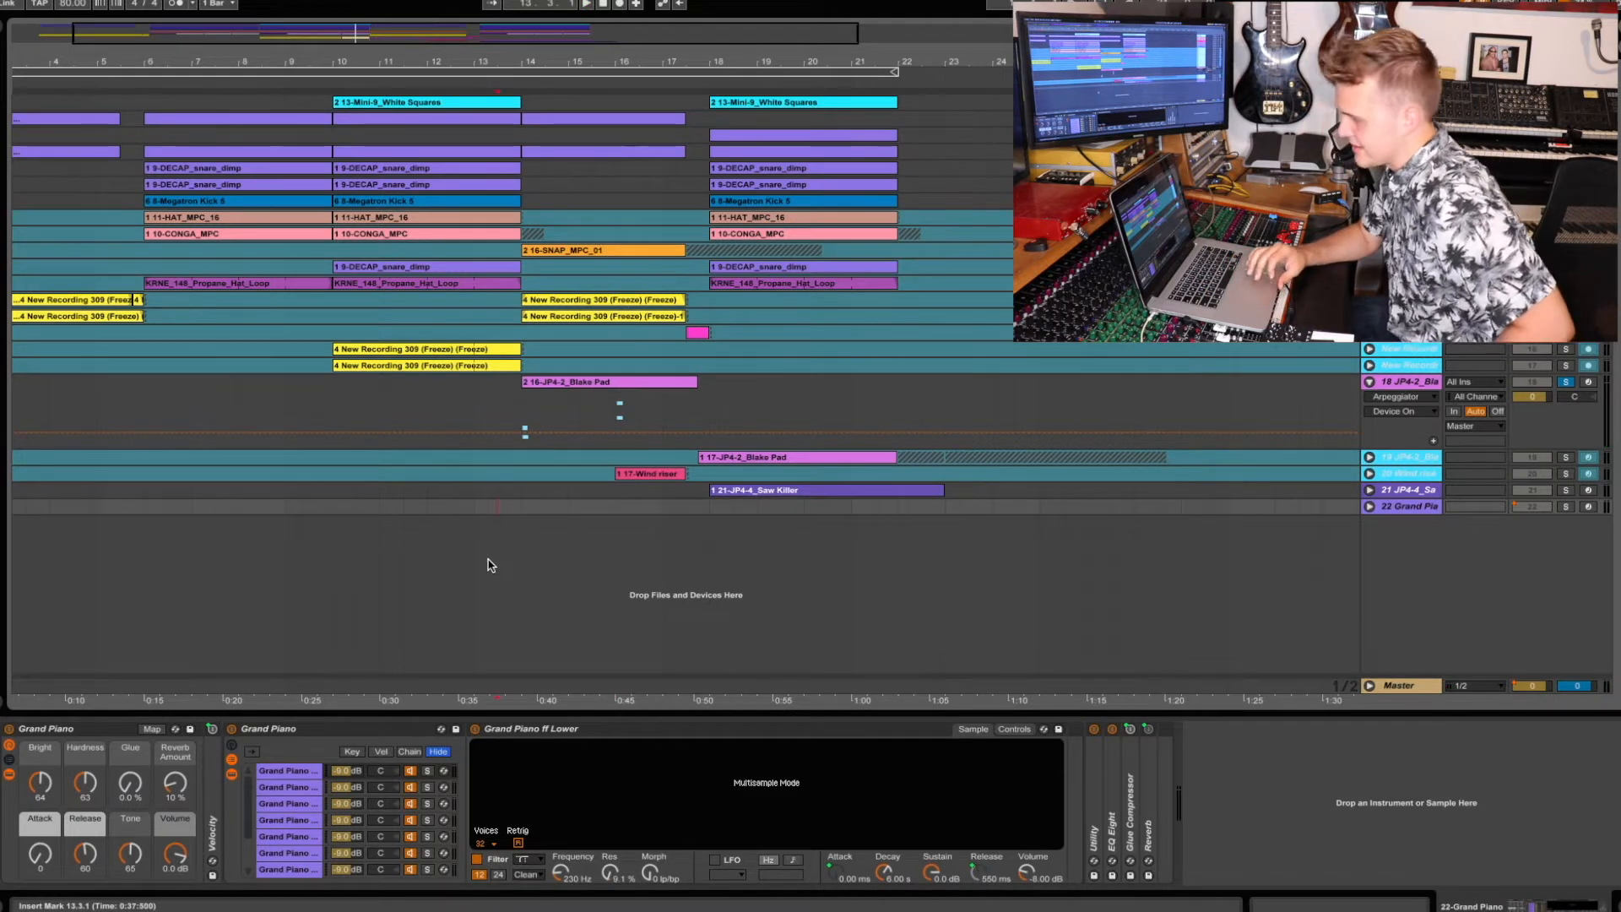
- Switch on the Blake Pad track's Arpeggiator and play the soloed track from bar 14 without the effect rack
left_click(1409, 381)
scroll(1168, 459, "left", 3)
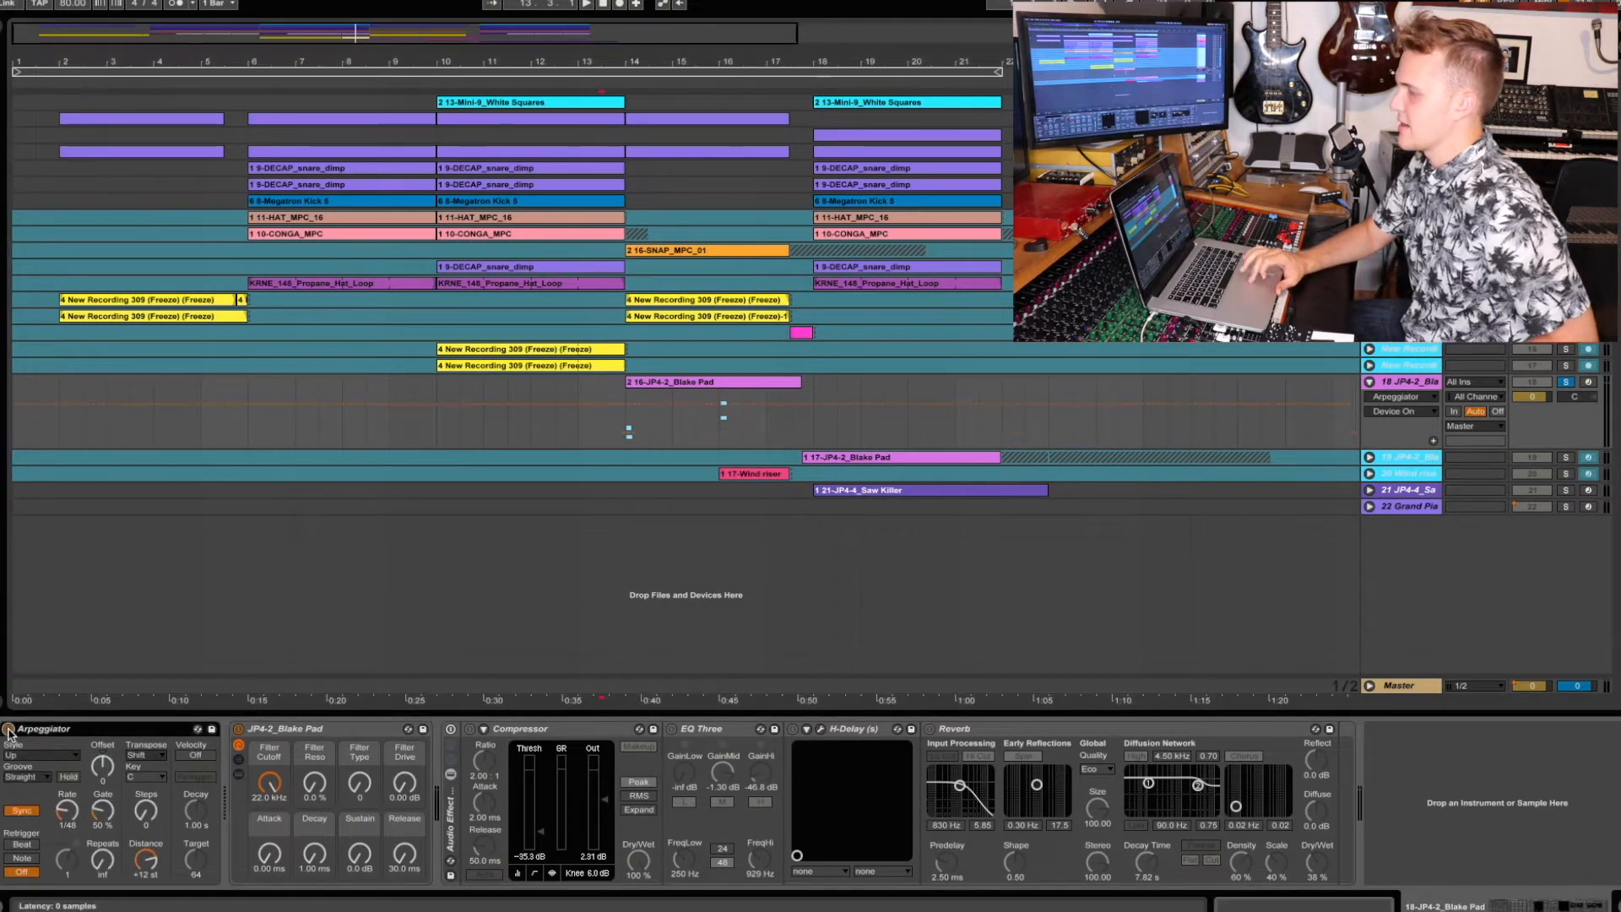
left_click(625, 544)
key("space")
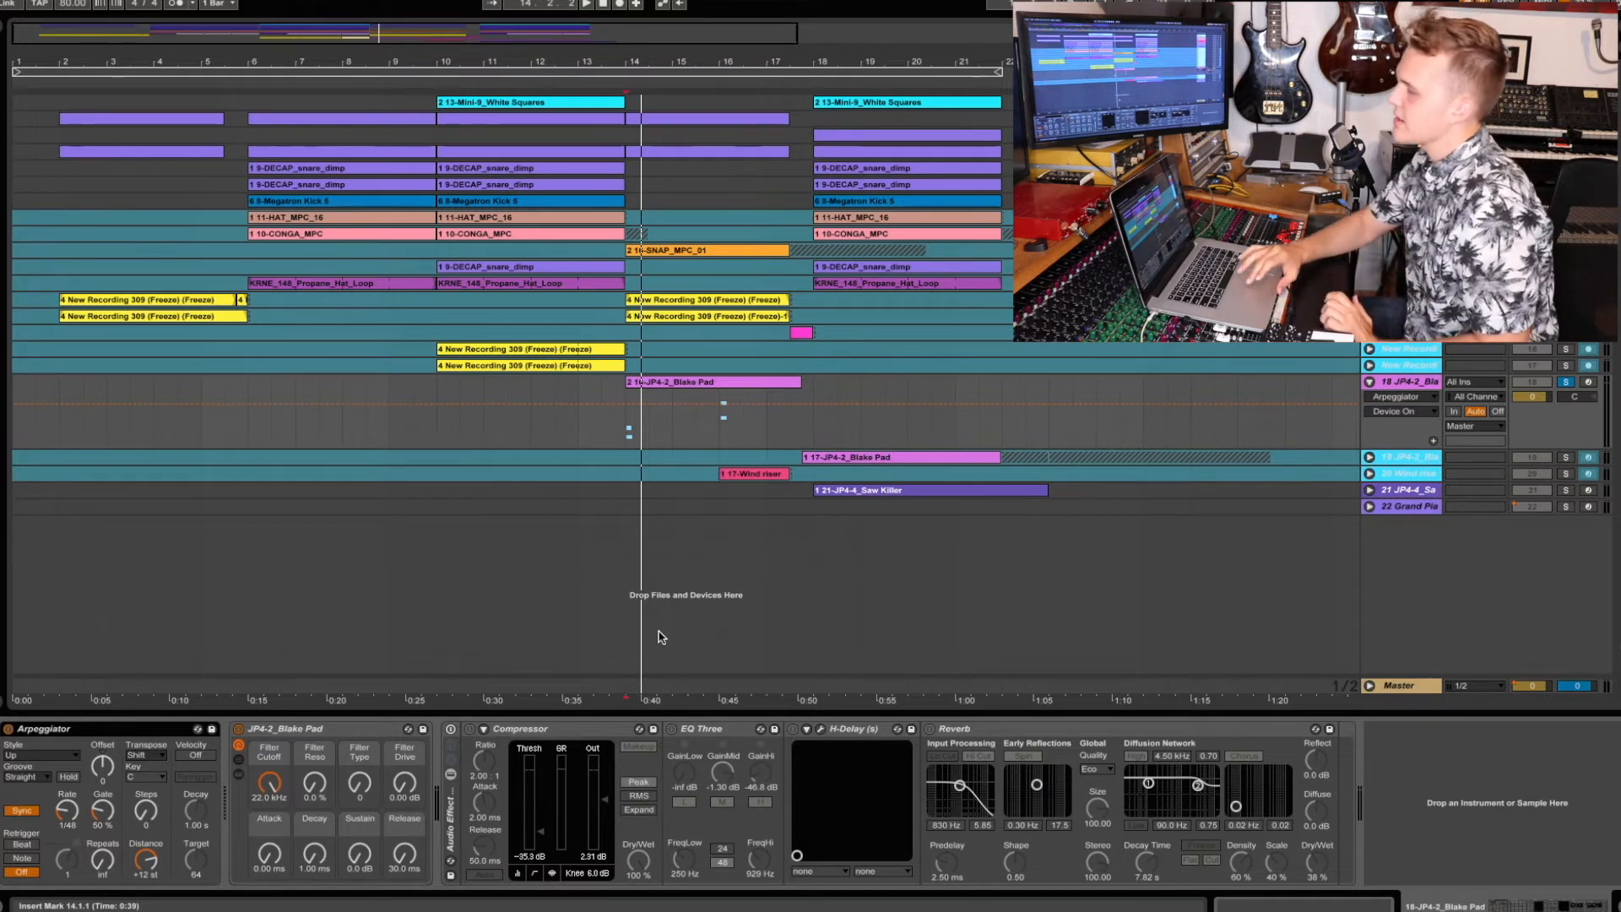
- Switch on the Blake Pad track's audio effect rack and play the soloed track from bar 14
left_click(451, 731)
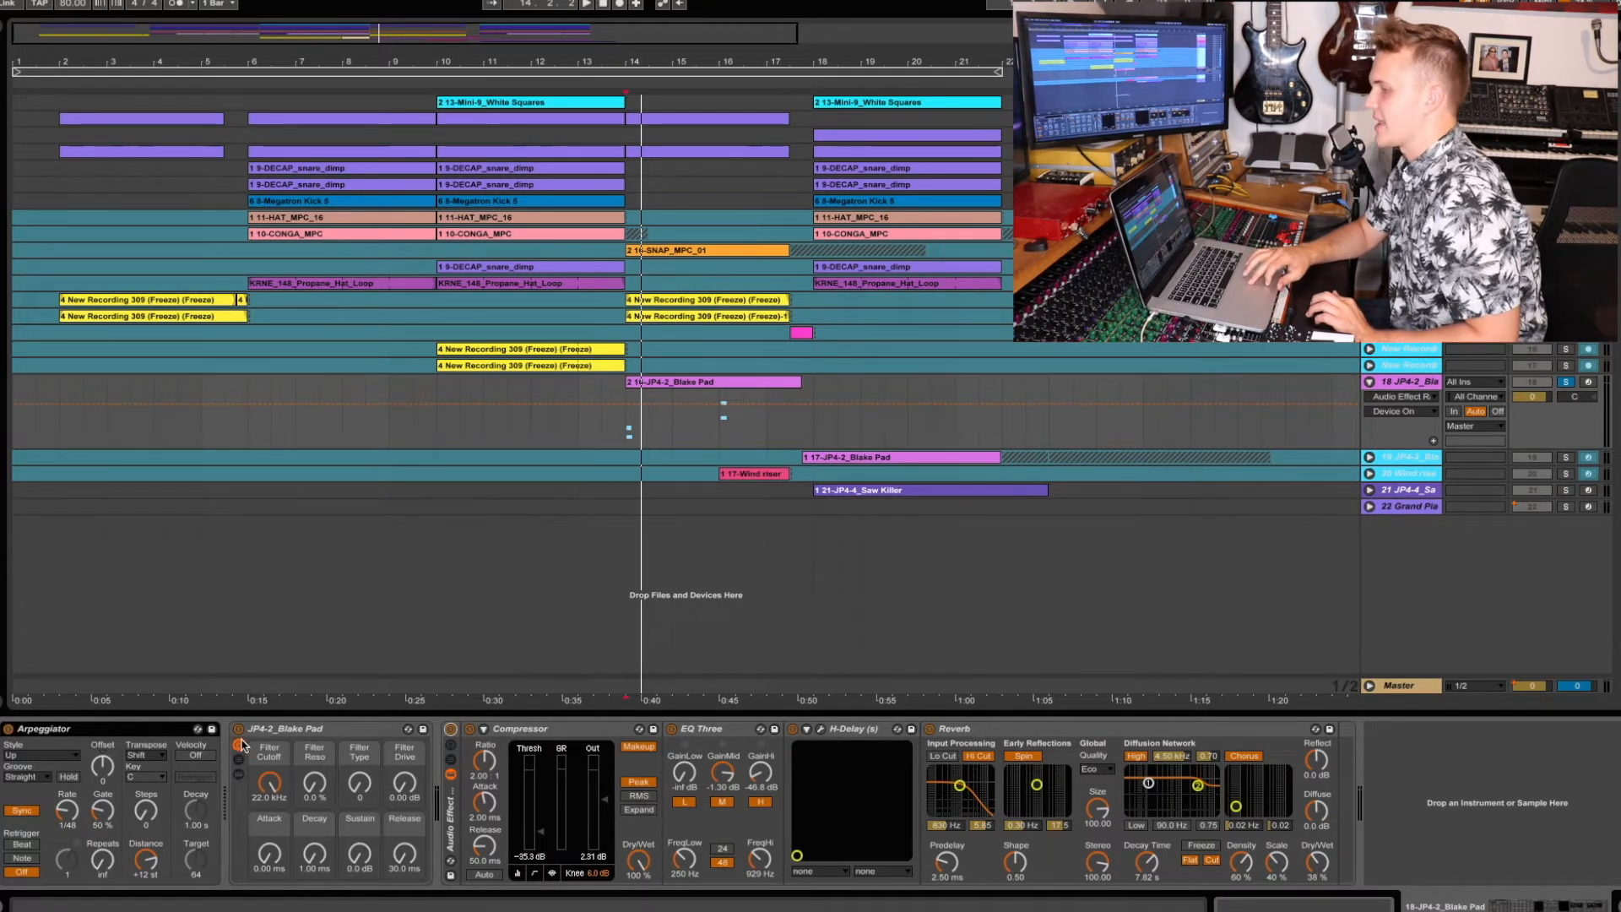
left_click(623, 590)
key("space")
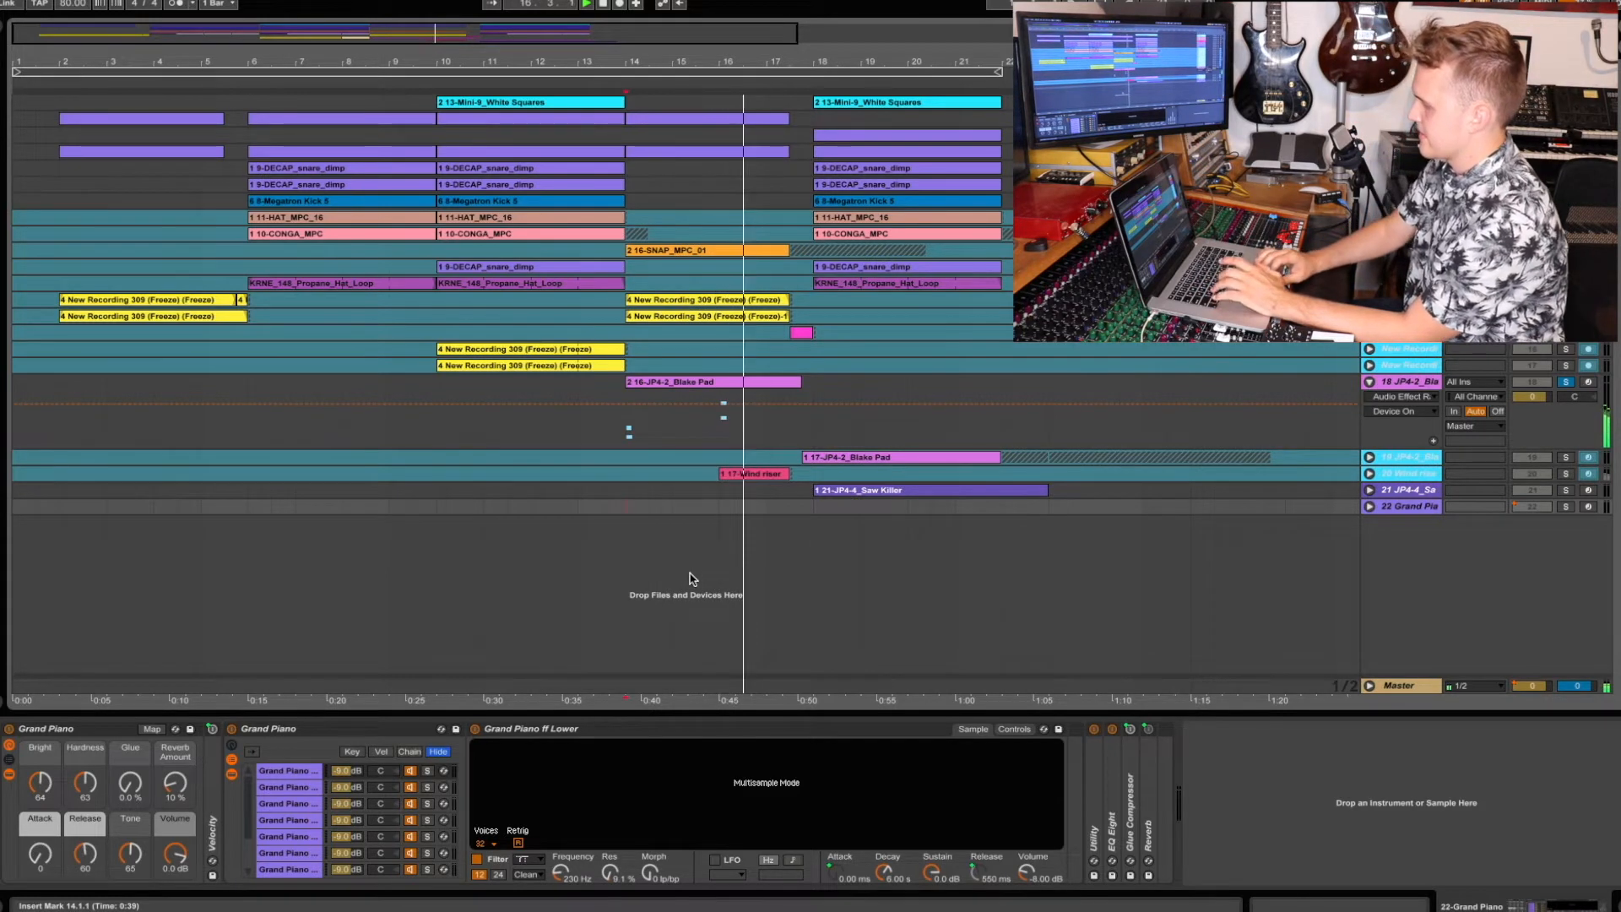
- Stop the soloed playback and play the full mix from bar 13 with the Blake Pad solo off
key("space")
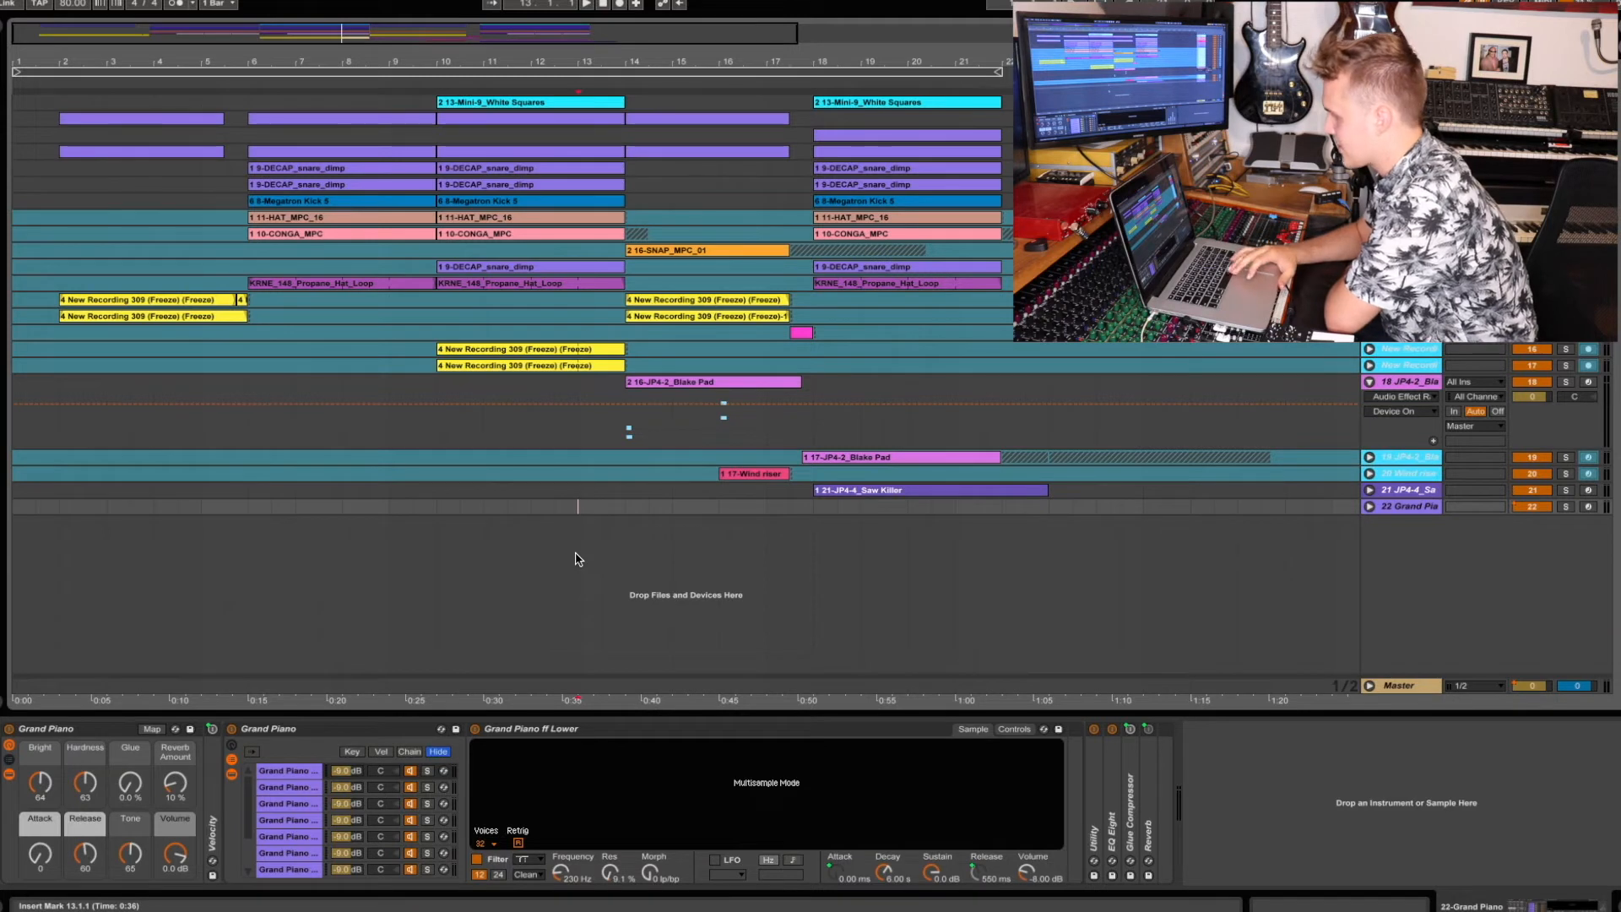
key("space")
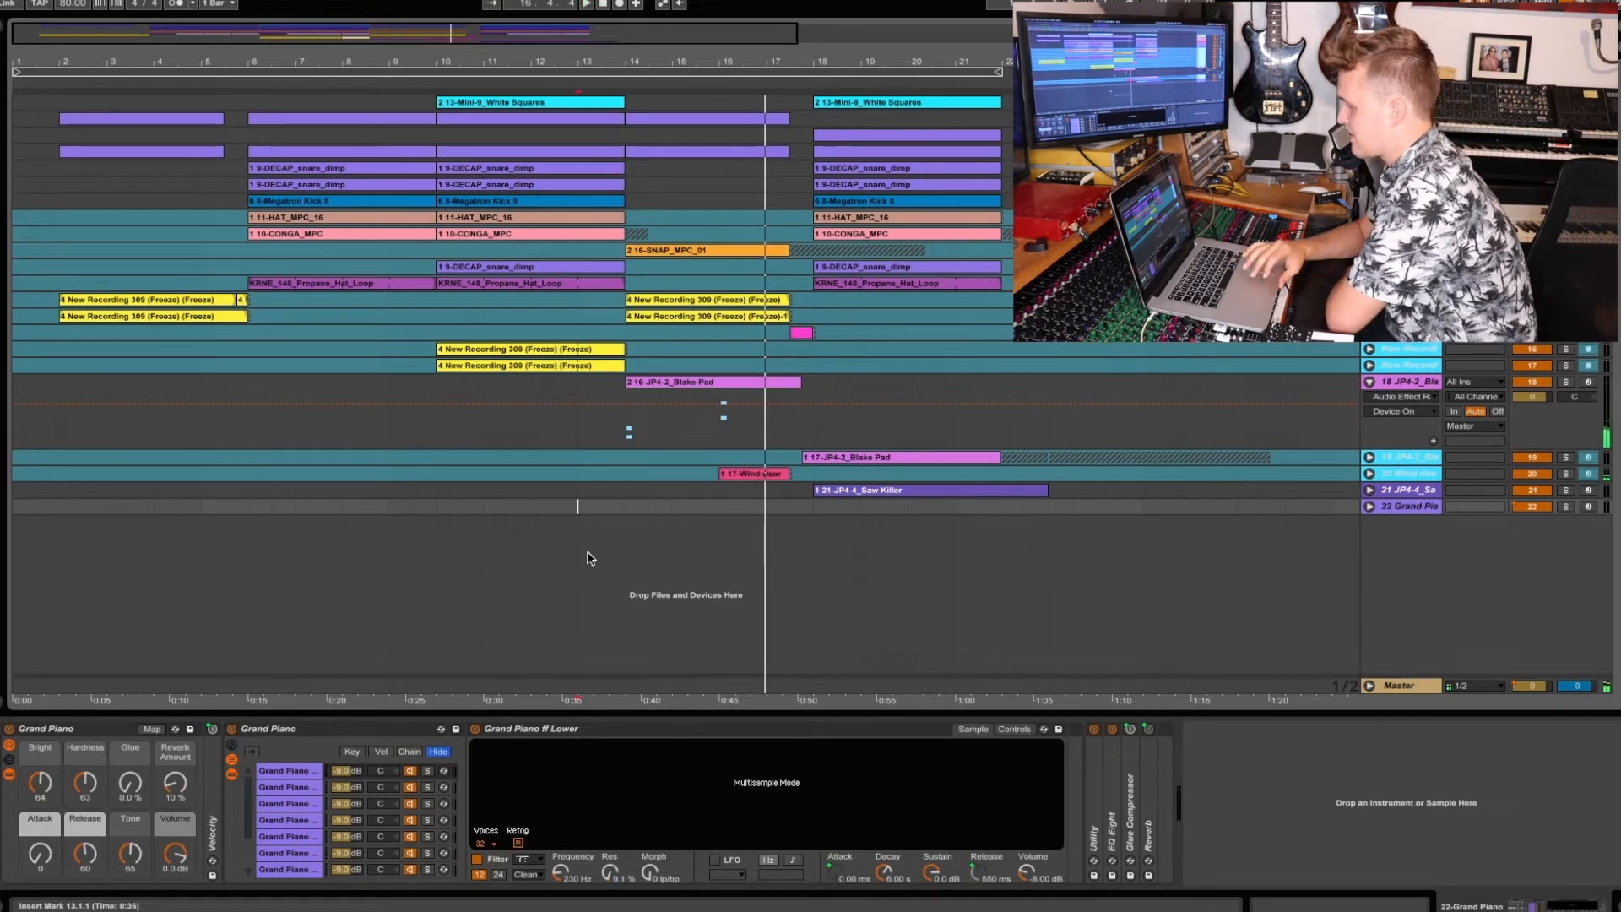
- Fold the Blake Pad track and listen to the full arrangement up to bar 19
left_click(626, 556)
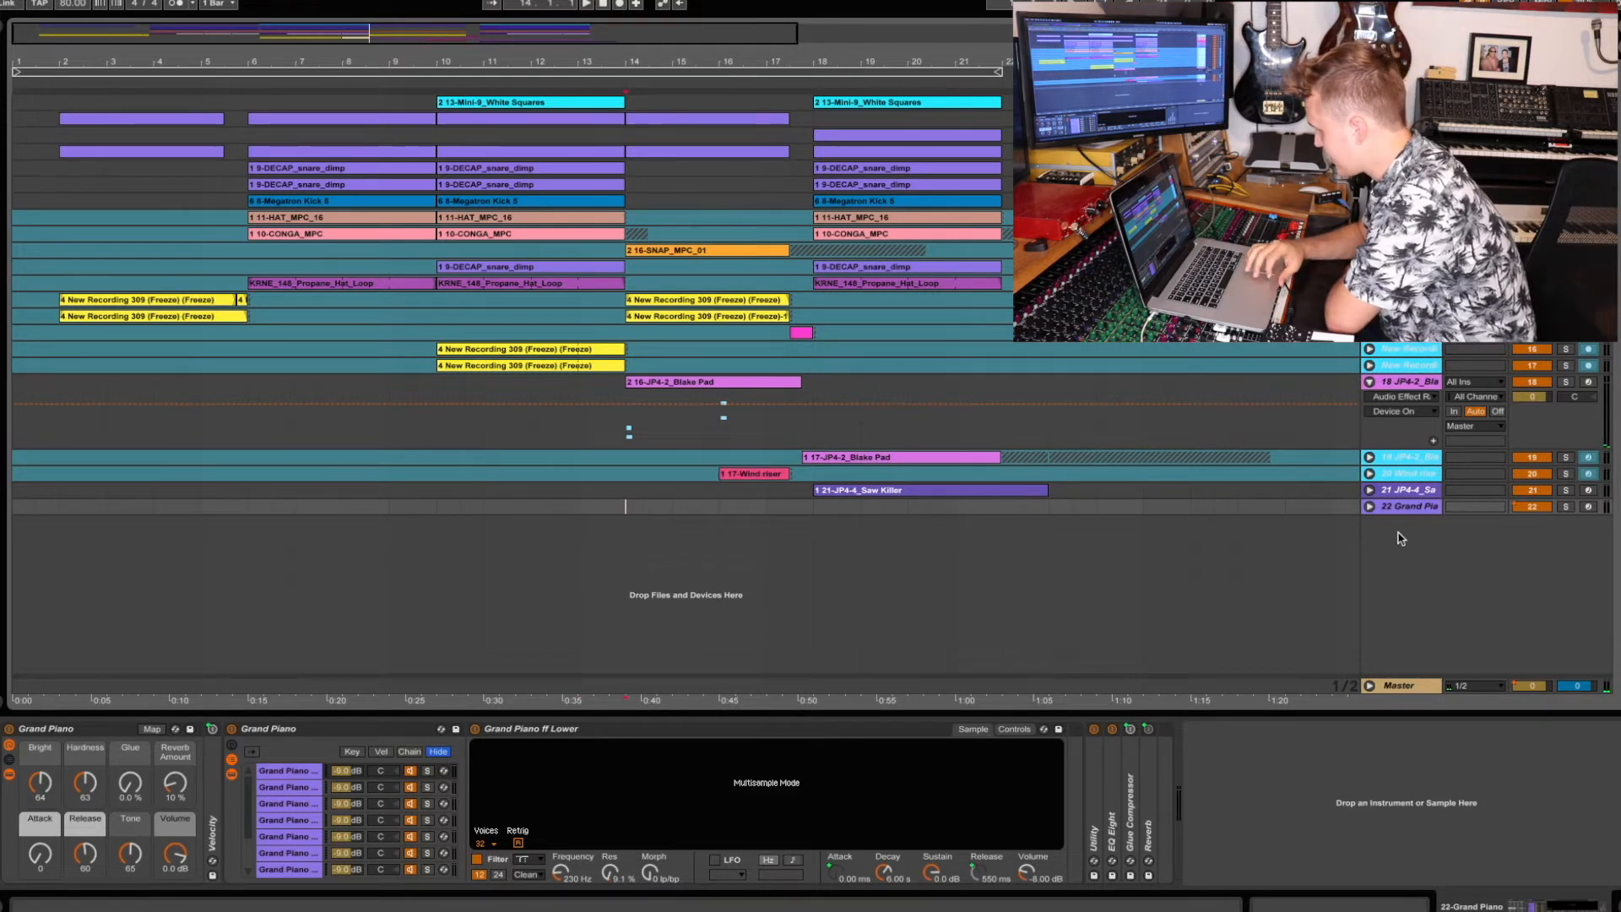
left_click(1369, 383)
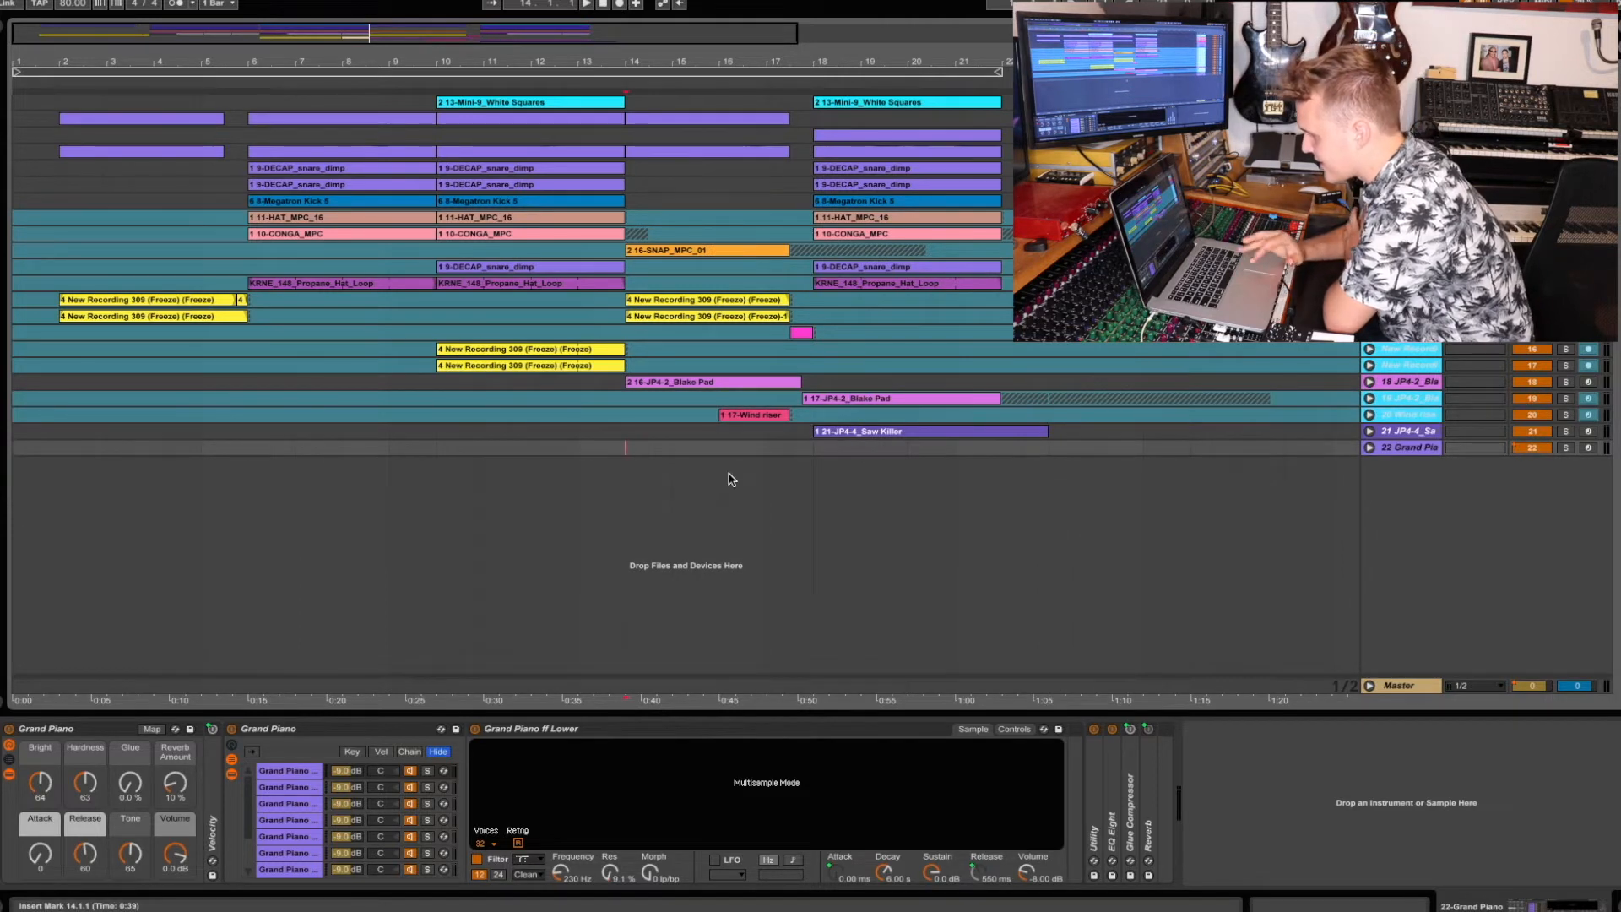
key("space")
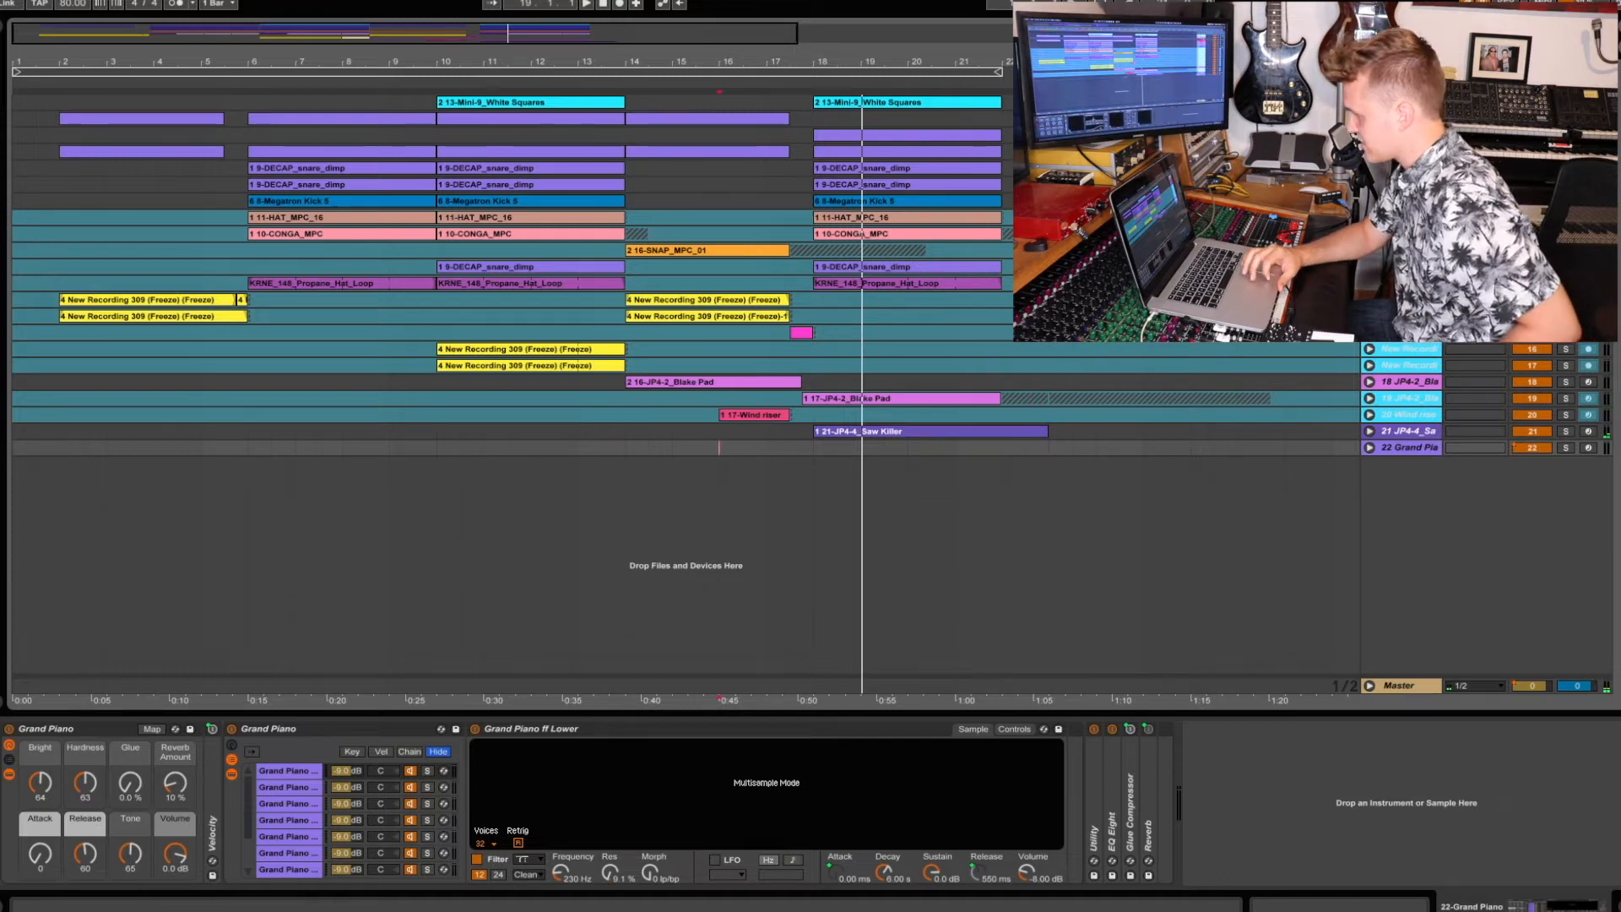
- Switch on the JP4-9_Wait for it track's audio effect rack and inspect its FF Pro-Q 2 curve
left_click(1410, 135)
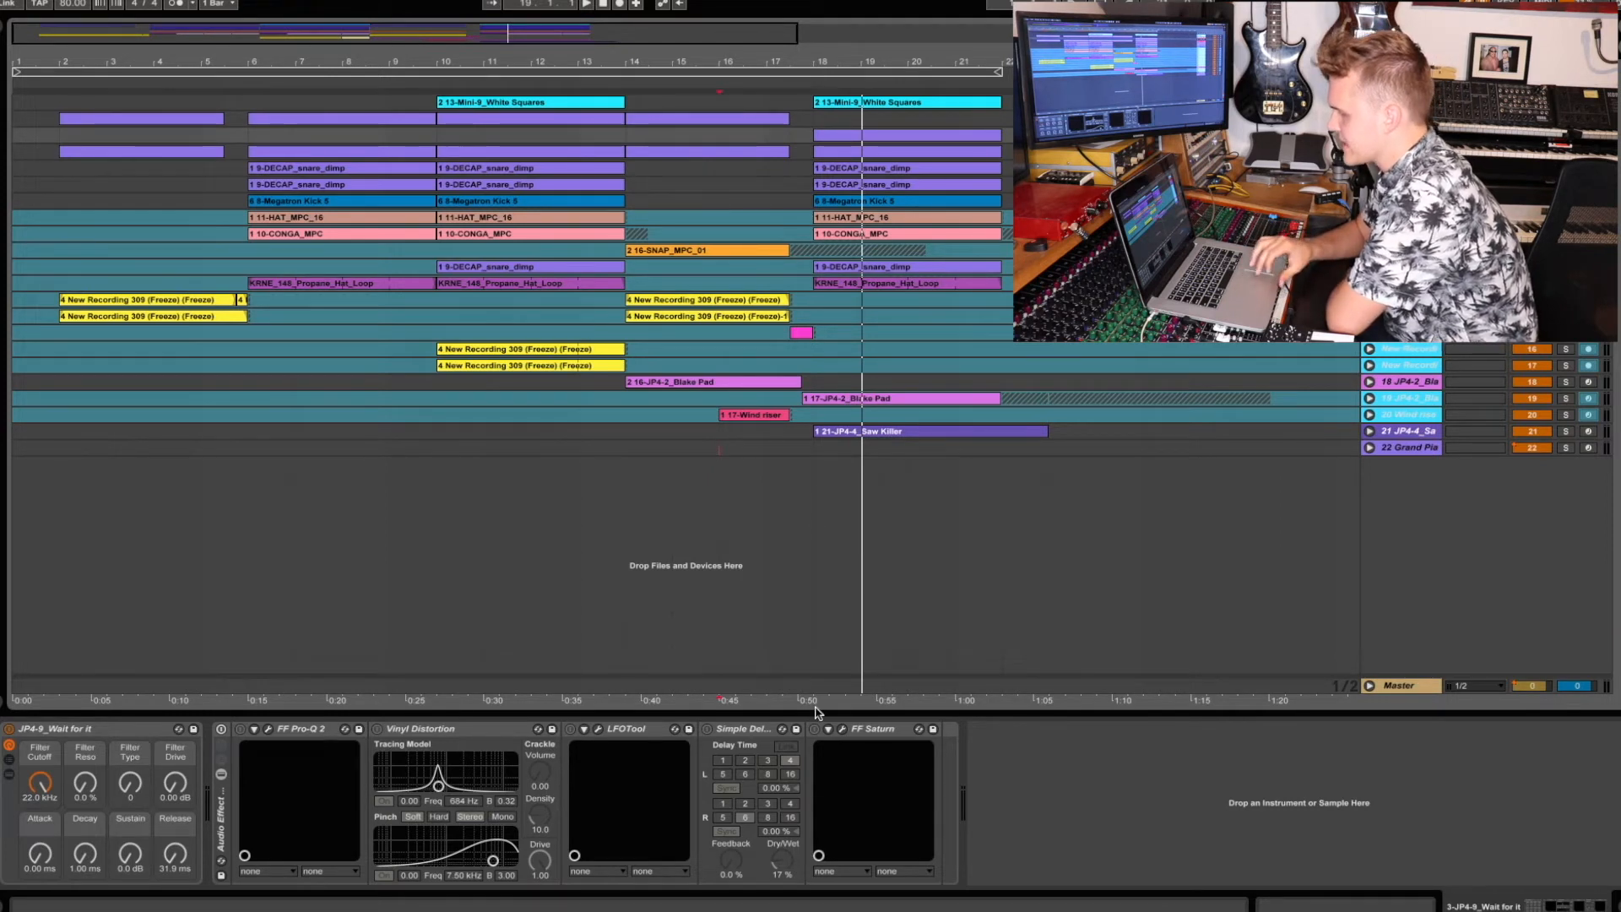
left_click(222, 729)
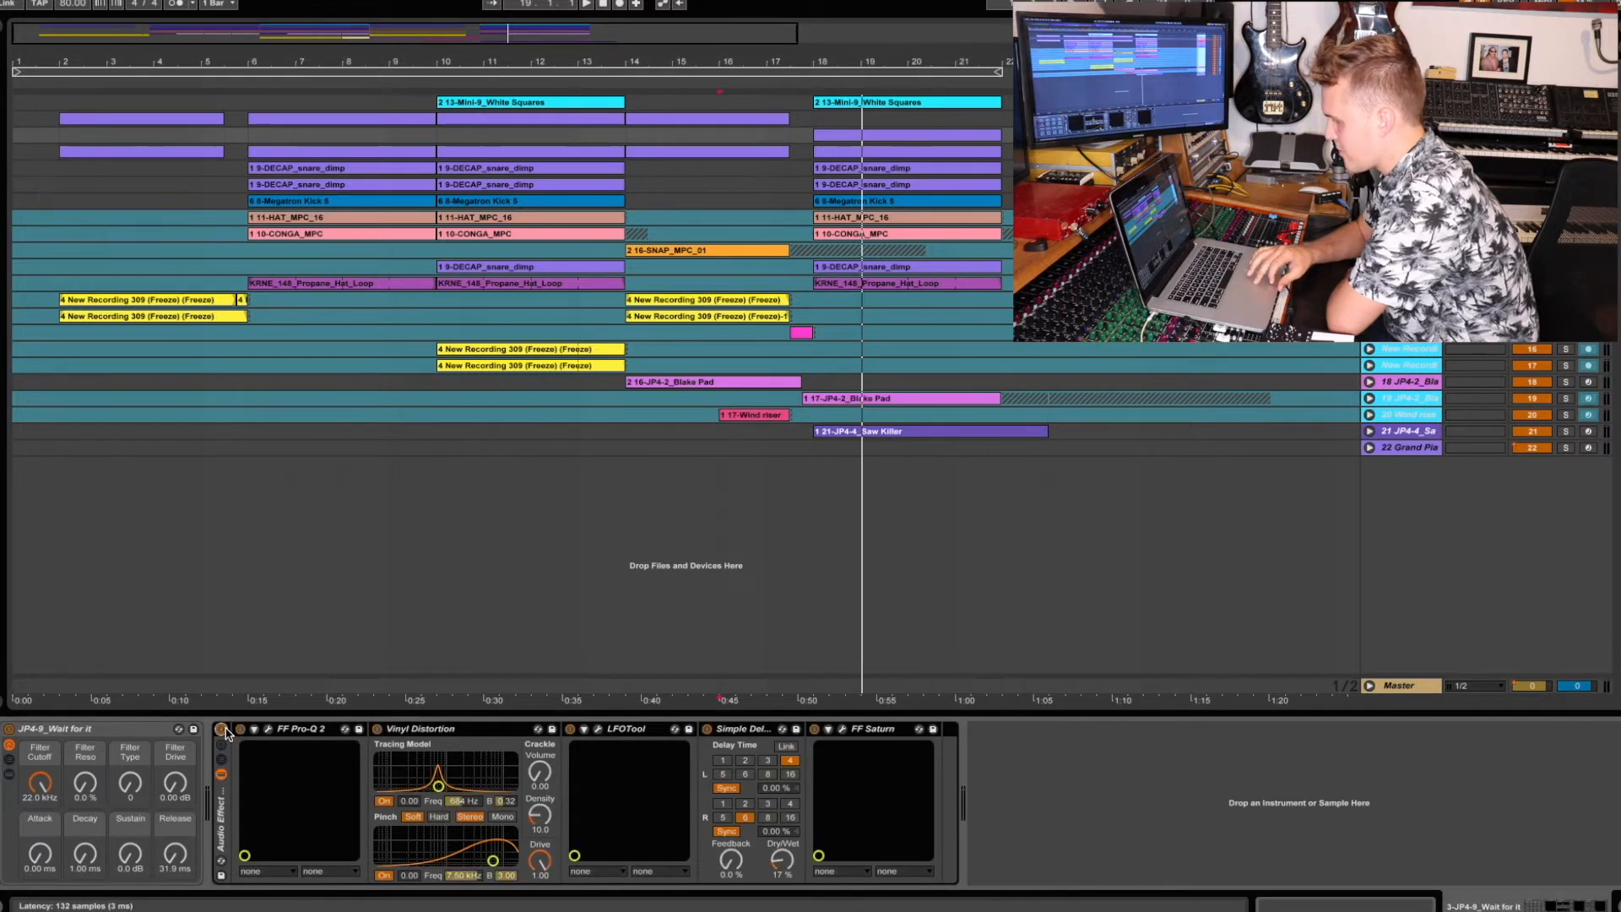
left_click(270, 731)
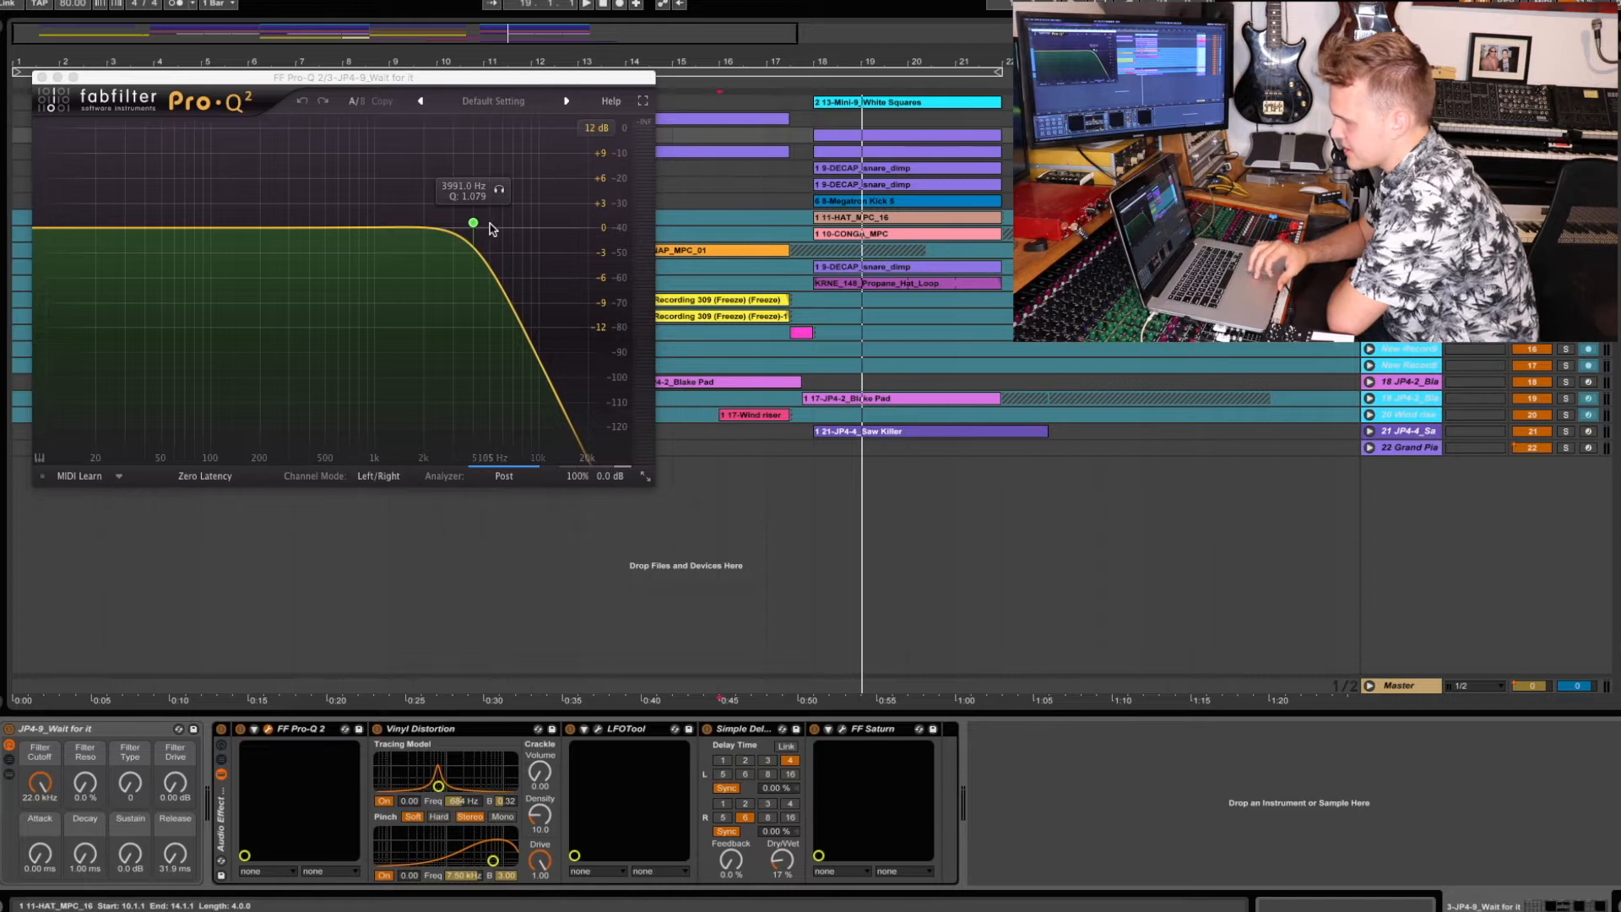
left_click(41, 77)
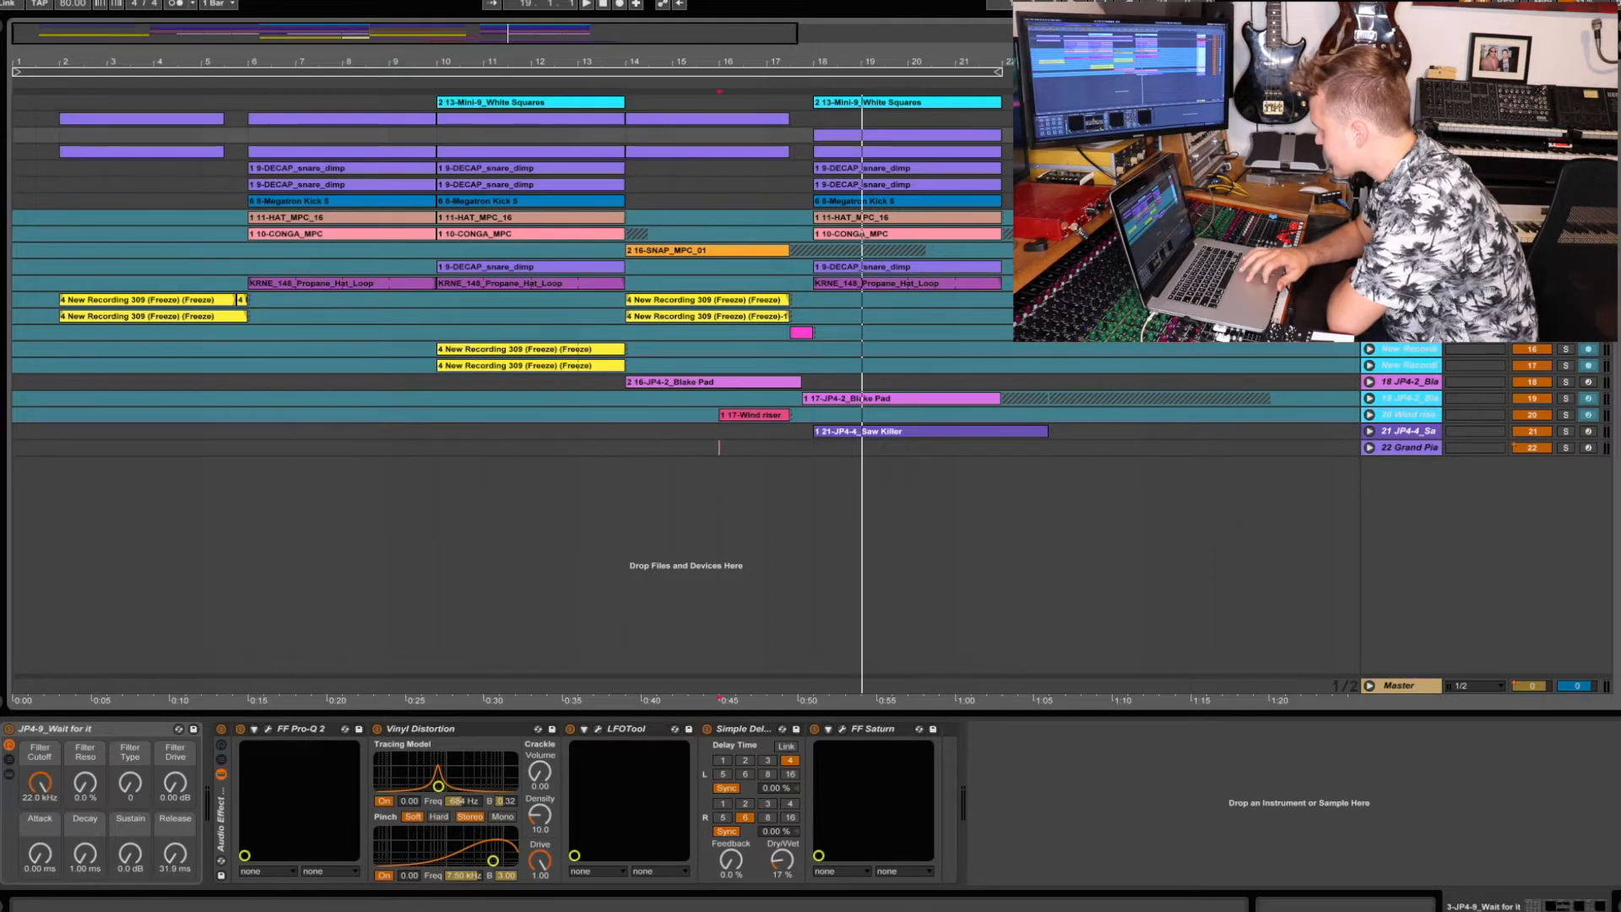
- Listen to the soloed JP4-9_Wait for it track from bar 18 with its effects on
left_click(813, 447)
key("space")
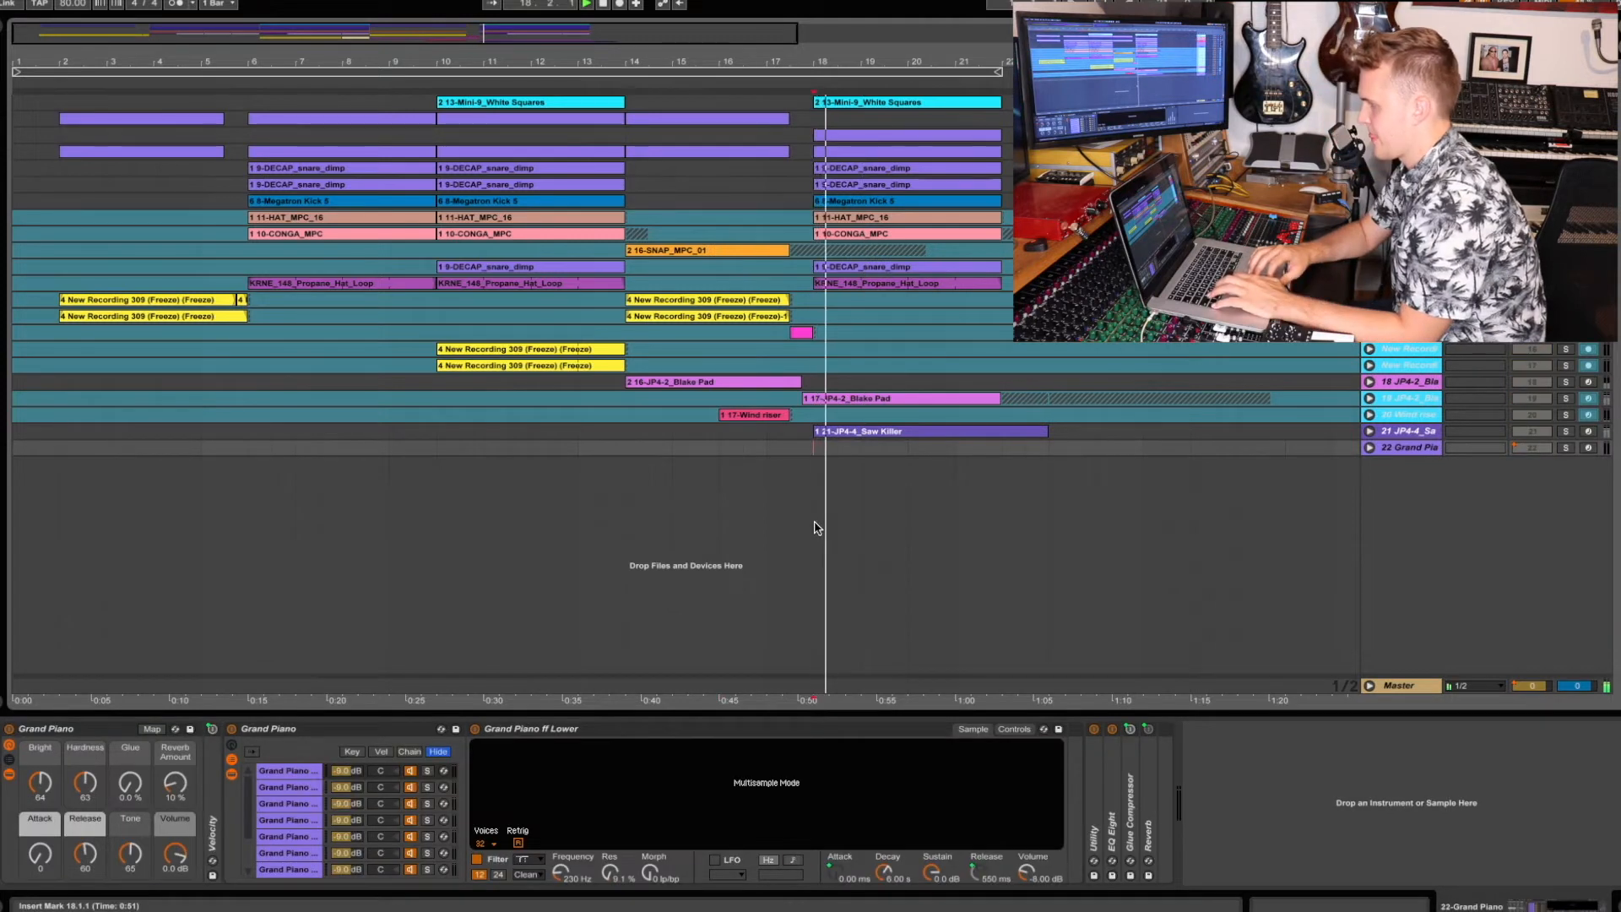
key("space")
- Play the full arrangement from bar 14 with the solo off
left_click(625, 447)
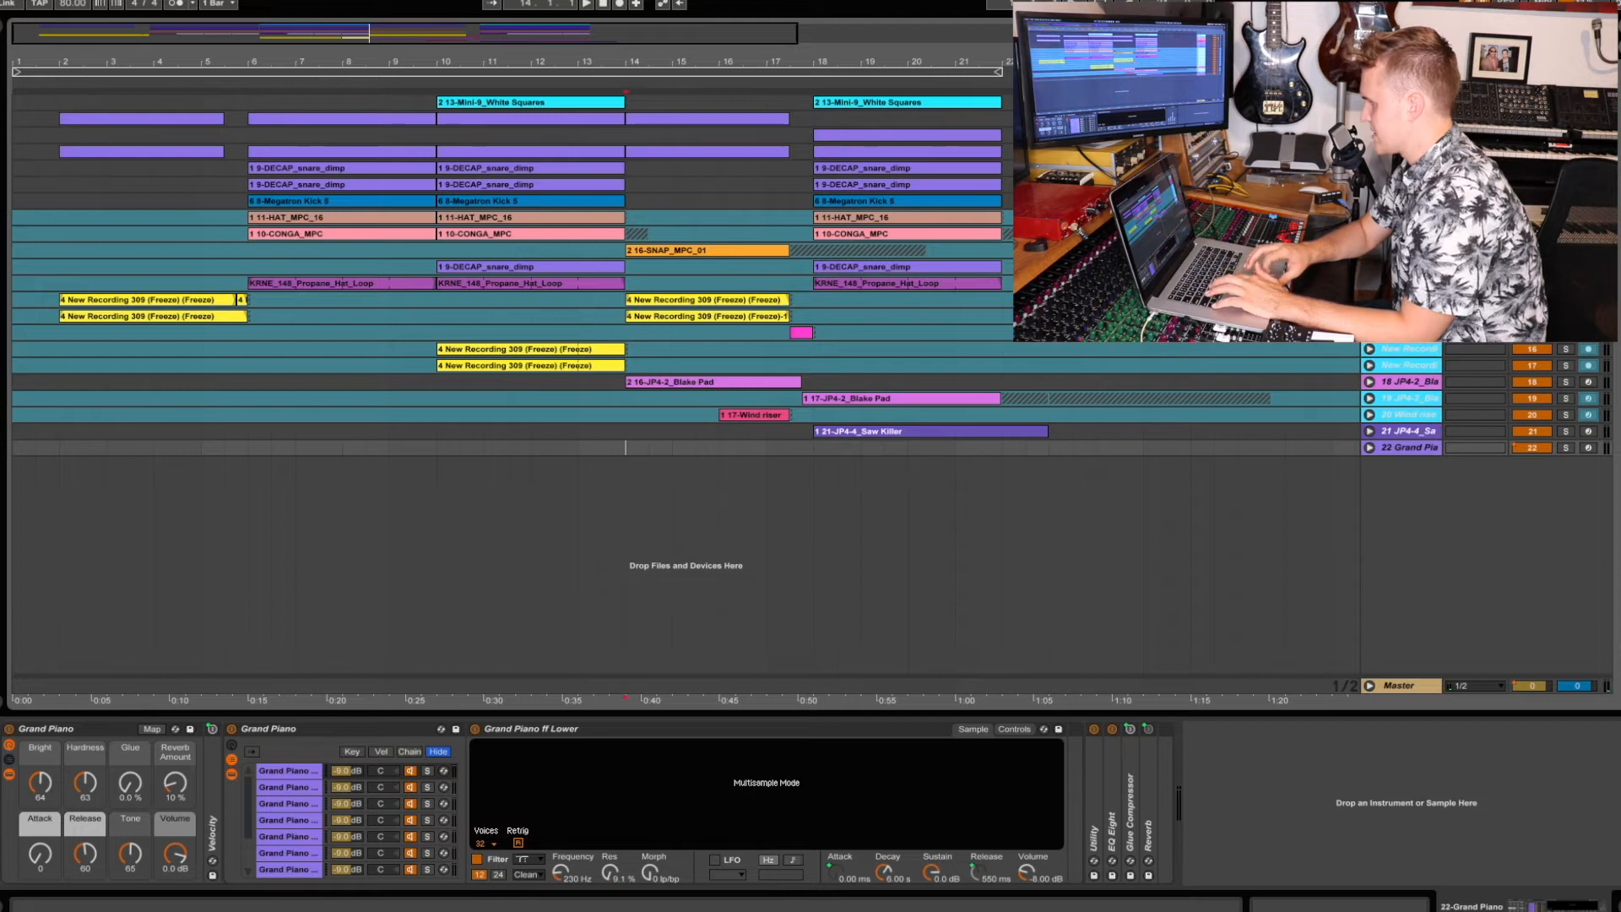
key("space")
key("space")
- Play the mix from bar 18, show the JP4-4_Saw Killer track's devices and switch off its audio effect rack
left_click(813, 534)
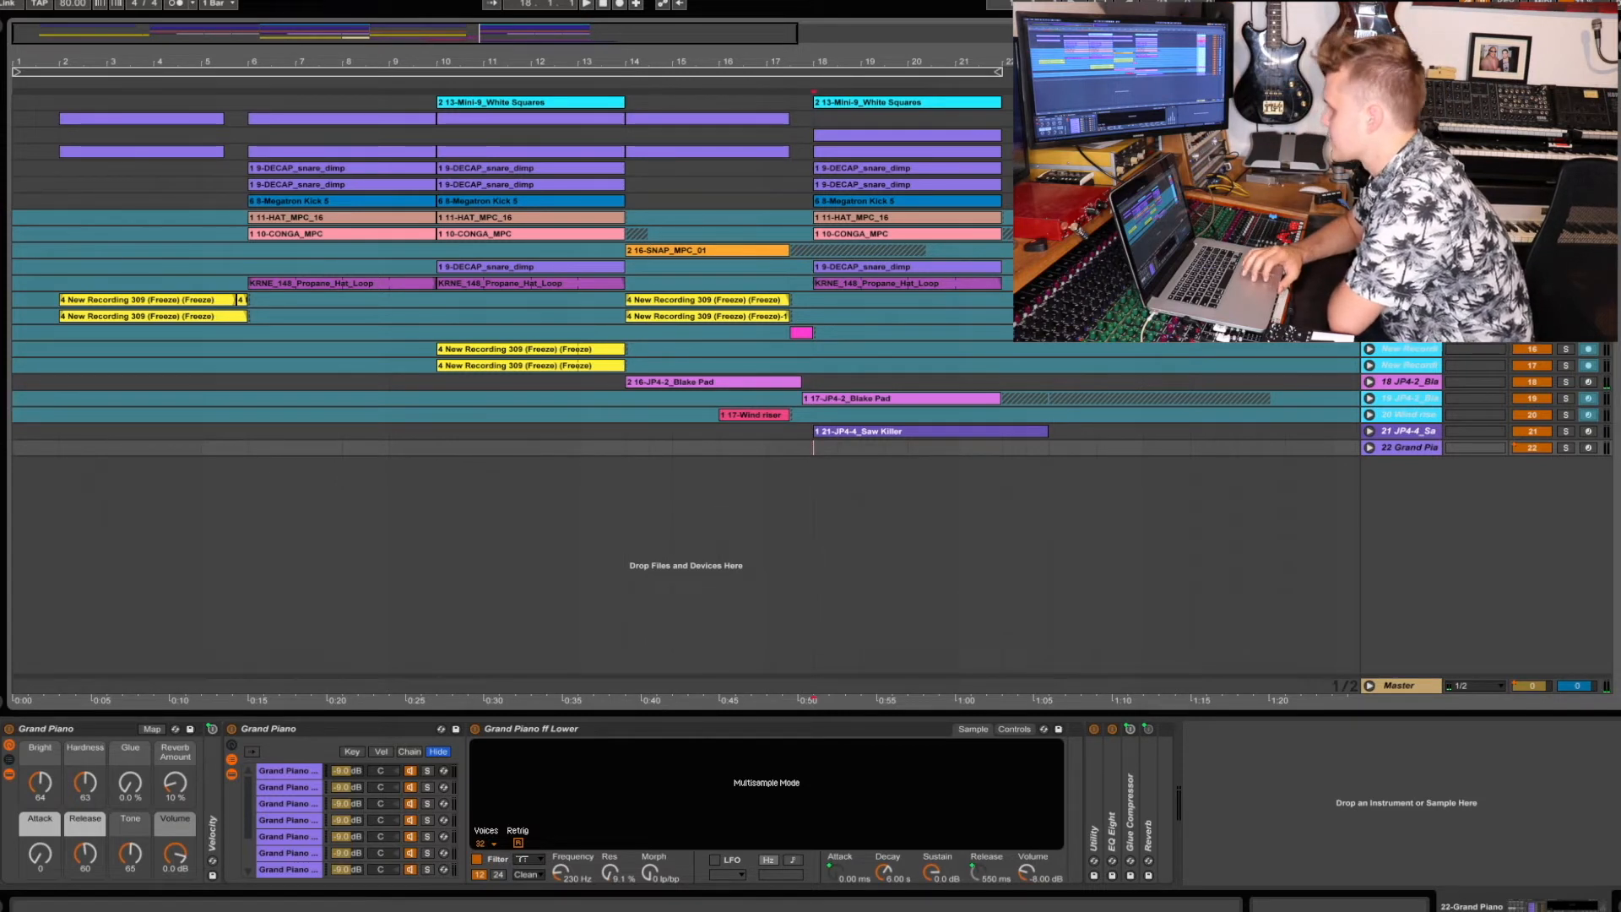
left_click(1414, 404)
key("space")
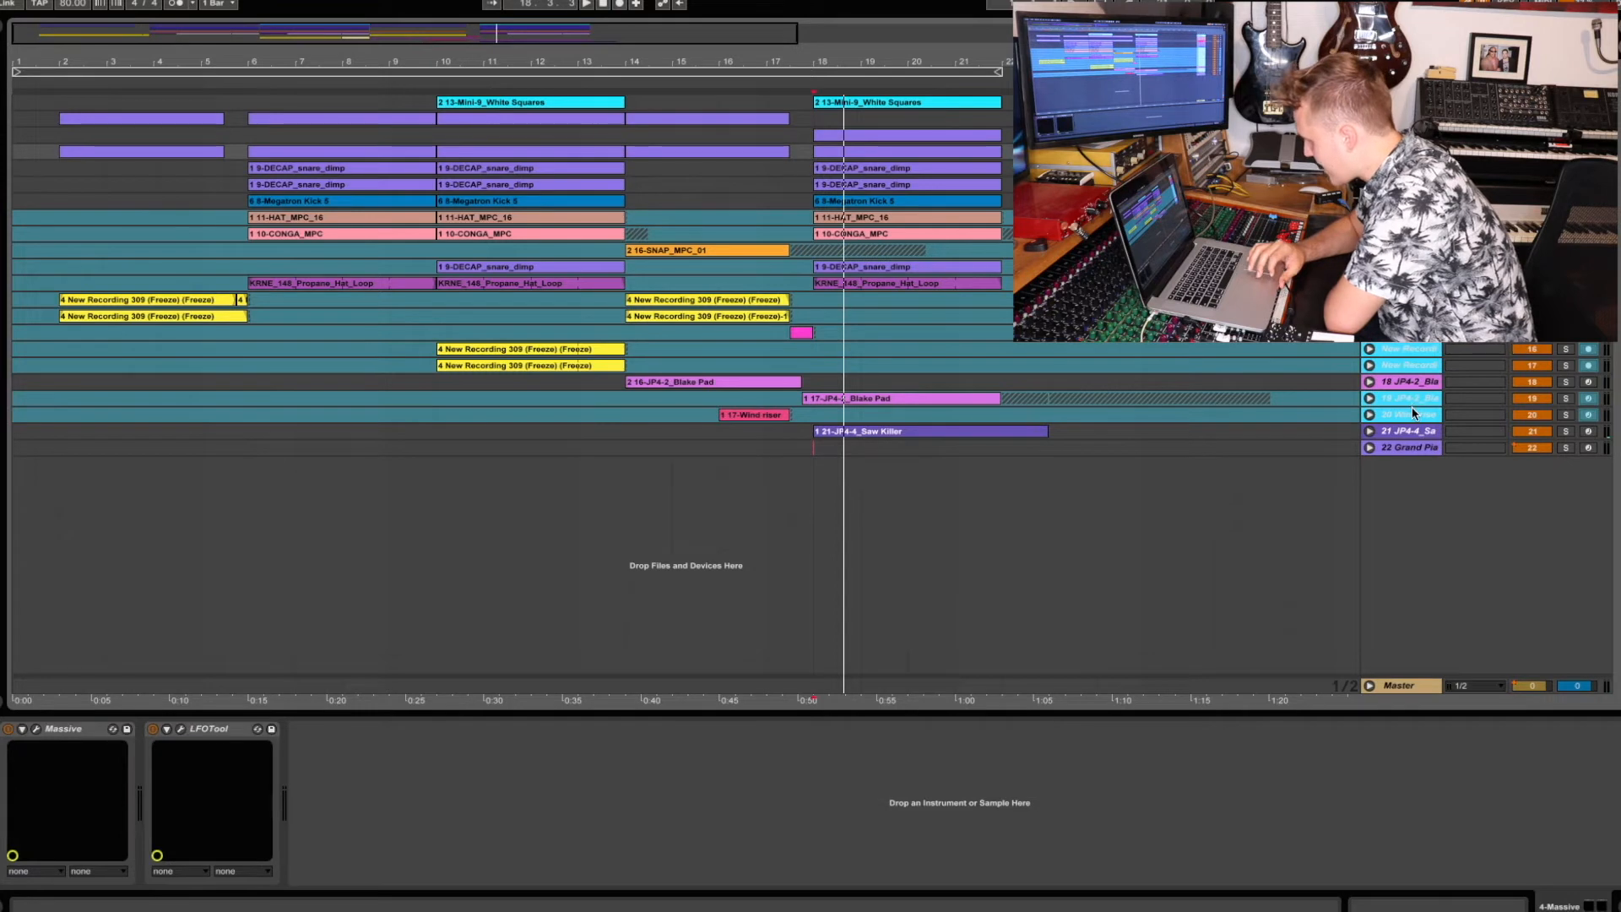
key("Up")
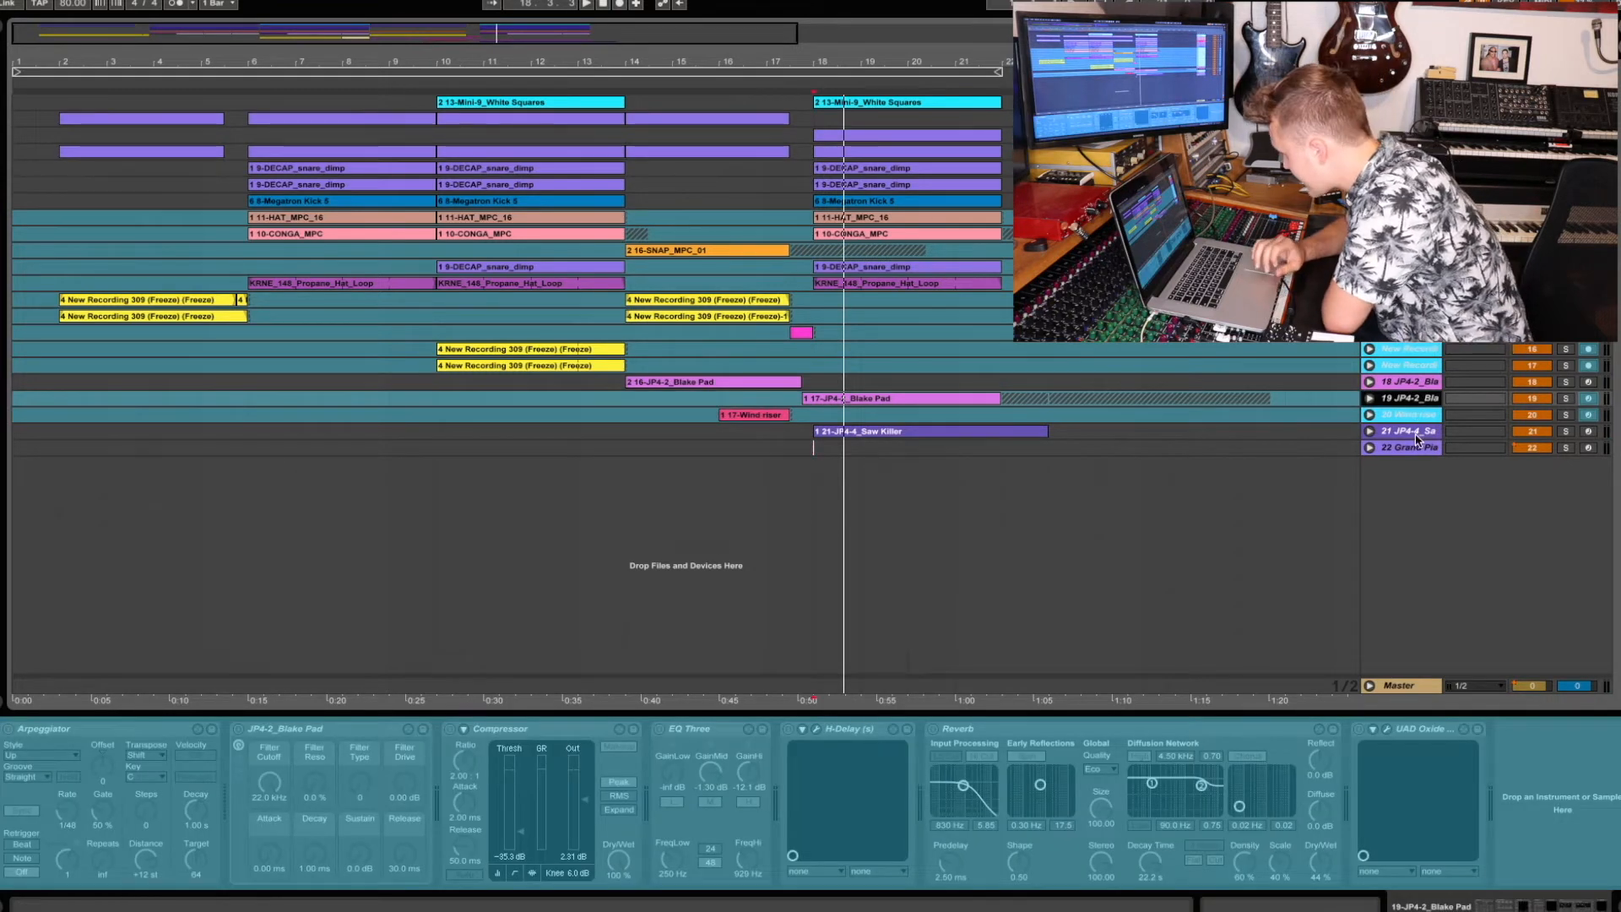
left_click(1408, 432)
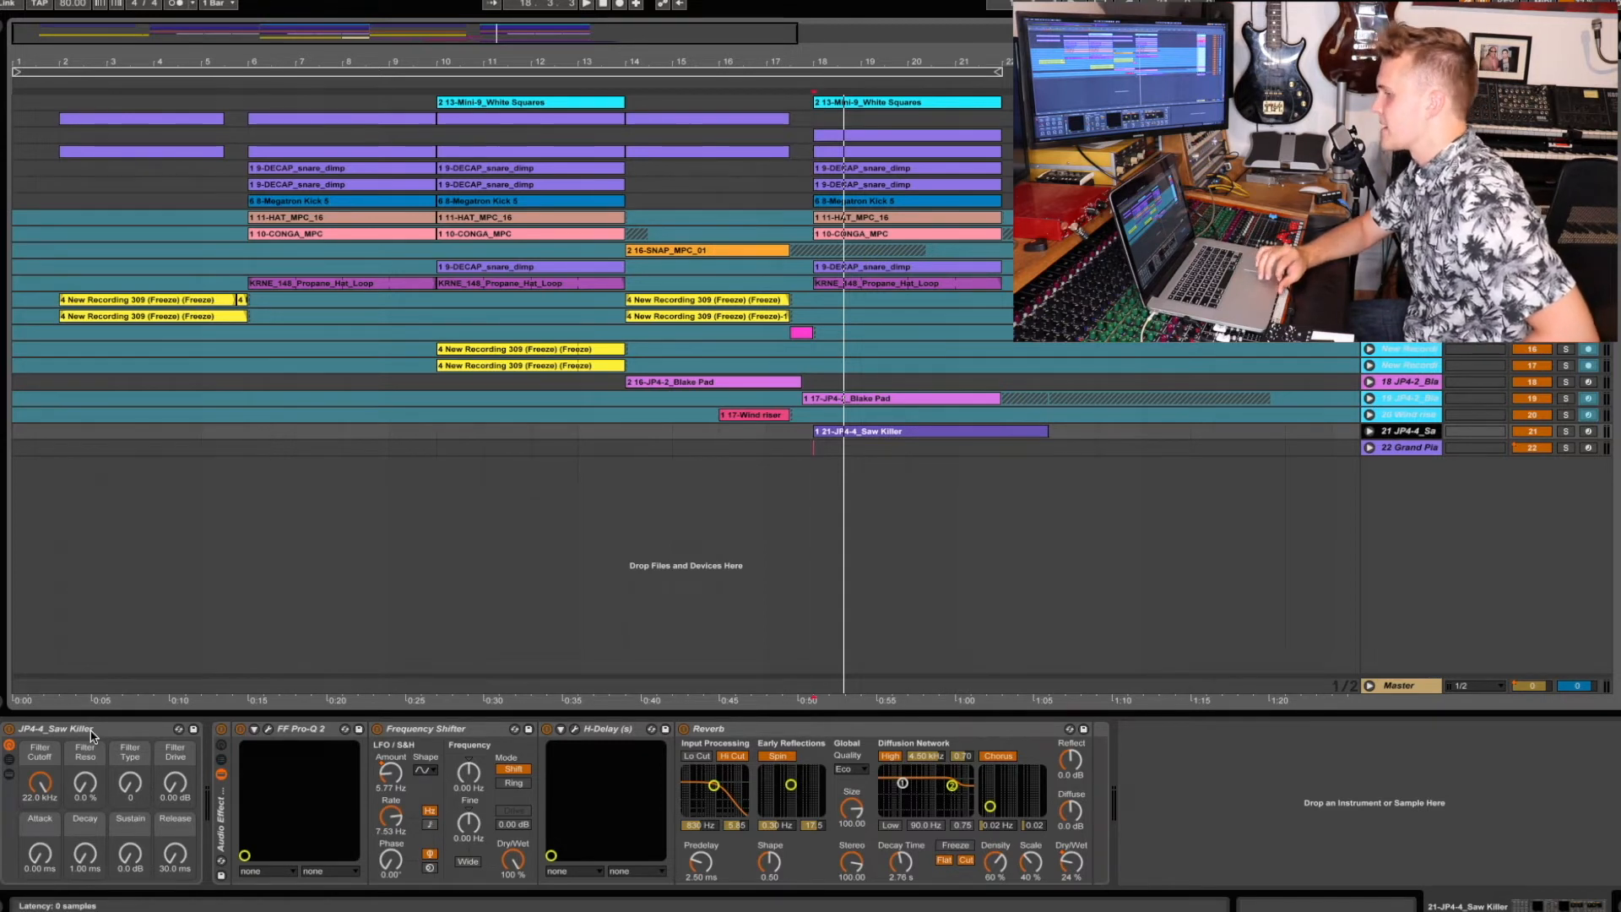
left_click(221, 729)
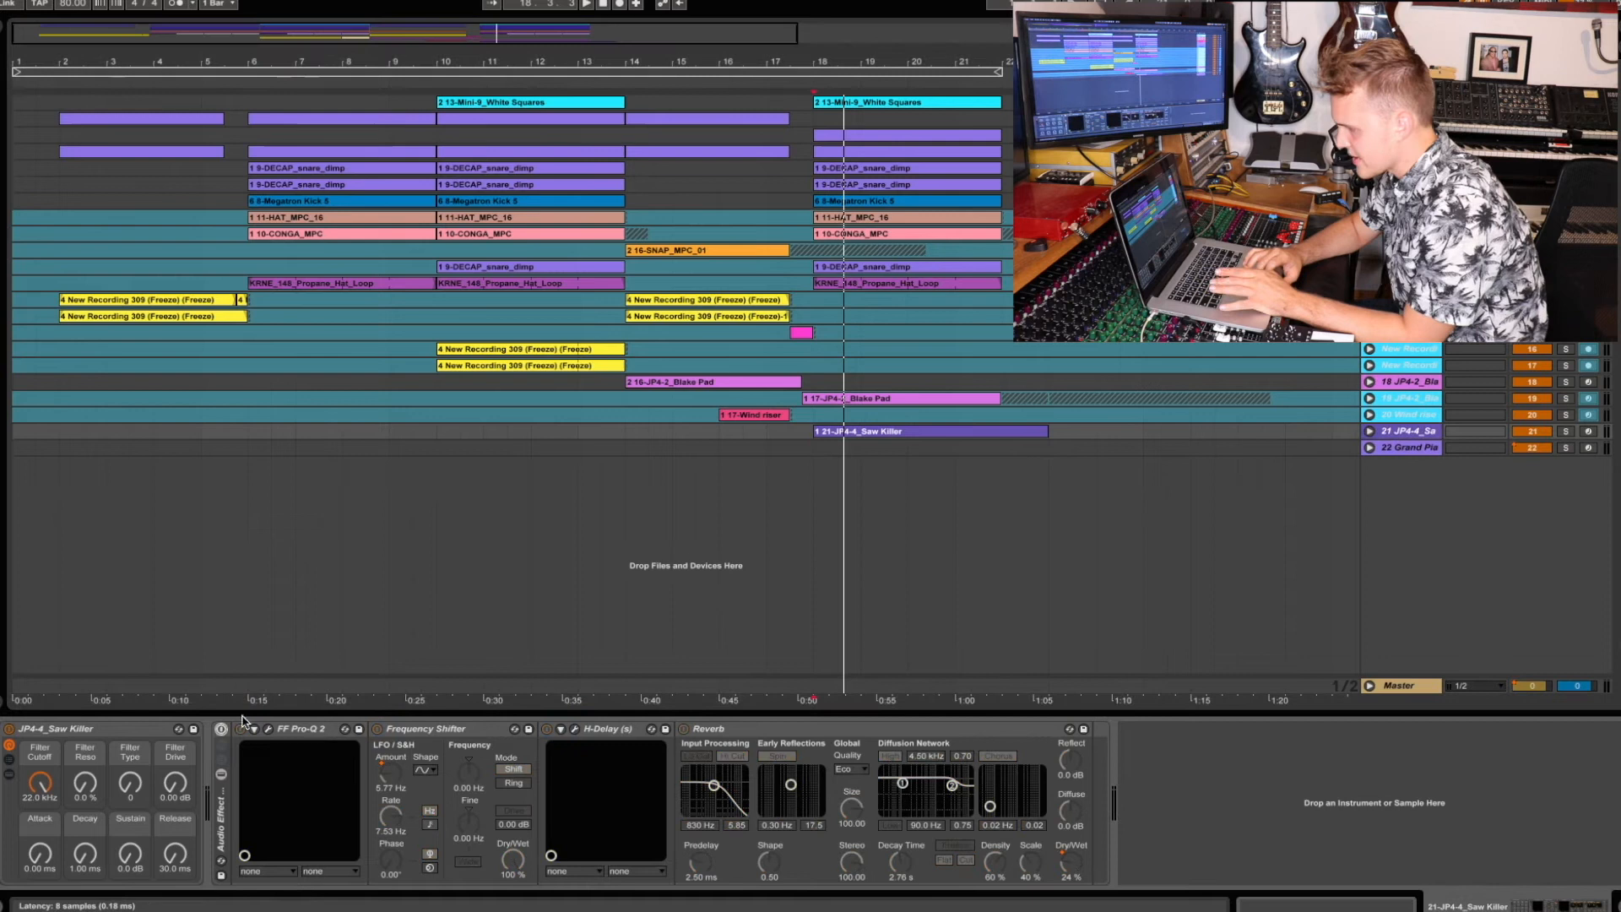
- Listen from bar 18 with the Saw Killer effects off, soloing that track partway and releasing the solo
left_click(813, 524)
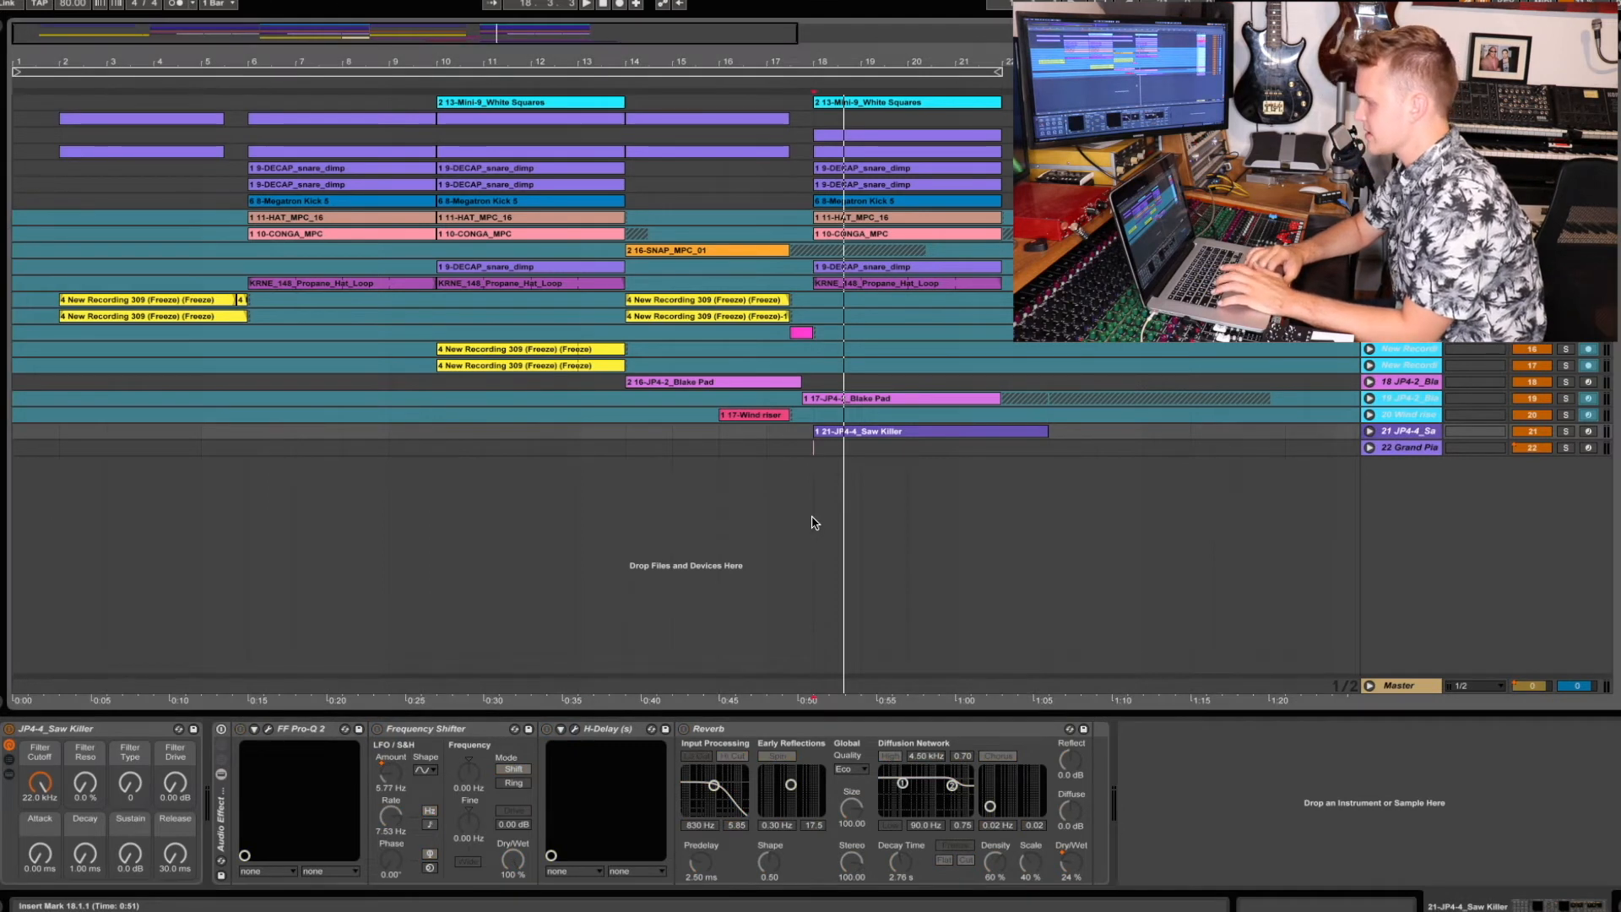
key("space")
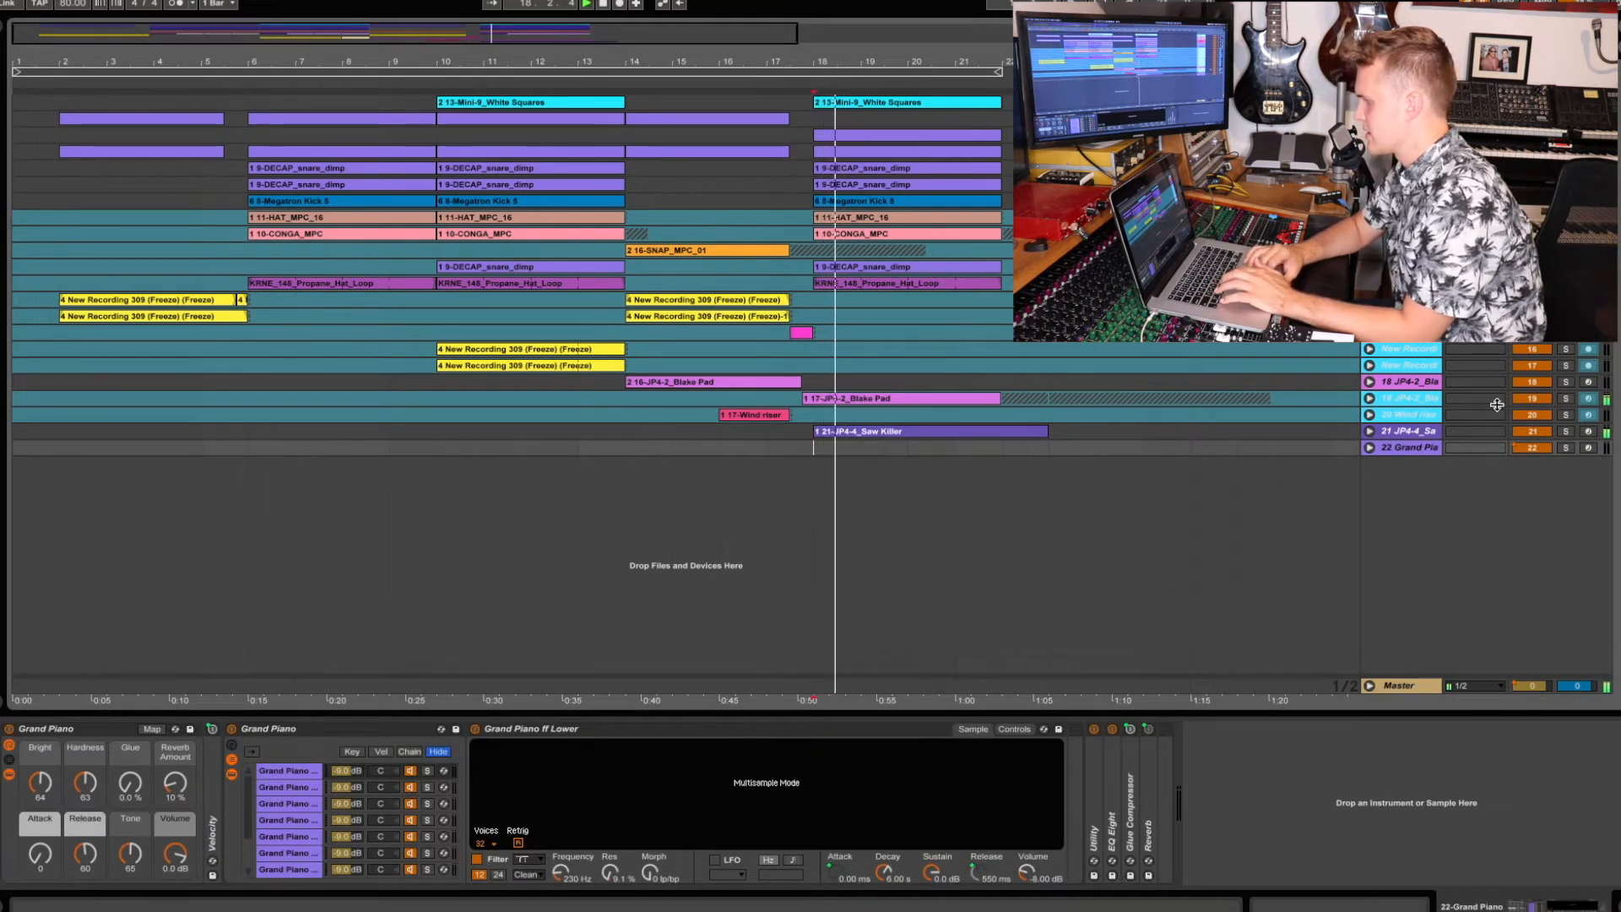
left_click(1566, 431)
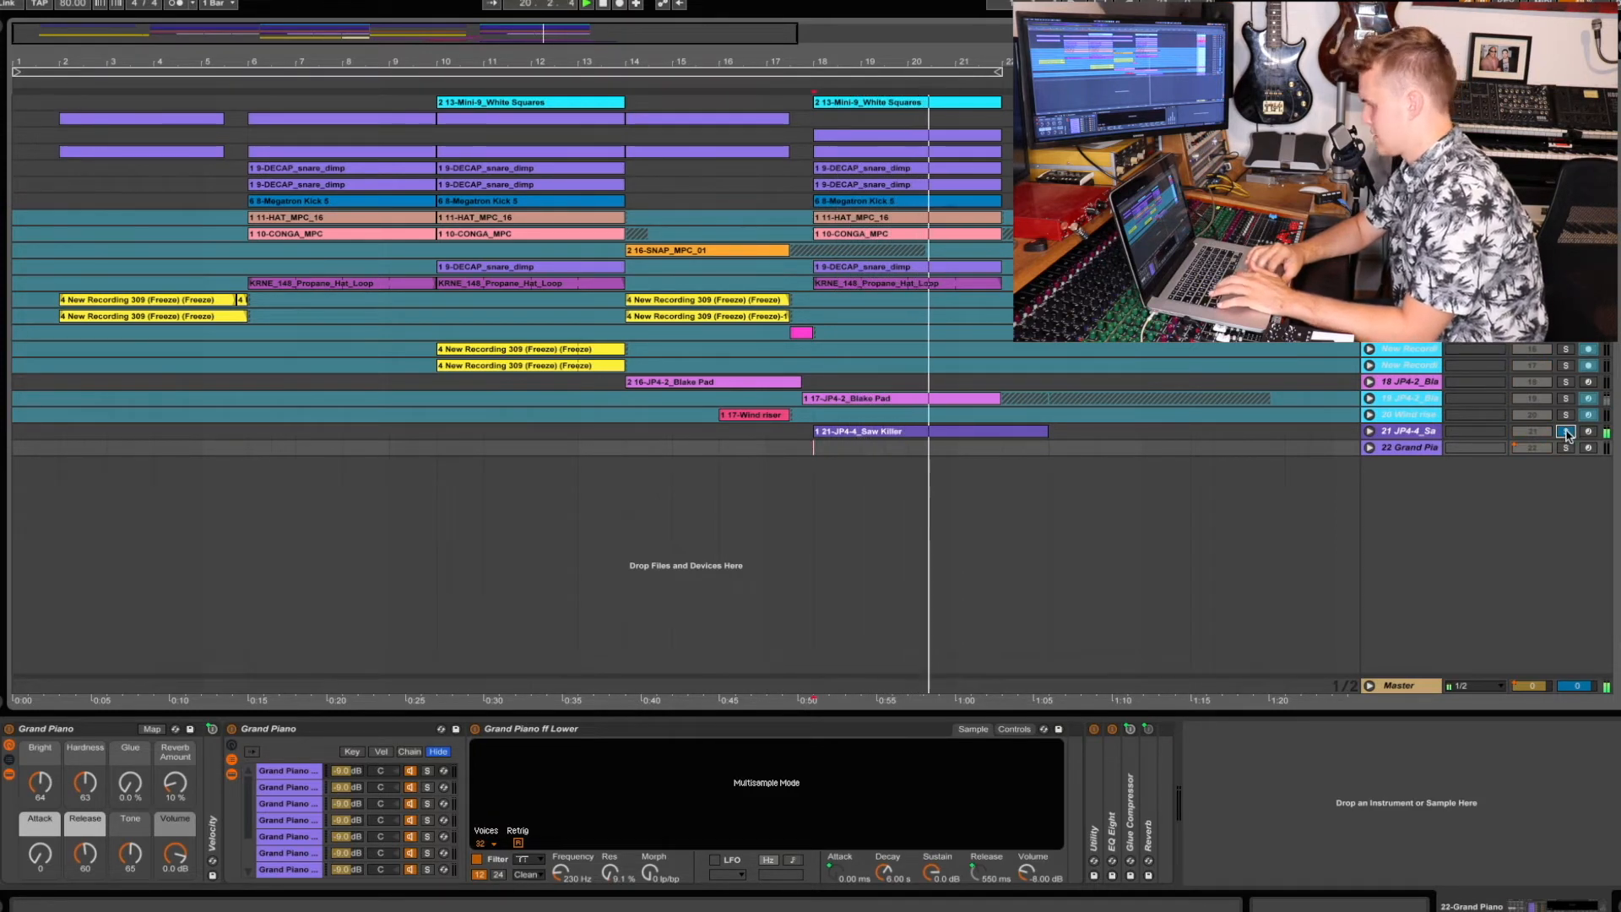
left_click(1566, 432)
- Switch on the Saw Killer track's audio effect rack and open its FF Pro-Q 2 equalizer
left_click(1405, 433)
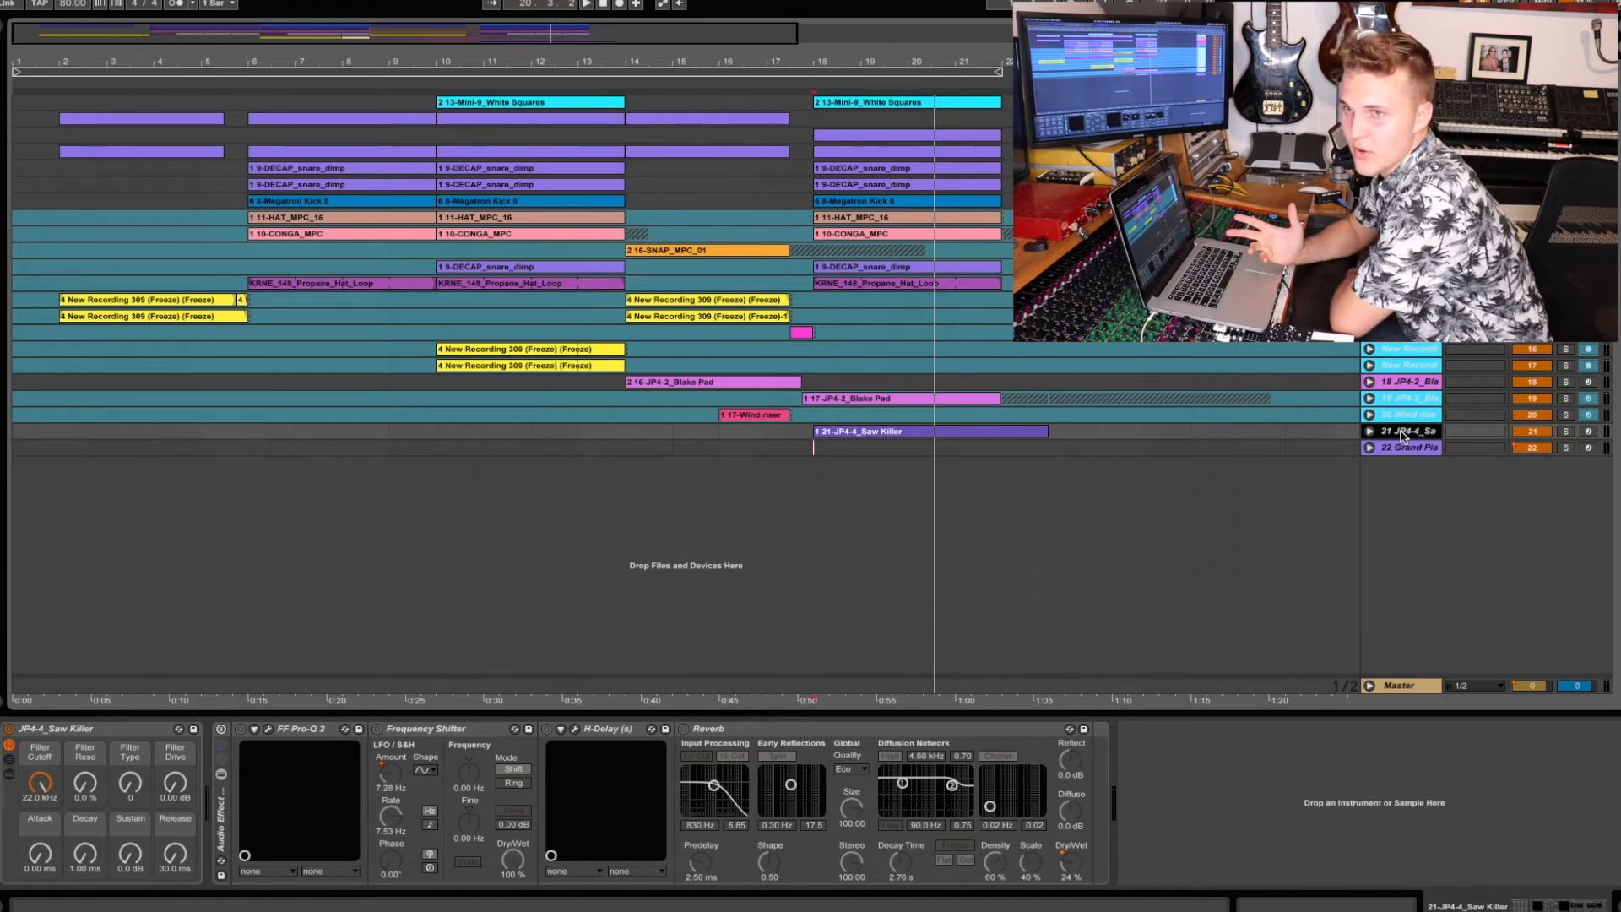
left_click(221, 731)
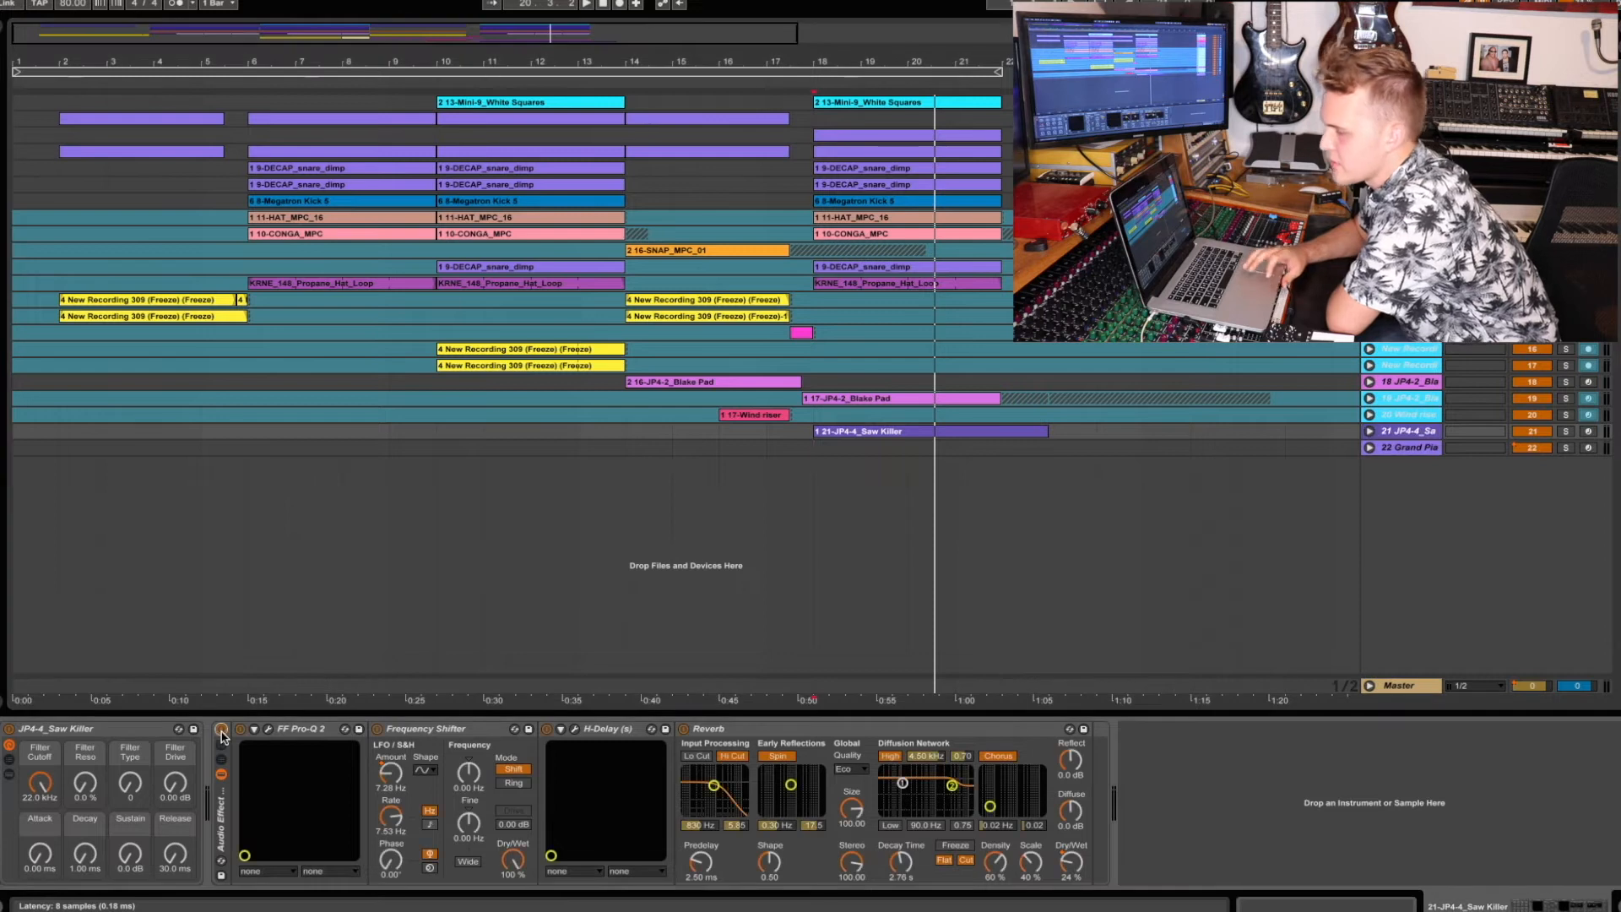
left_click(268, 729)
left_click(269, 730)
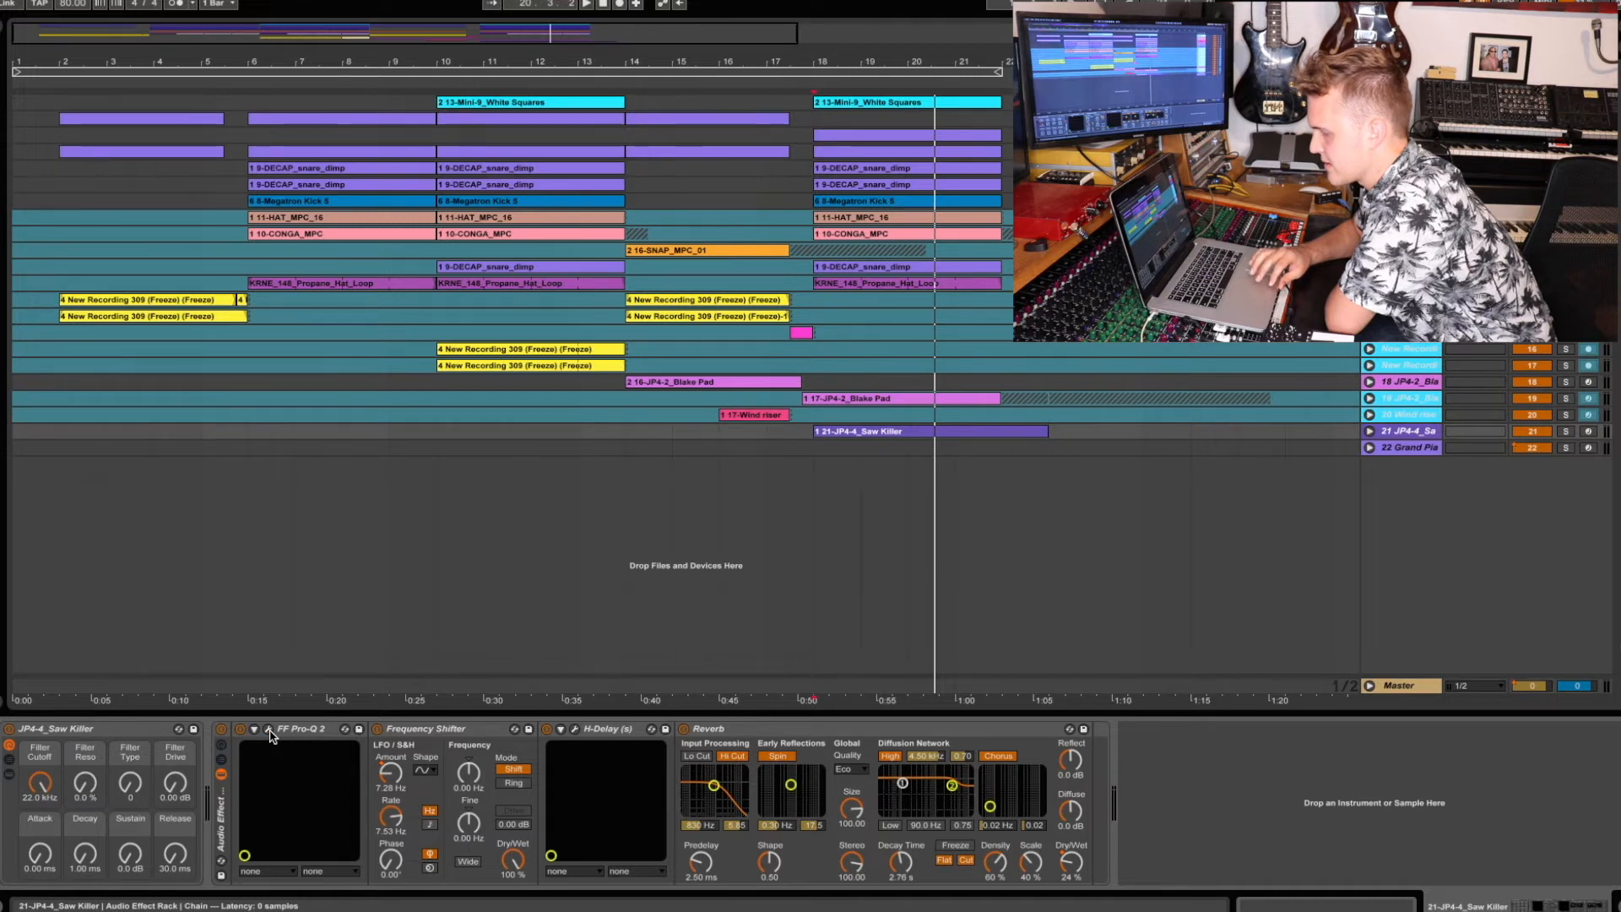
left_click(269, 730)
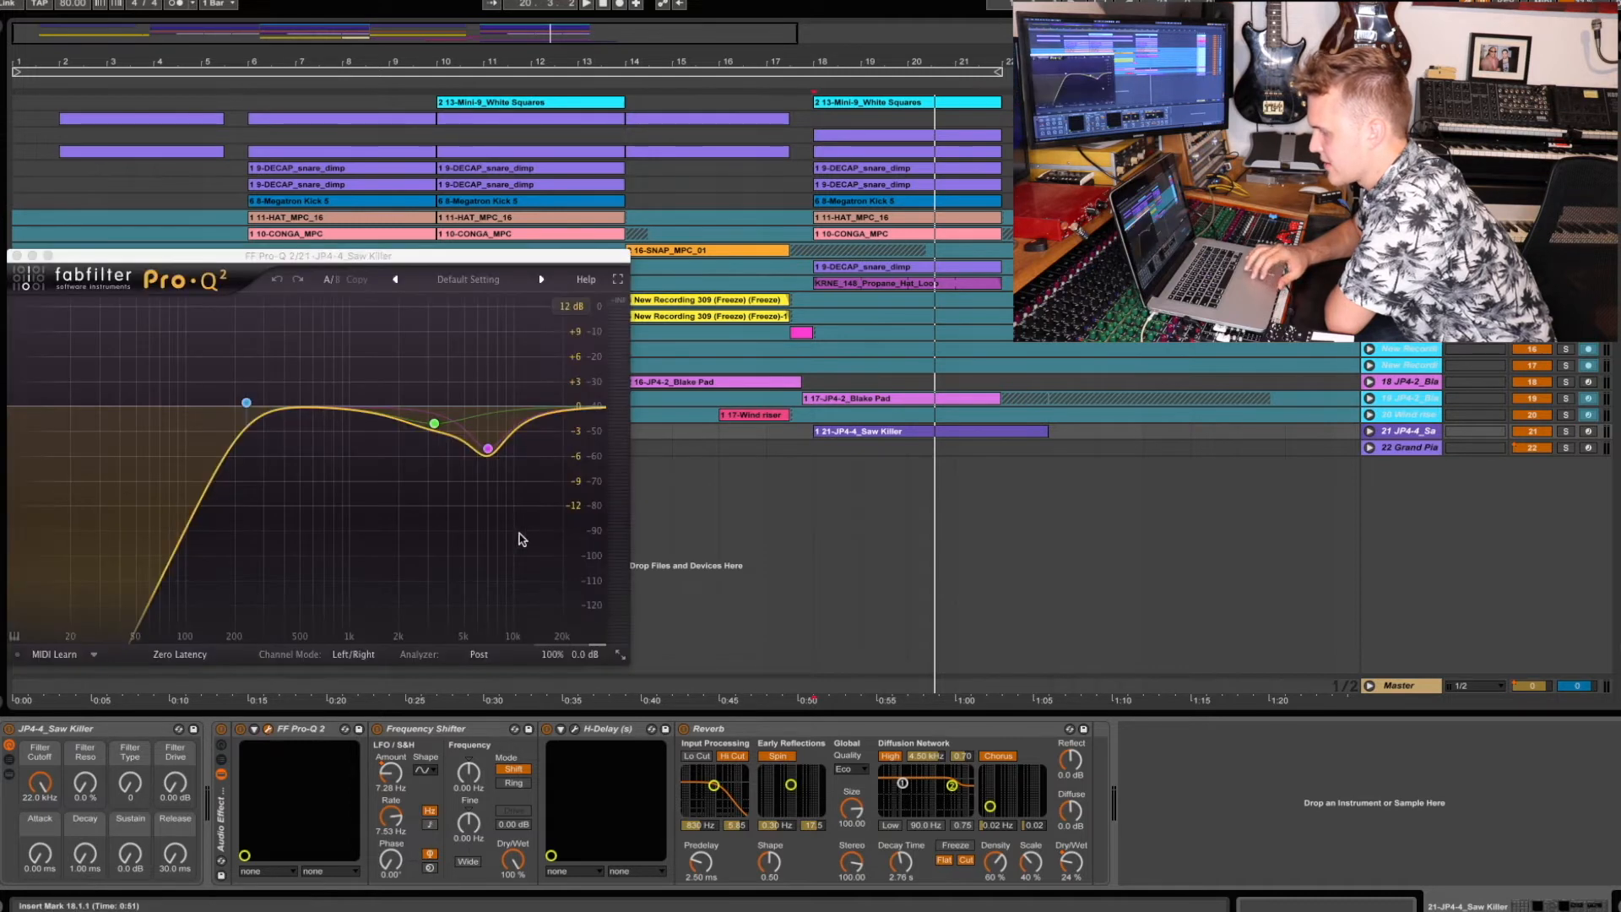
- Select the Saw Killer track's Frequency Shifter, and play that track soloed from bar 18 with its effect rack on
left_click(467, 731)
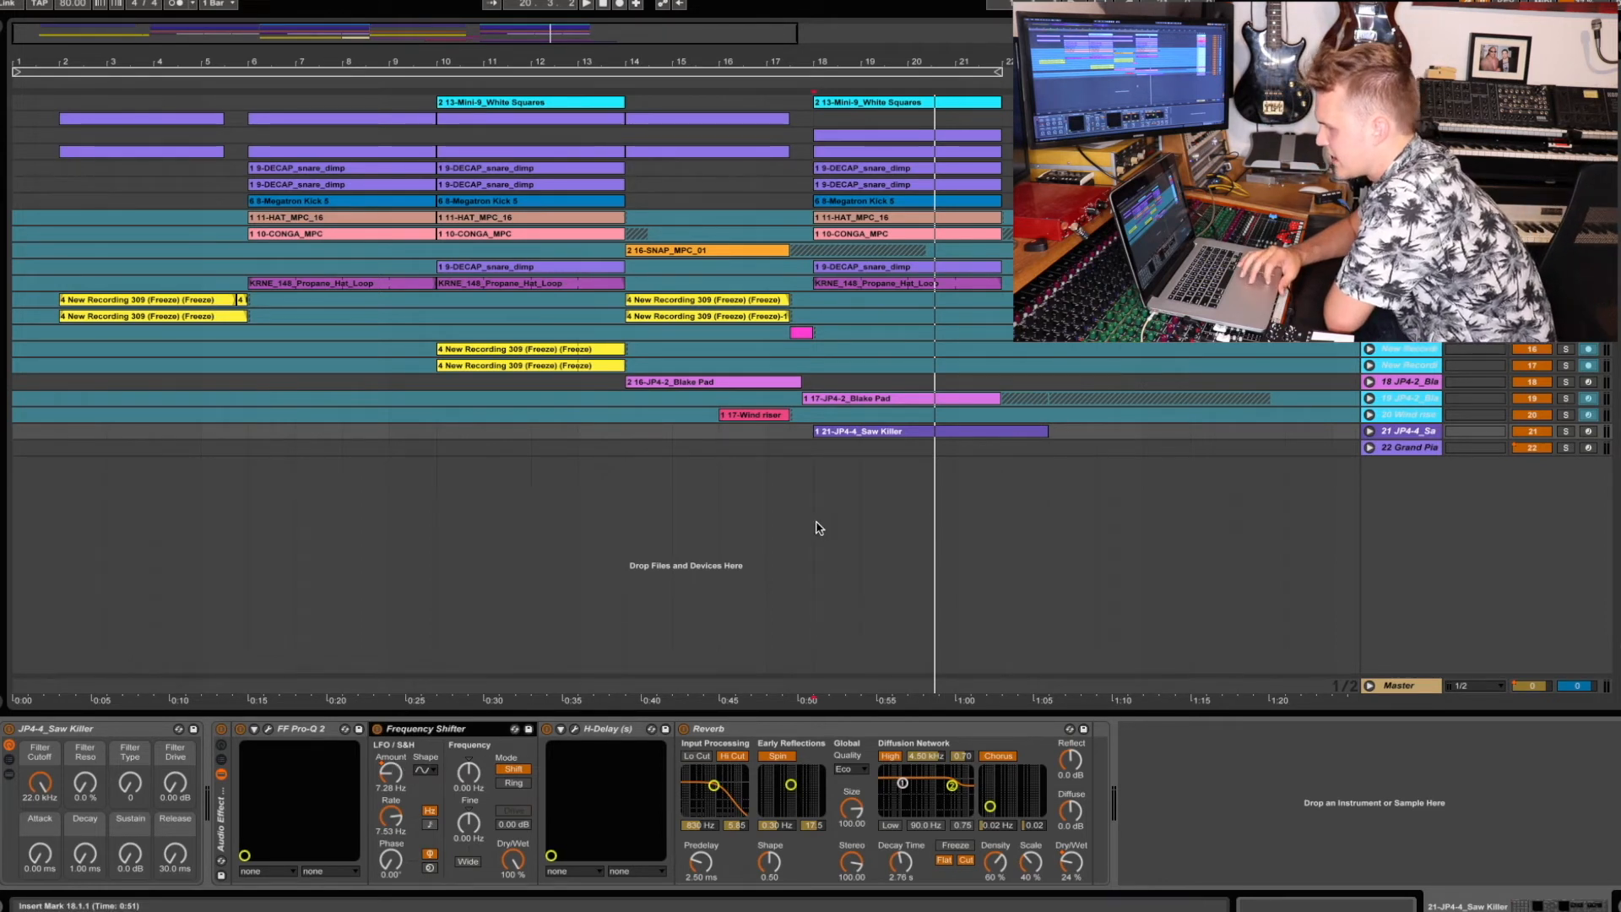
left_click(1430, 447)
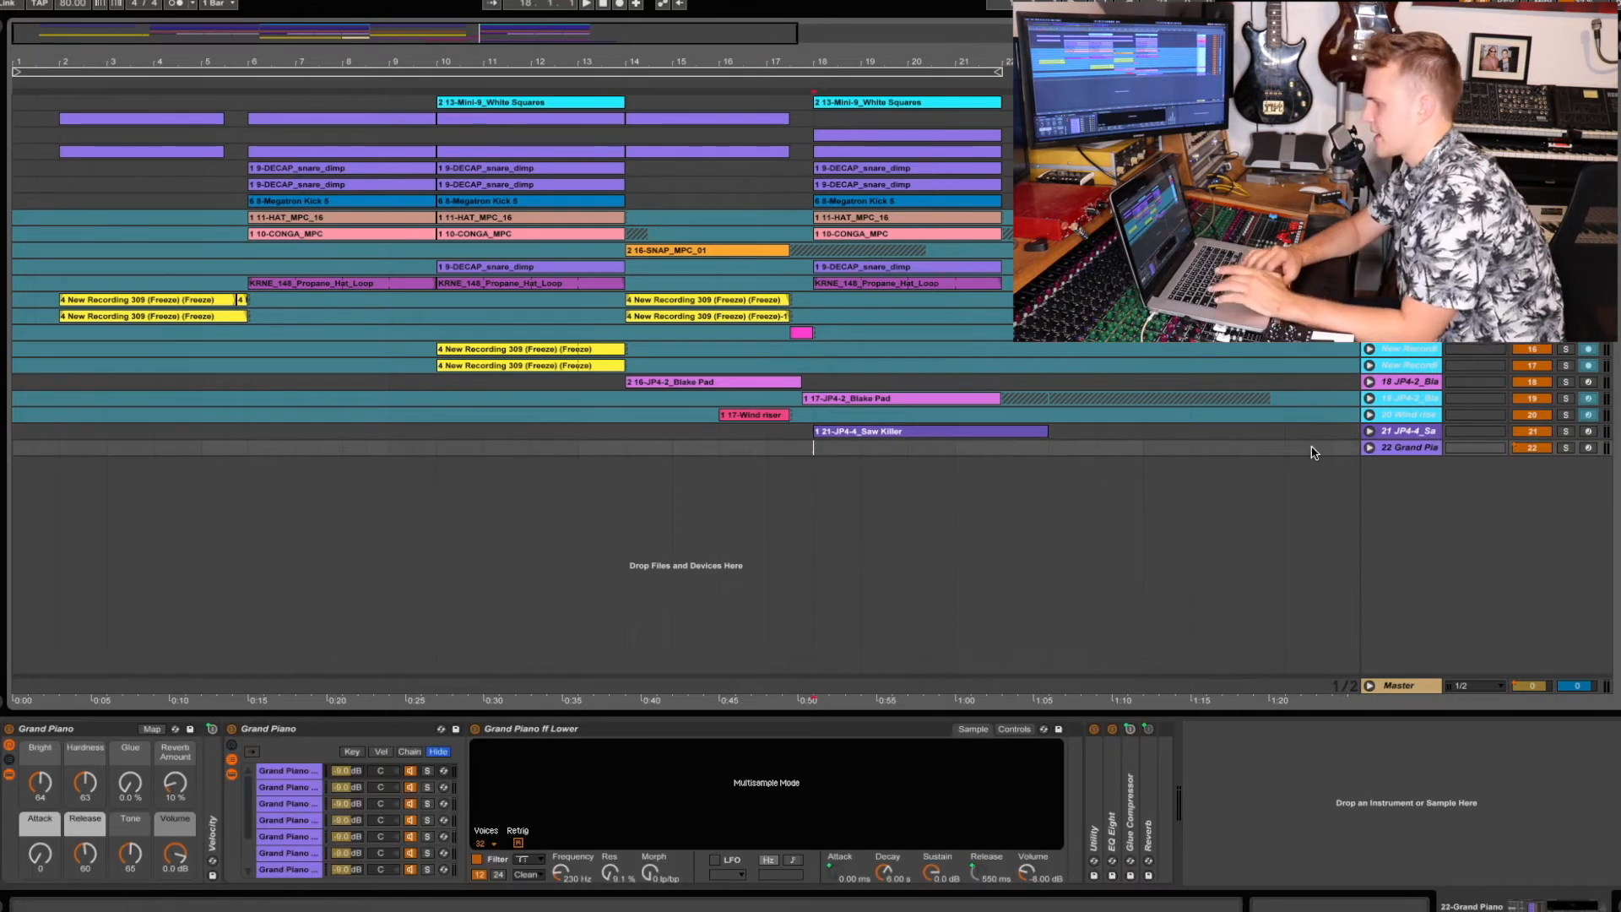
left_click(1419, 432)
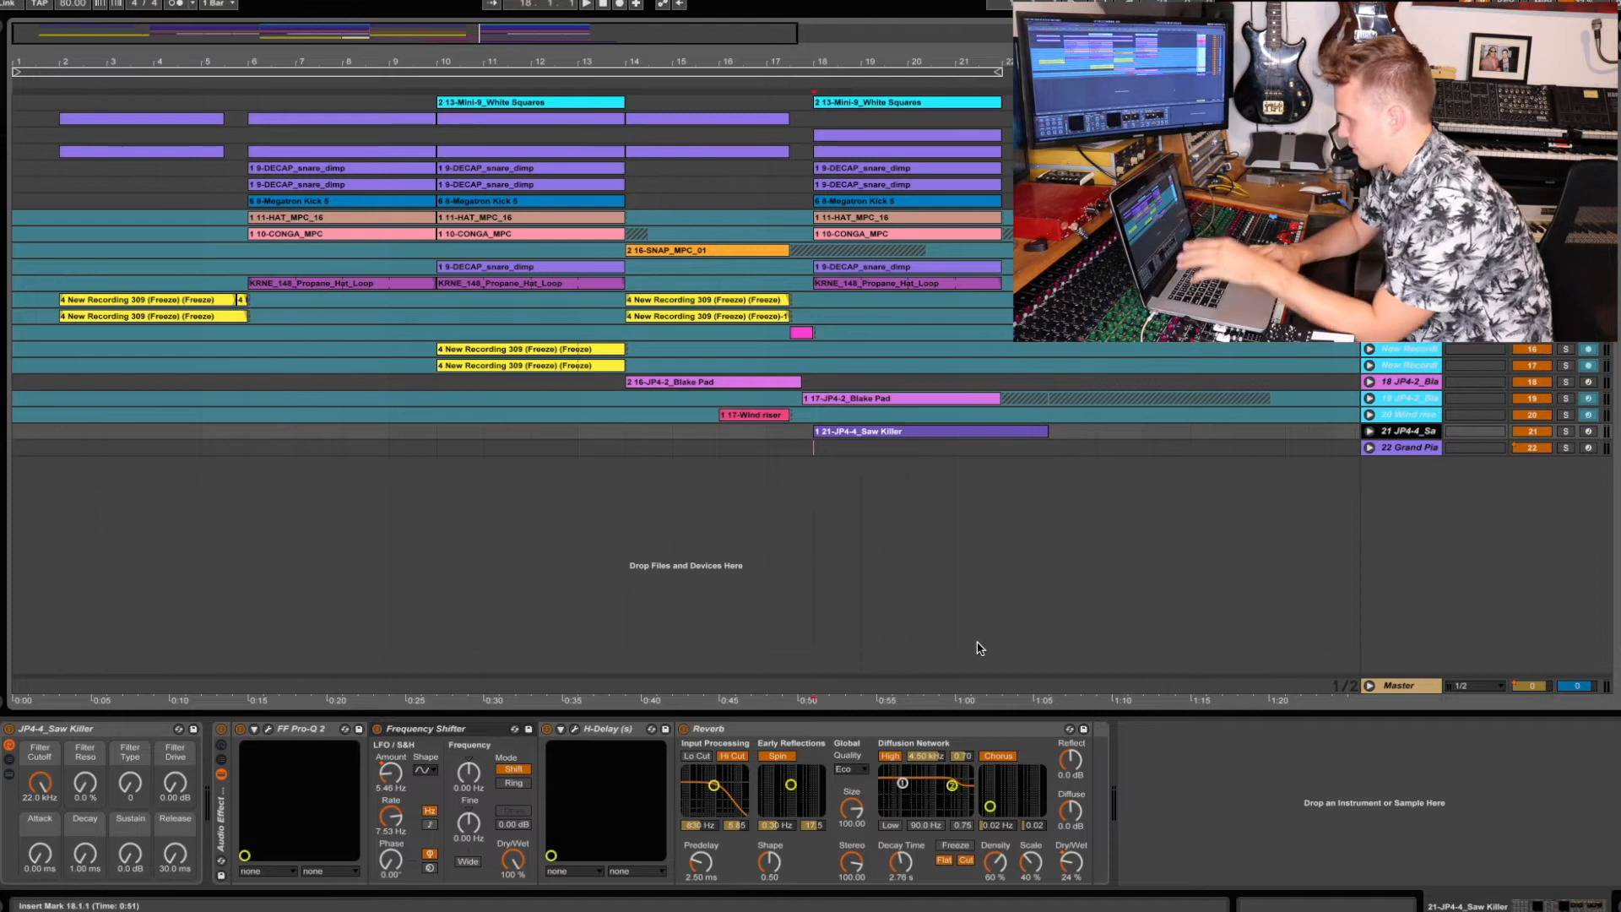
left_click(1564, 433)
key("space")
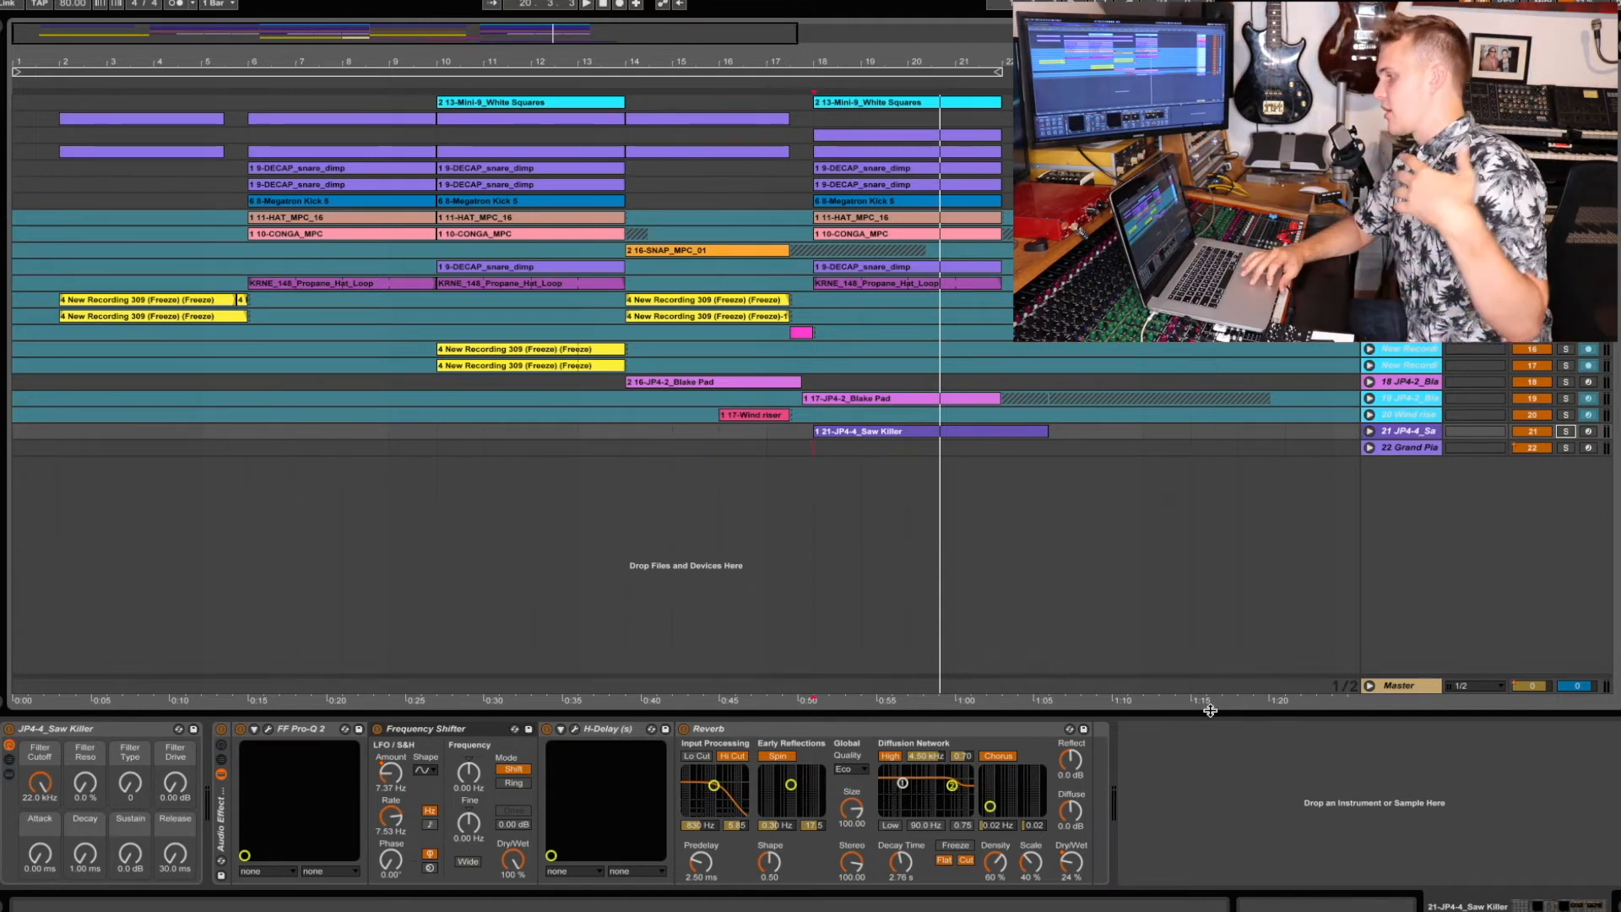
- Collapse the device area below the arrangement and place the insert marker at 17.3.1 on the Grand Piano track
left_click_drag(1209, 710, 1207, 909)
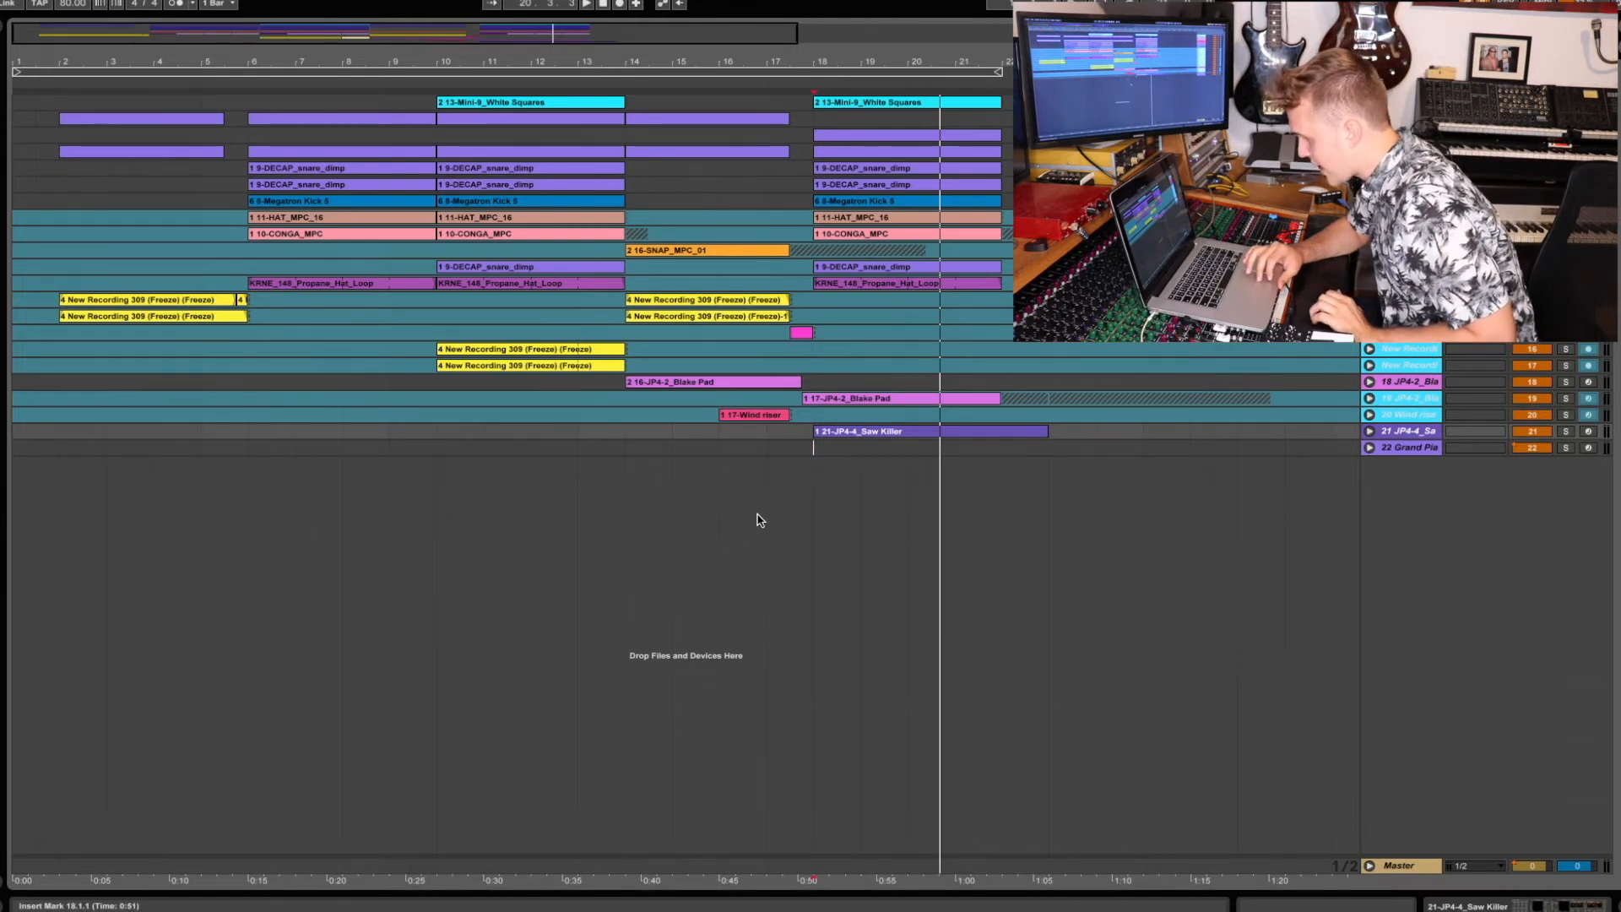
left_click(790, 518)
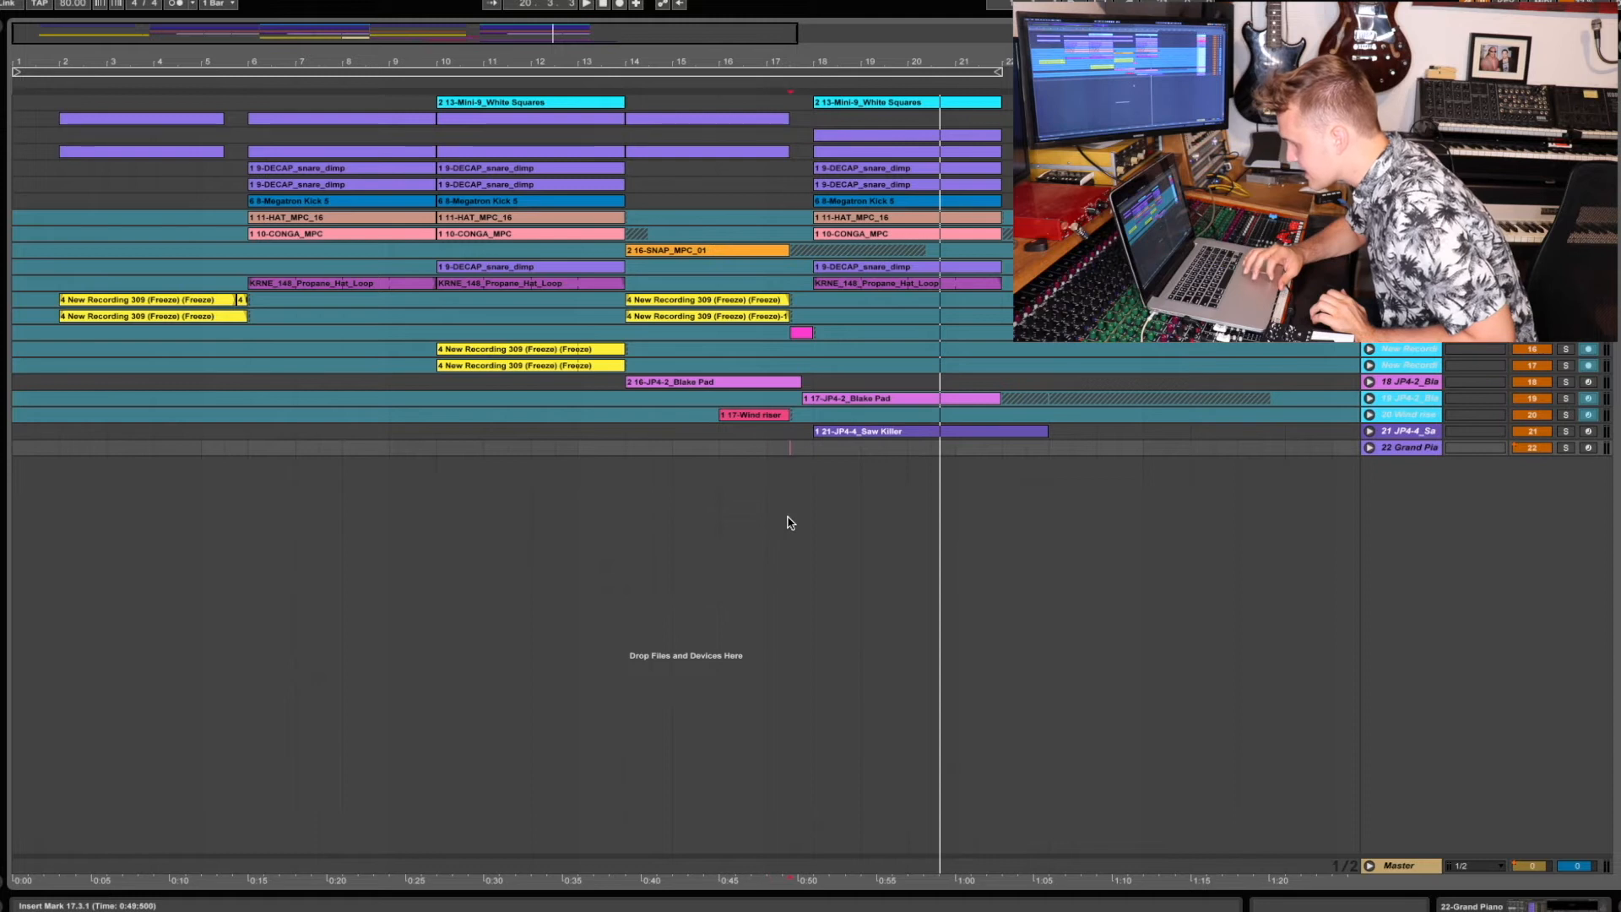